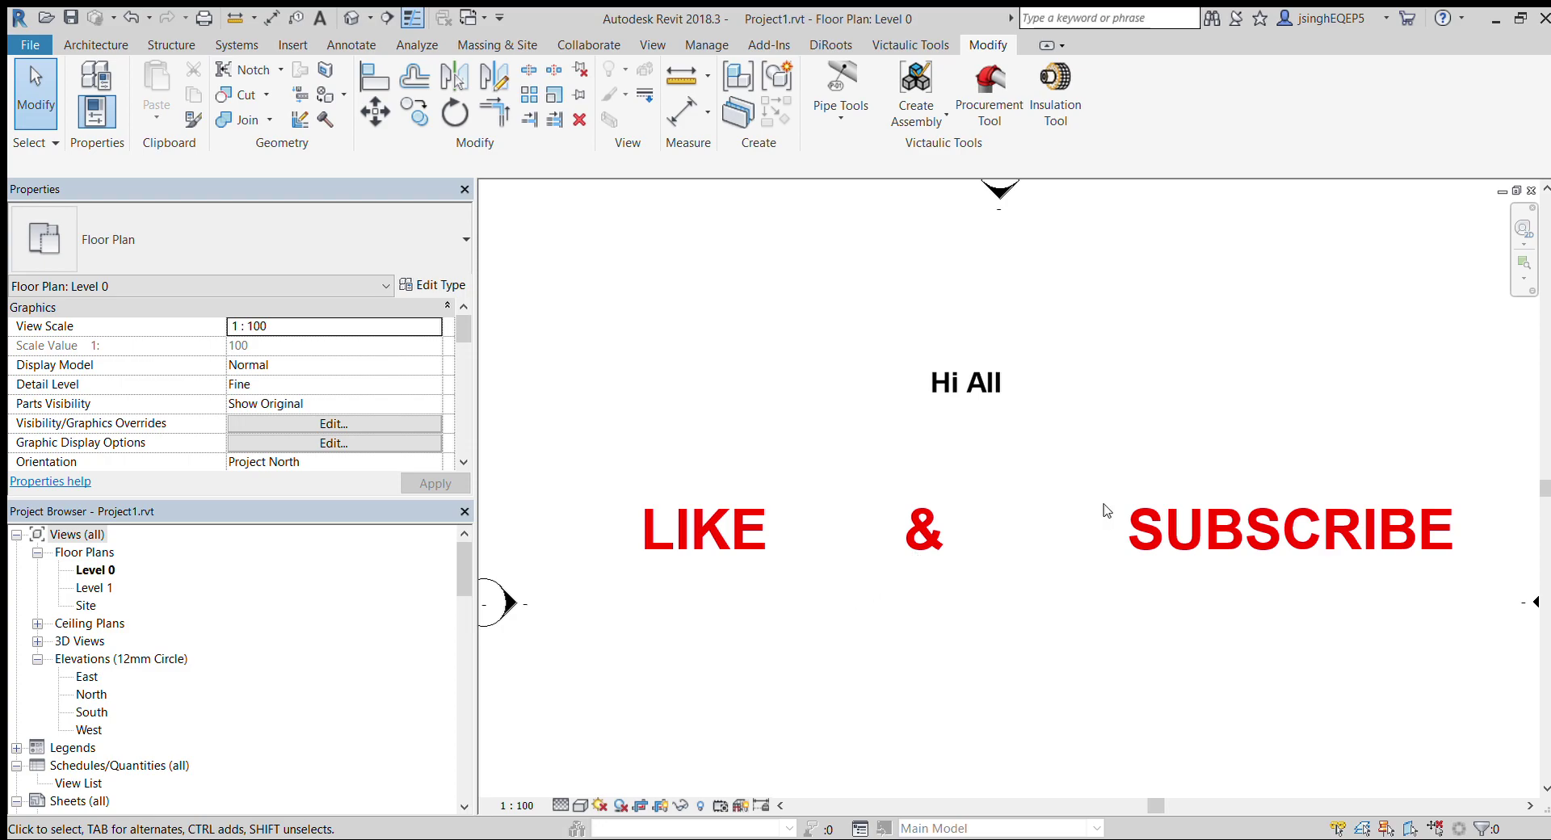
Step: Scroll the Project Browser to the Standard pipe type and Domestic_Cold_Water, Hydronic_Supply, Sanitary systems
scroll(1104, 509, down, 1)
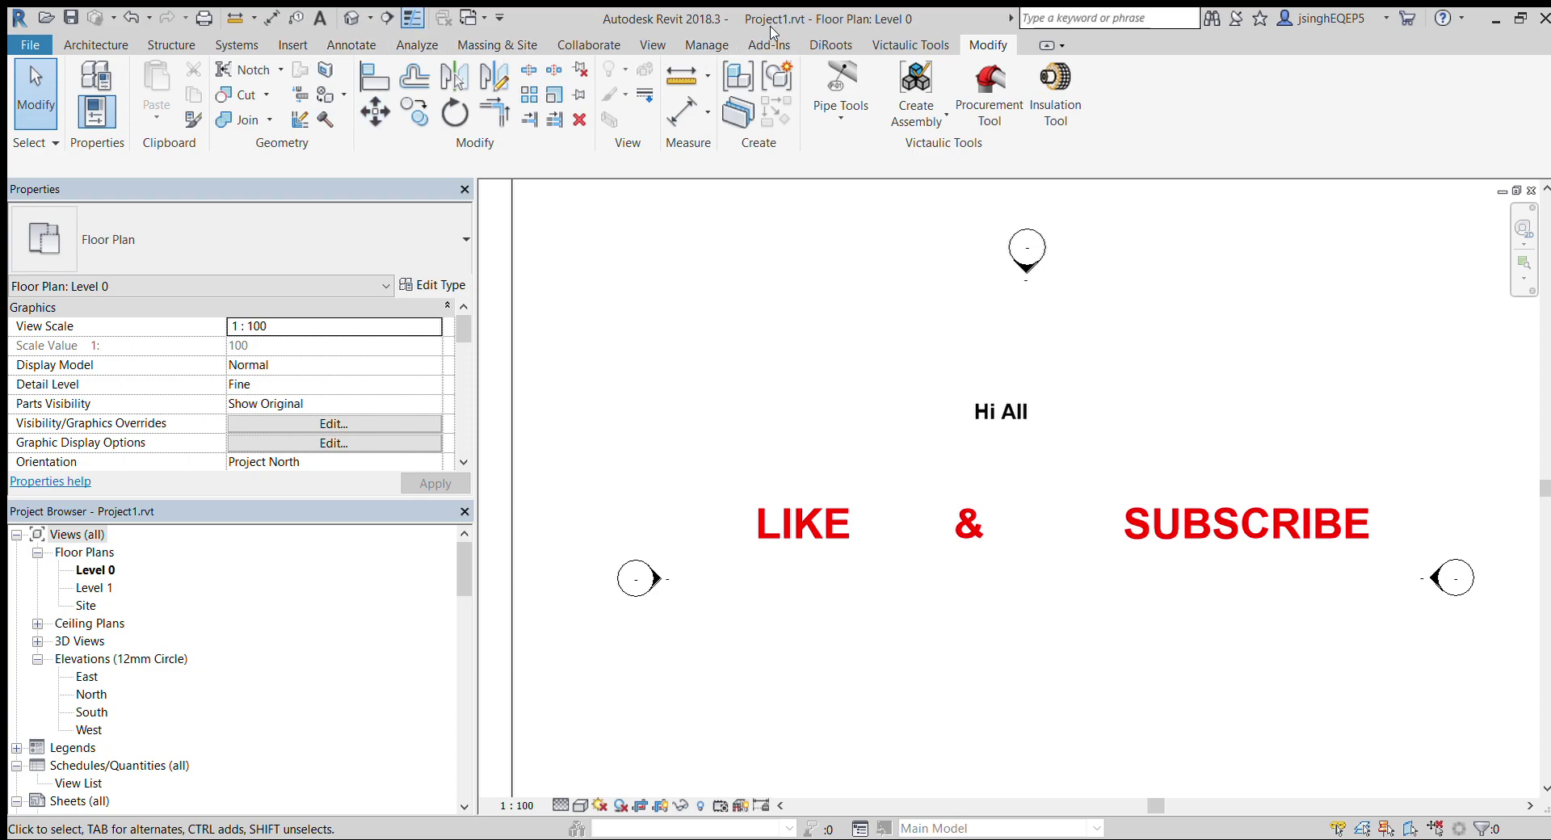
scroll(136, 575, down, 8)
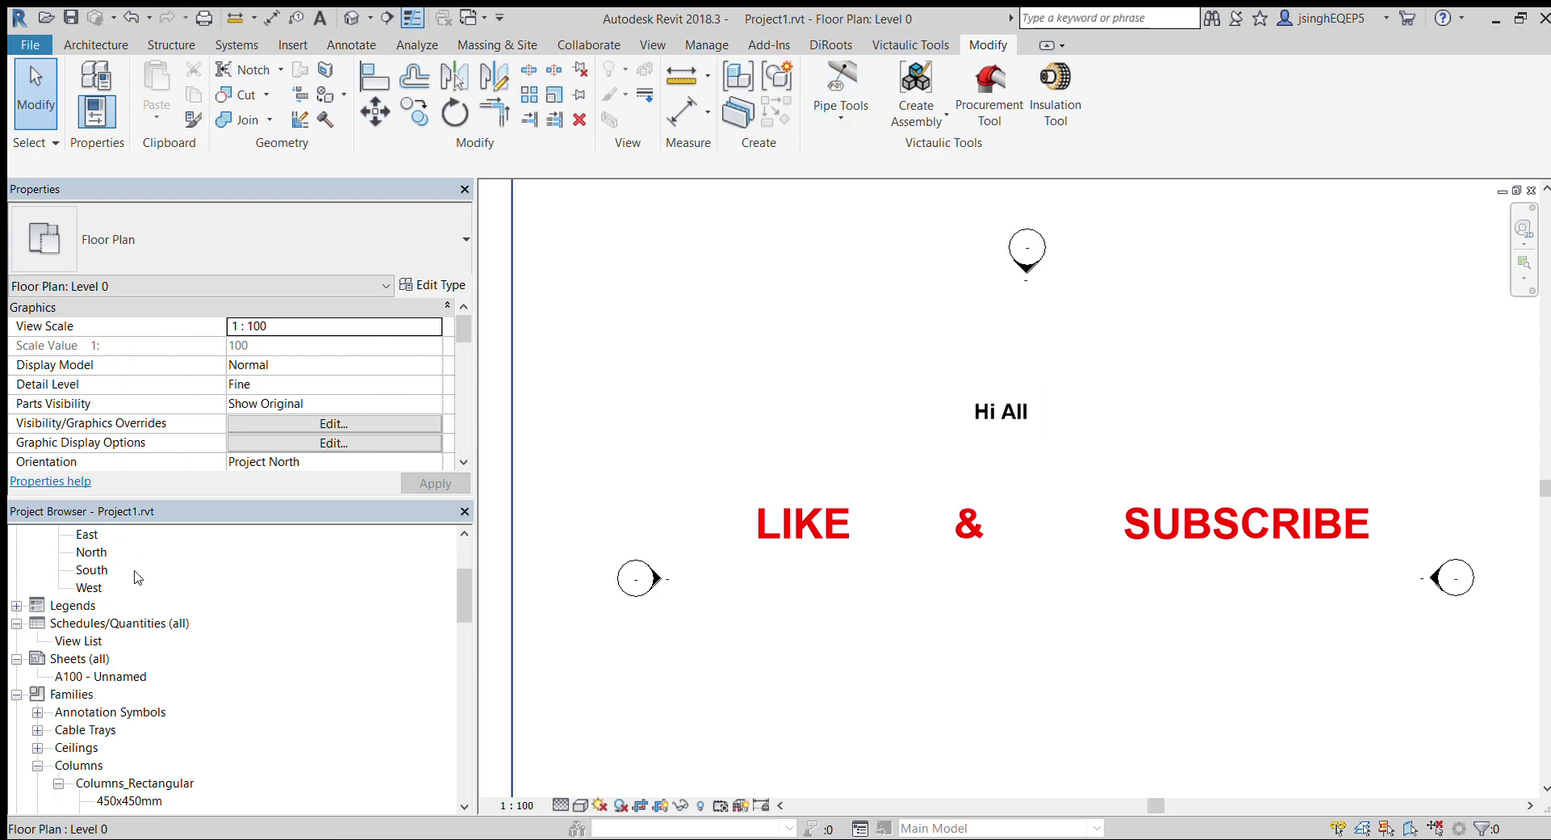
scroll(136, 575, down, 5)
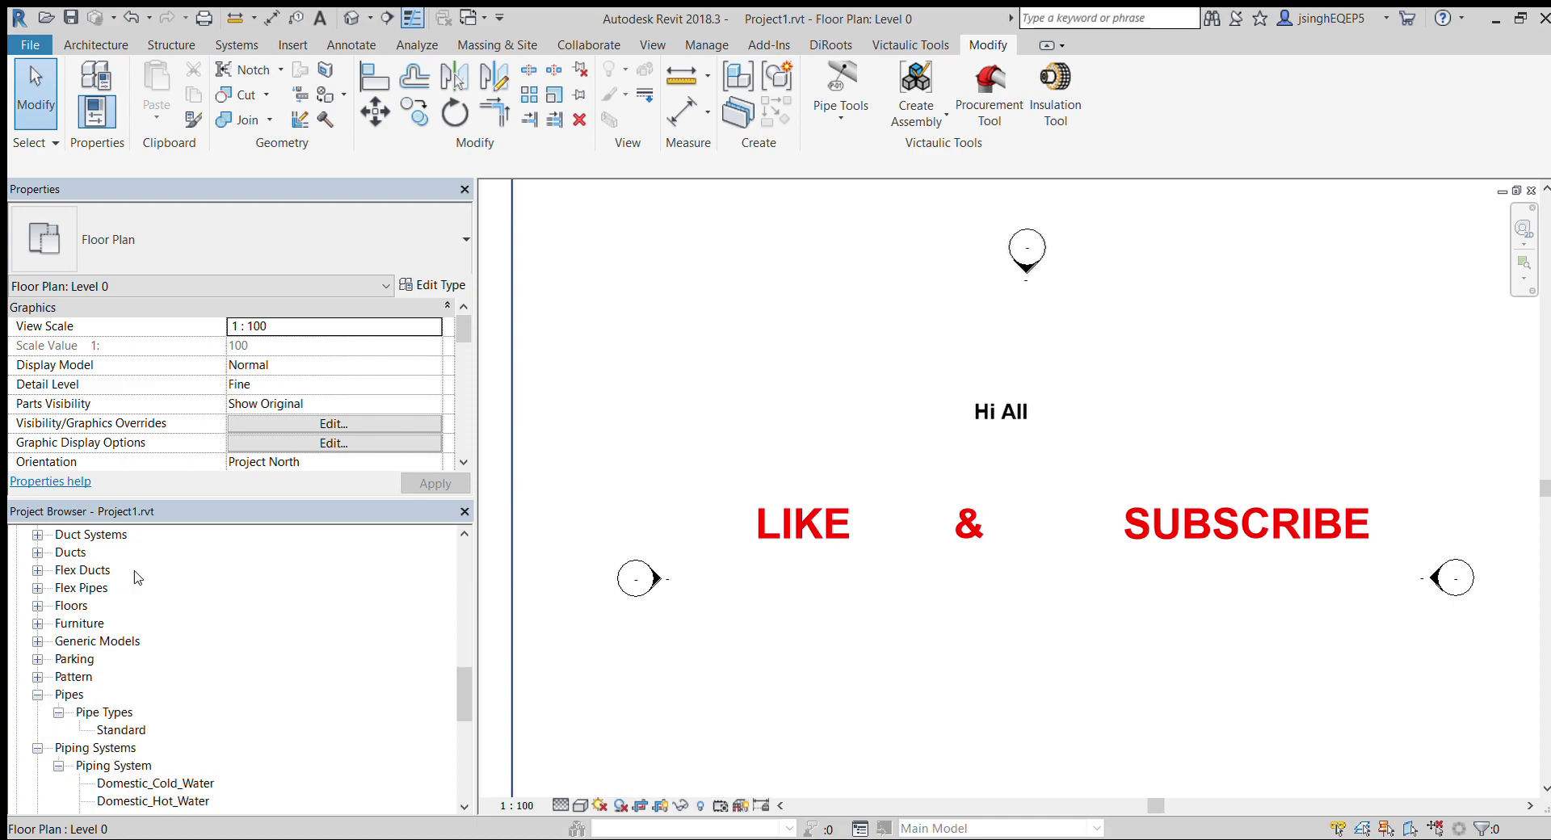
scroll(136, 575, down, 2)
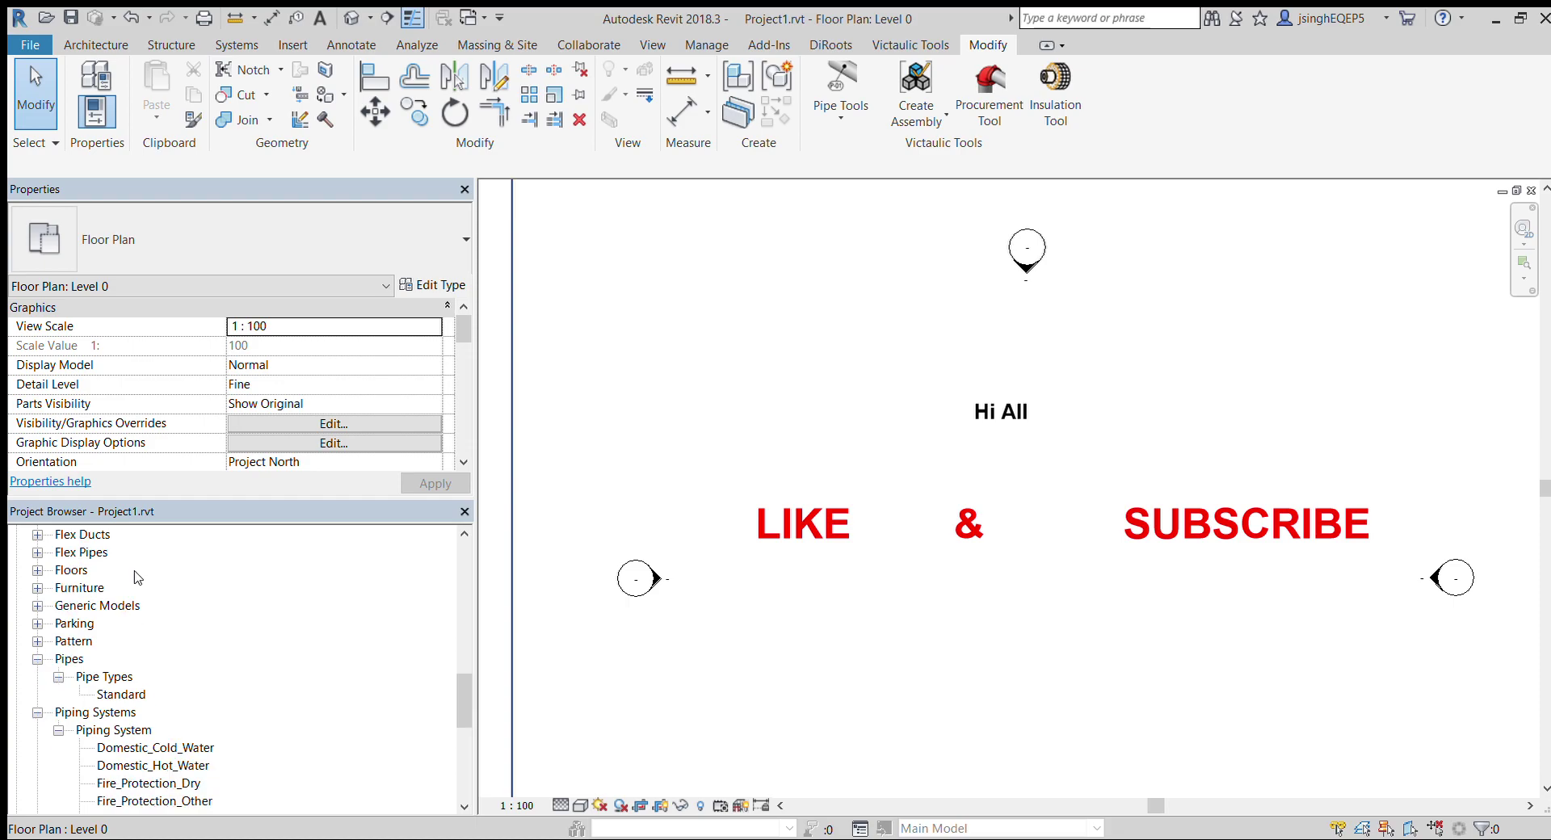
scroll(113, 691, down, 2)
scroll(113, 692, down, 1)
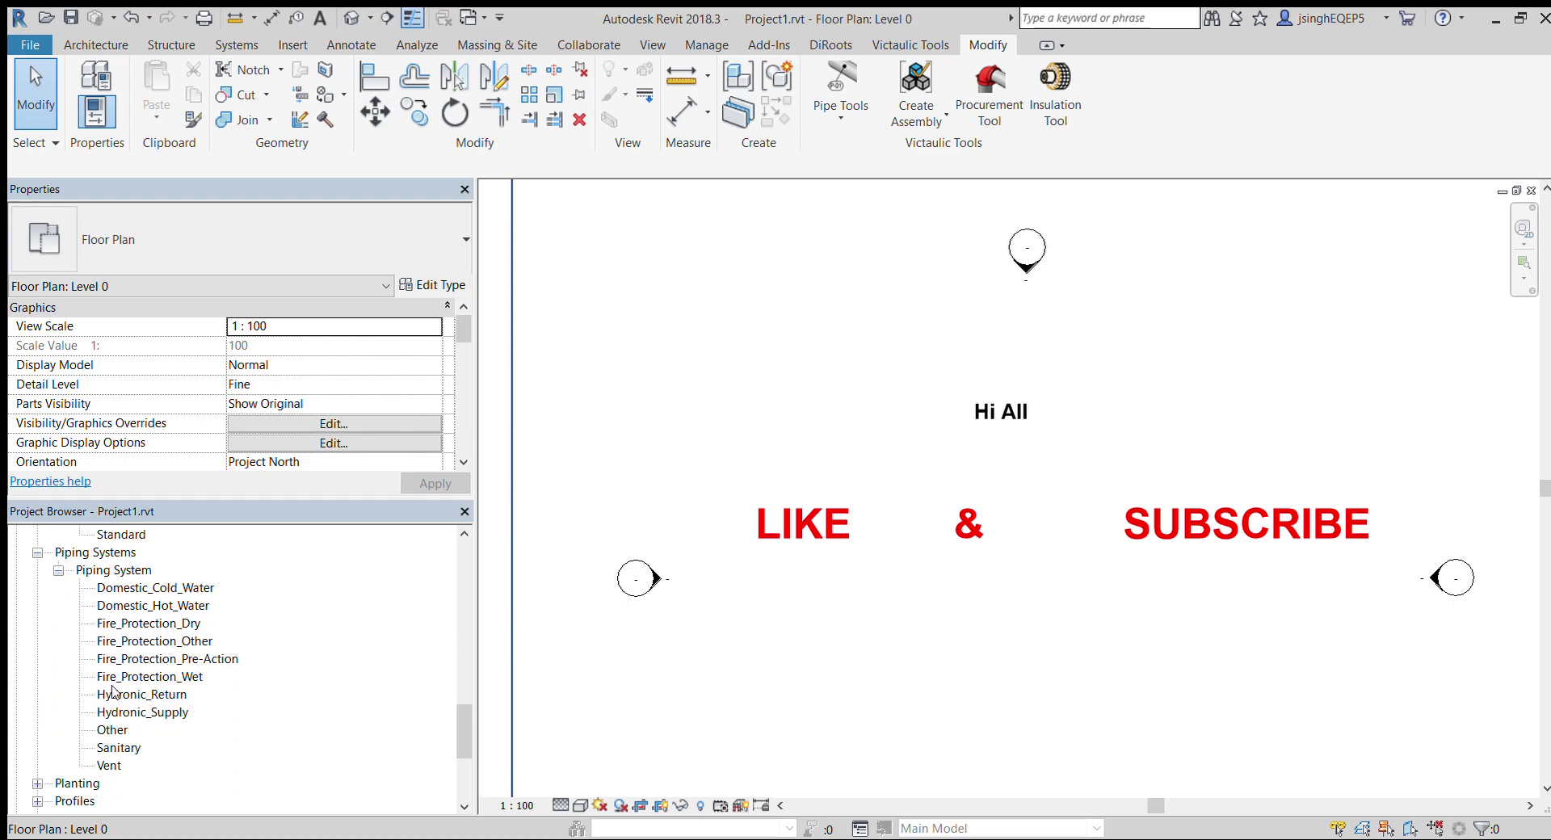
scroll(113, 691, up, 2)
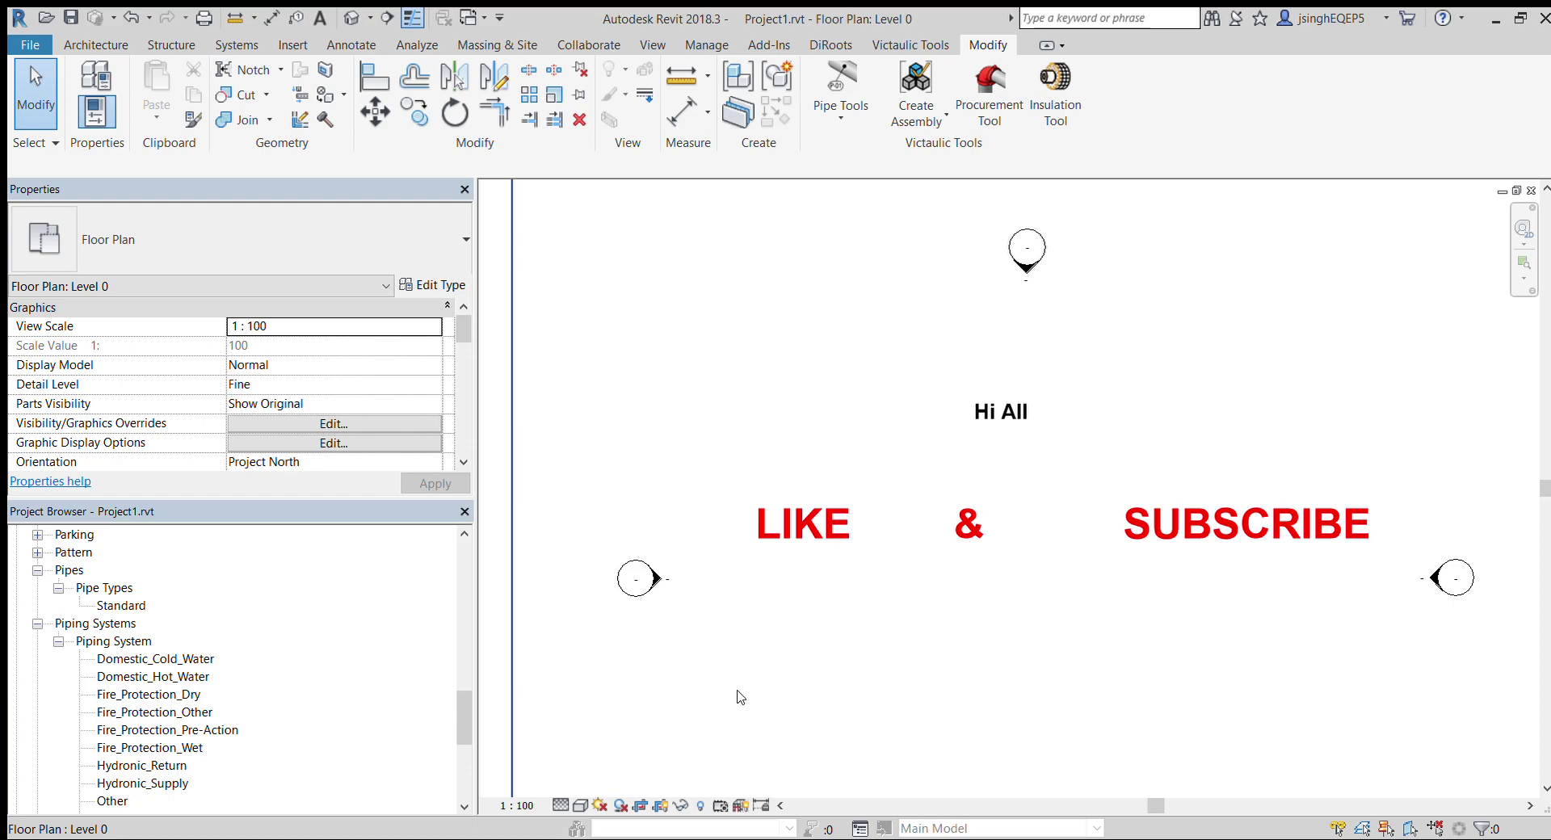
Step: Draw an 8700-long horizontal Standard pipe on Level 0 with PI
key(p)
key(i)
click(716, 709)
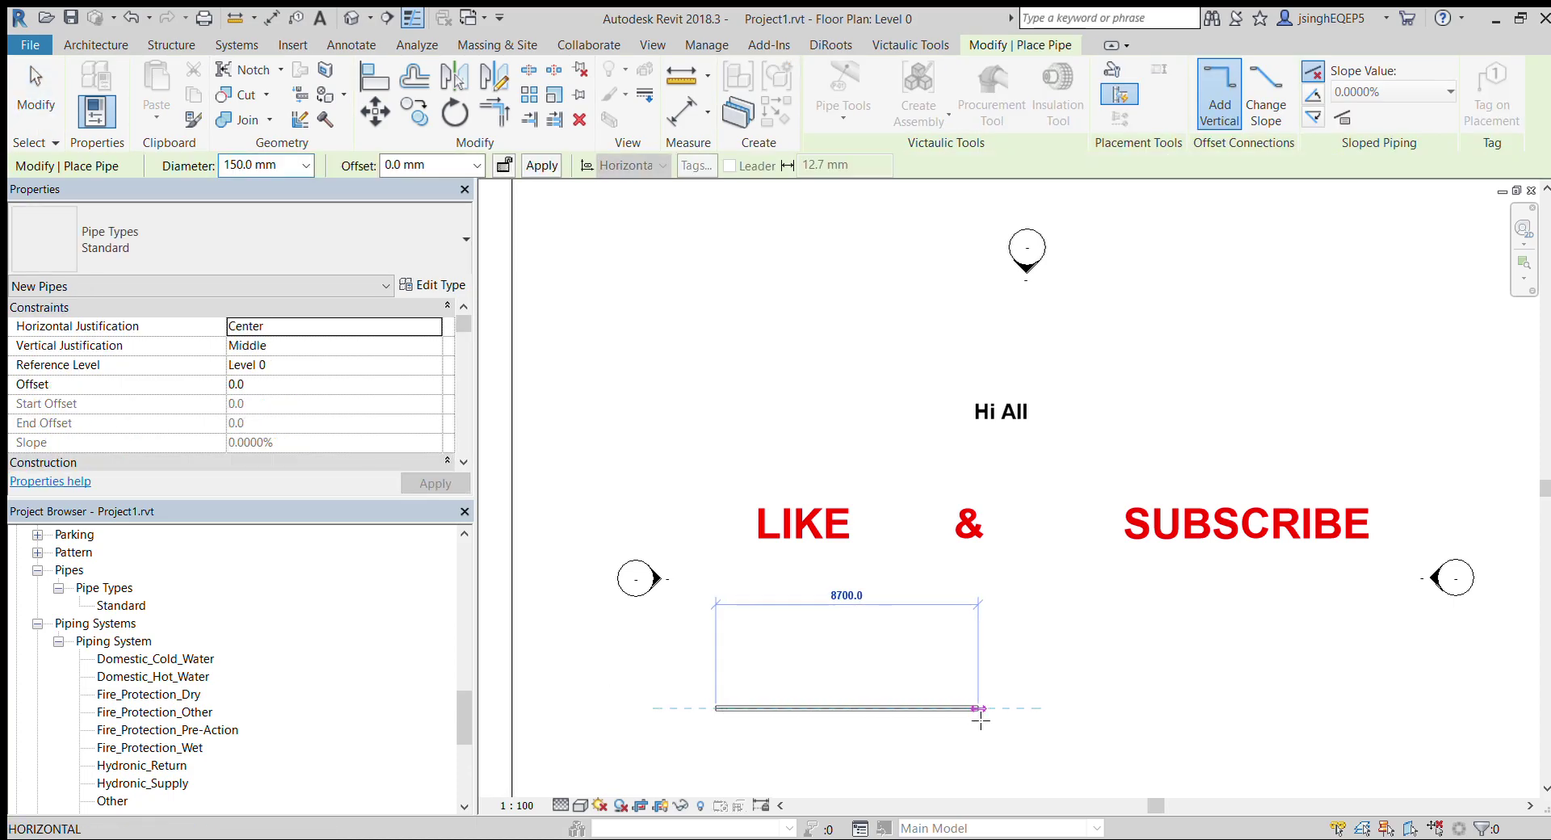
click(979, 711)
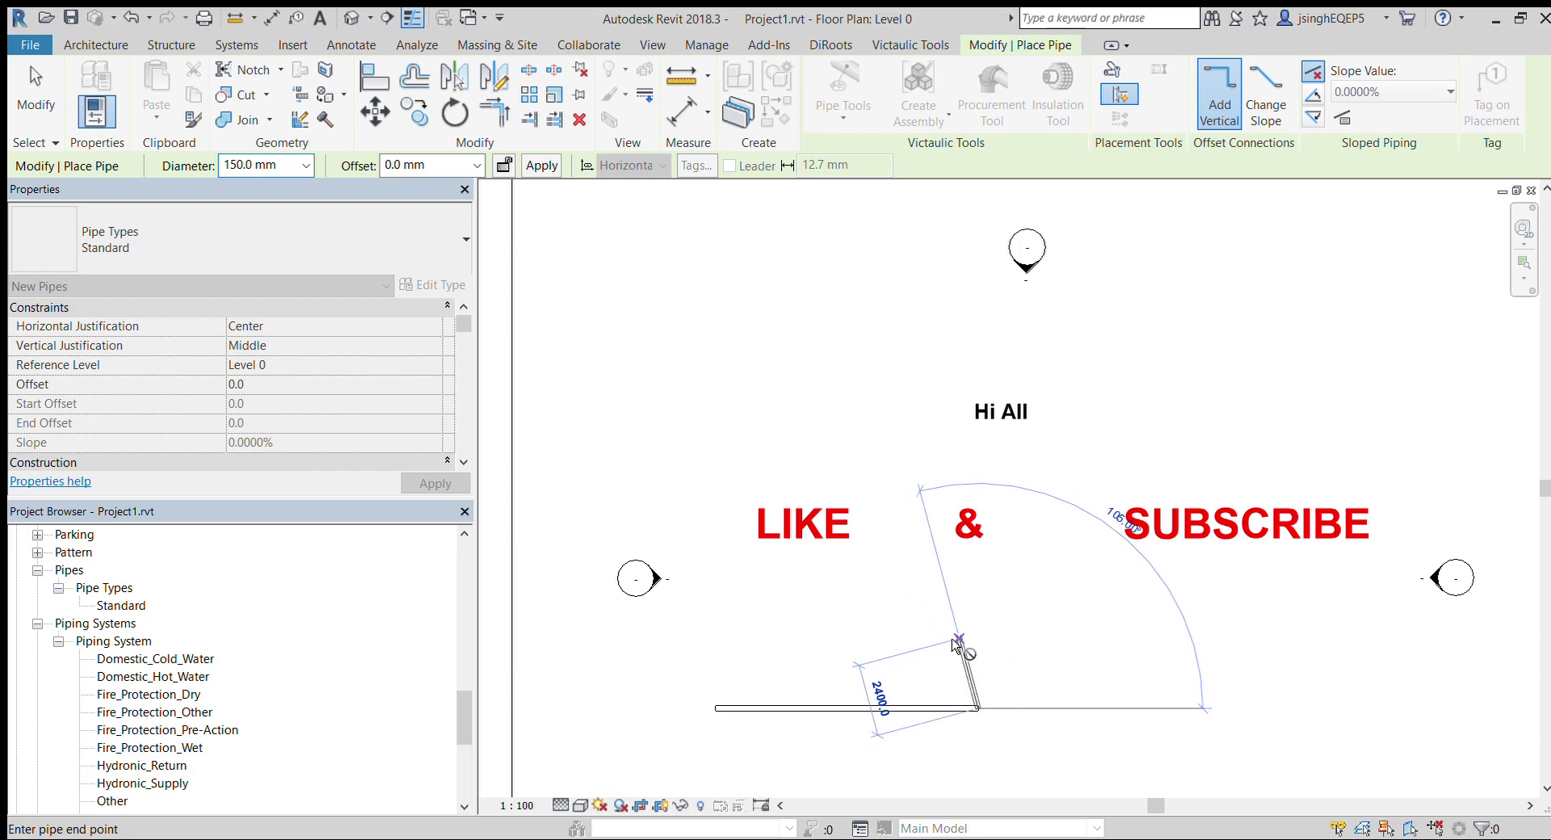
key(Escape)
key(Escape)
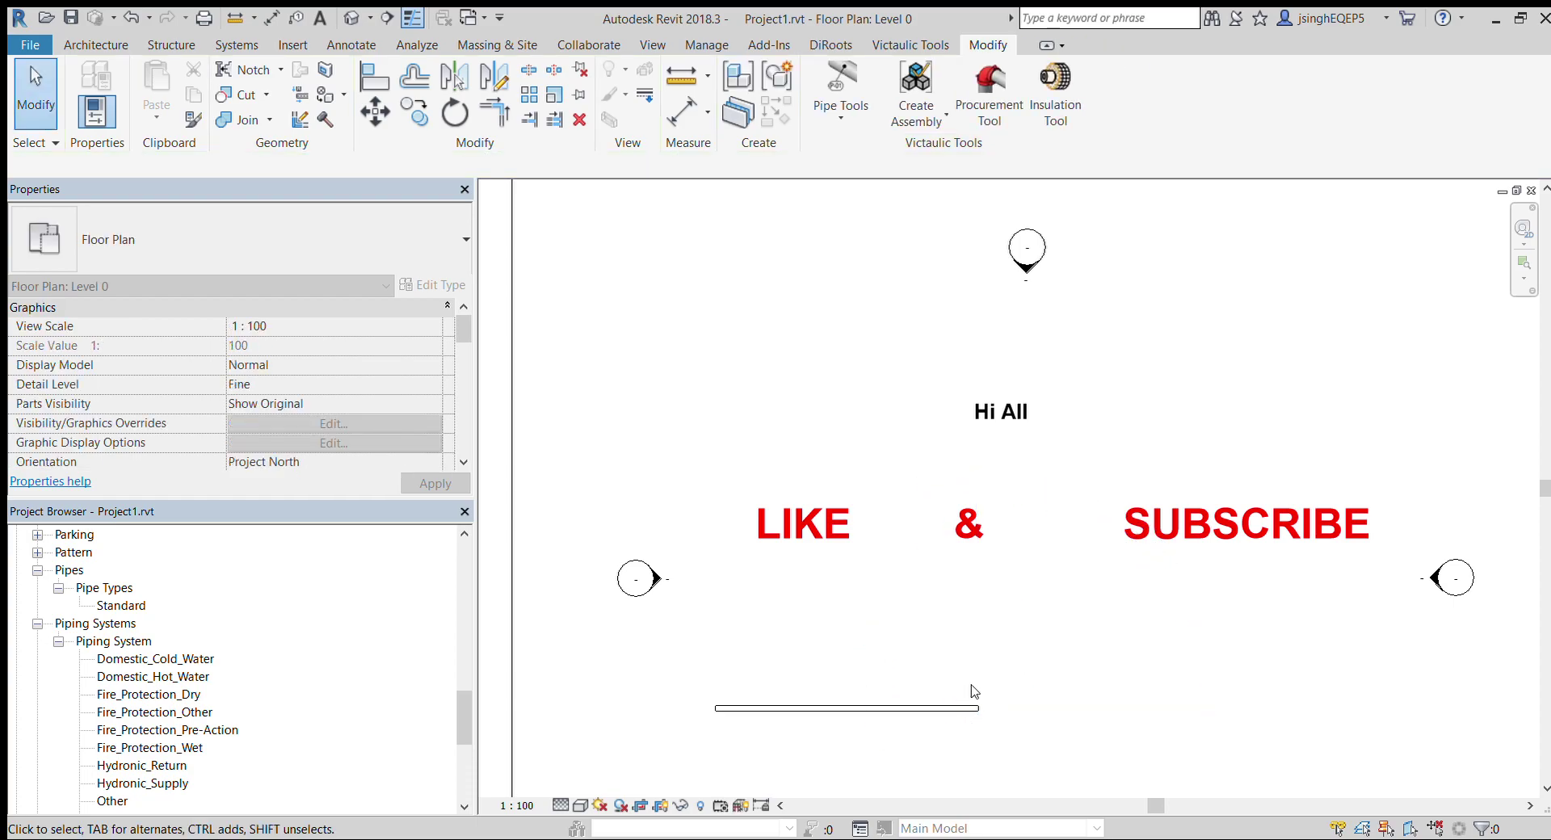
Step: Copy the pipe and reshape the copy into a short vertical pipe beside the right end
click(878, 709)
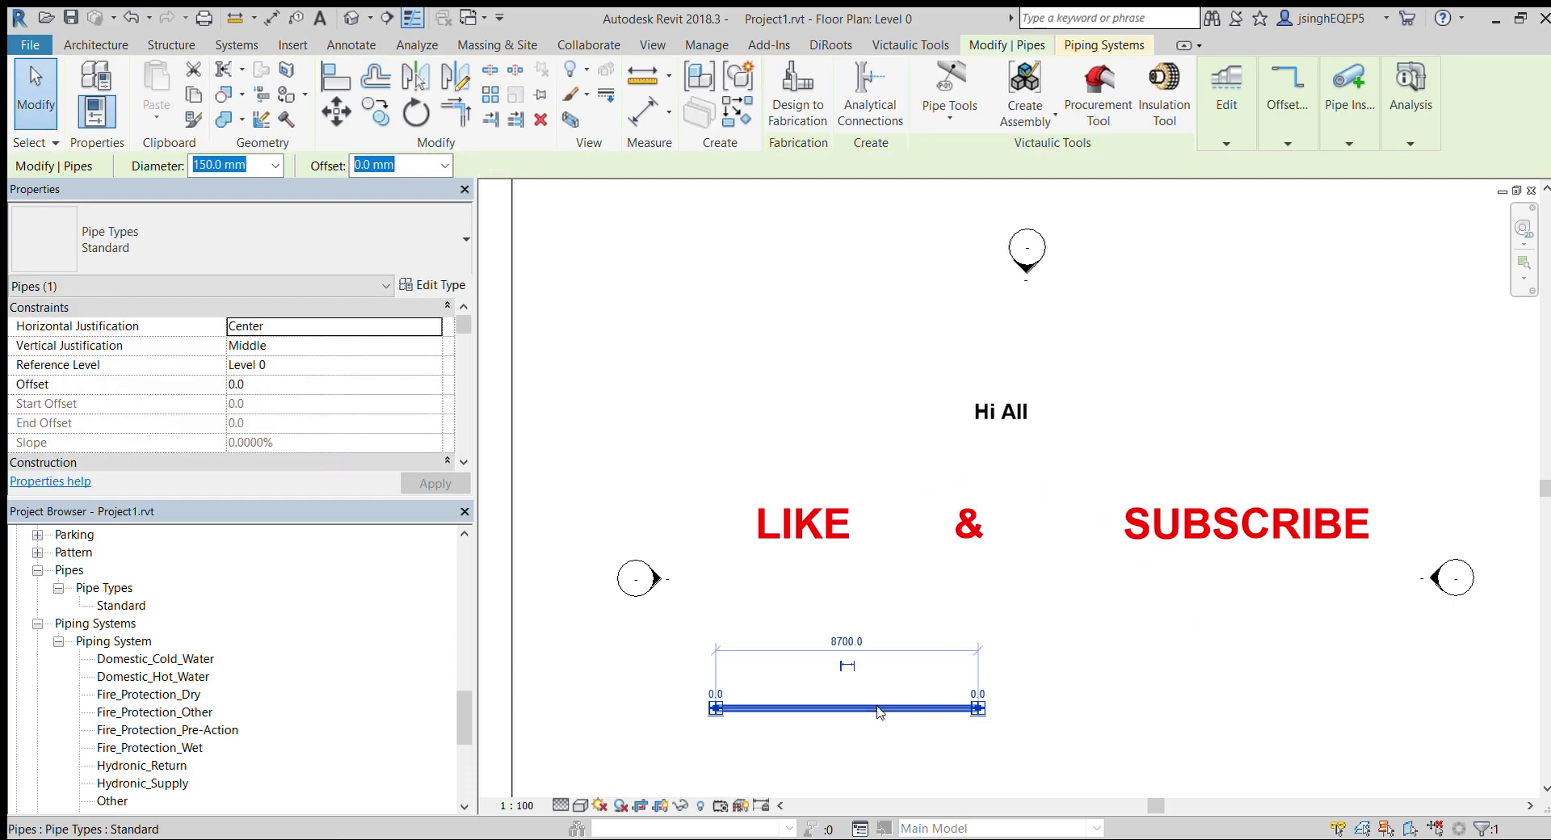
key(c)
click(716, 709)
click(733, 644)
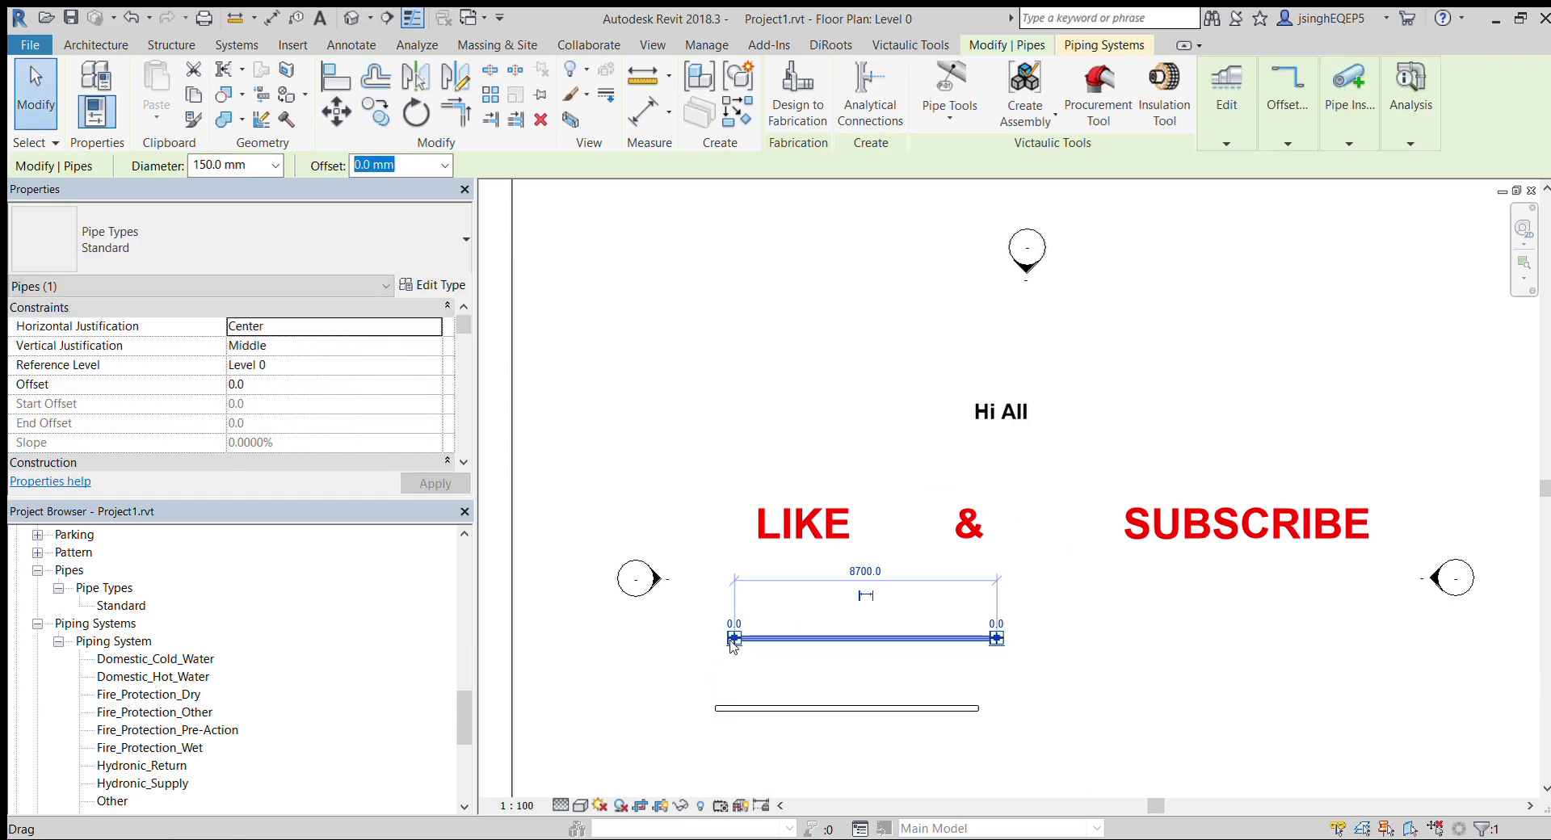
drag(733, 644, 1001, 735)
click(1052, 740)
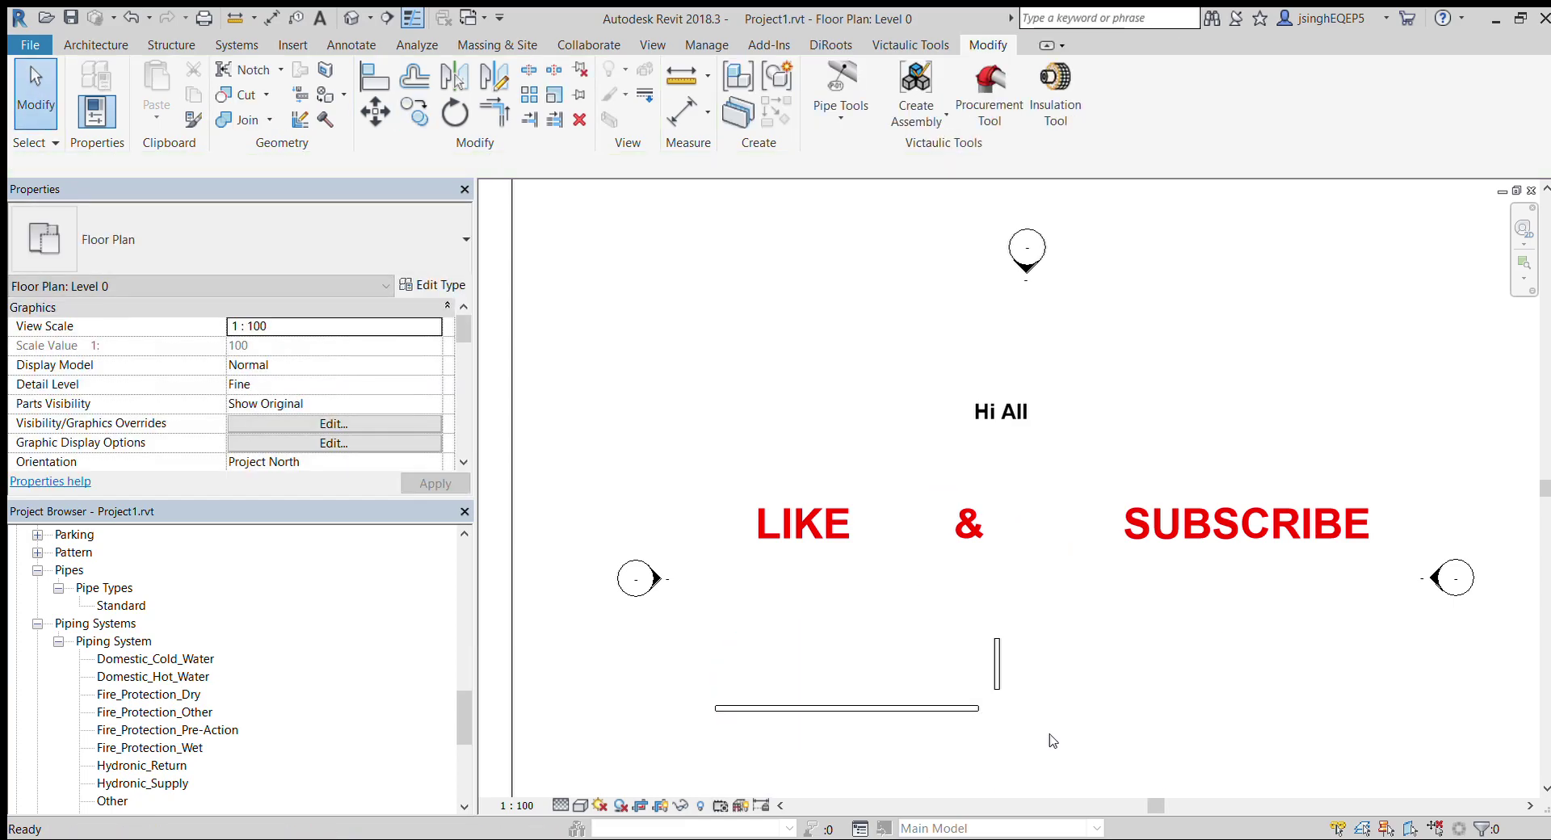
Step: Join the two pipes into an elbowed corner with Trim/Extend (TR), then undo it and deselect
key(t)
key(r)
click(997, 675)
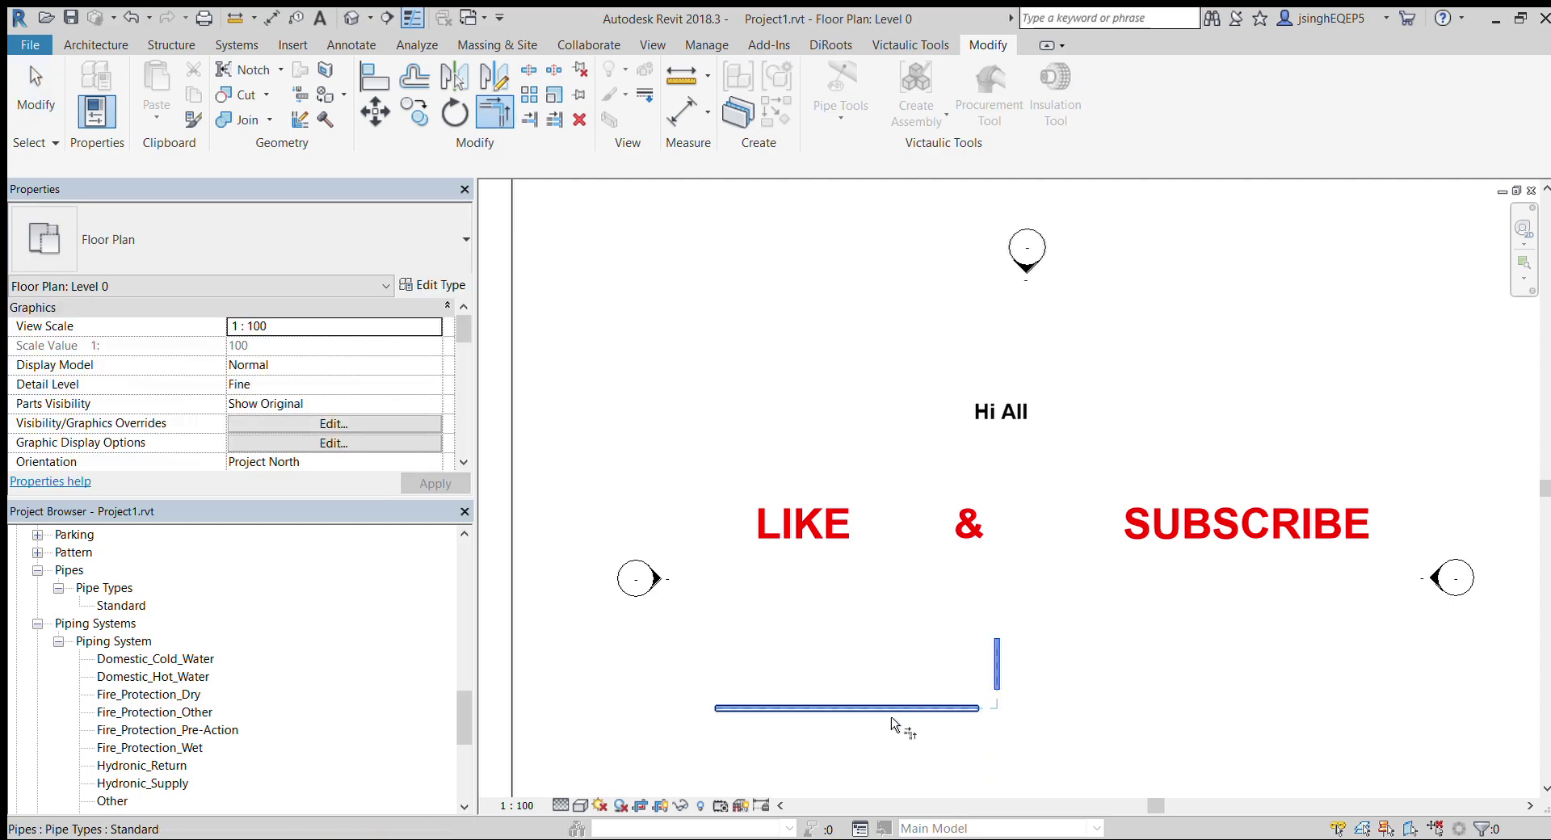
click(892, 718)
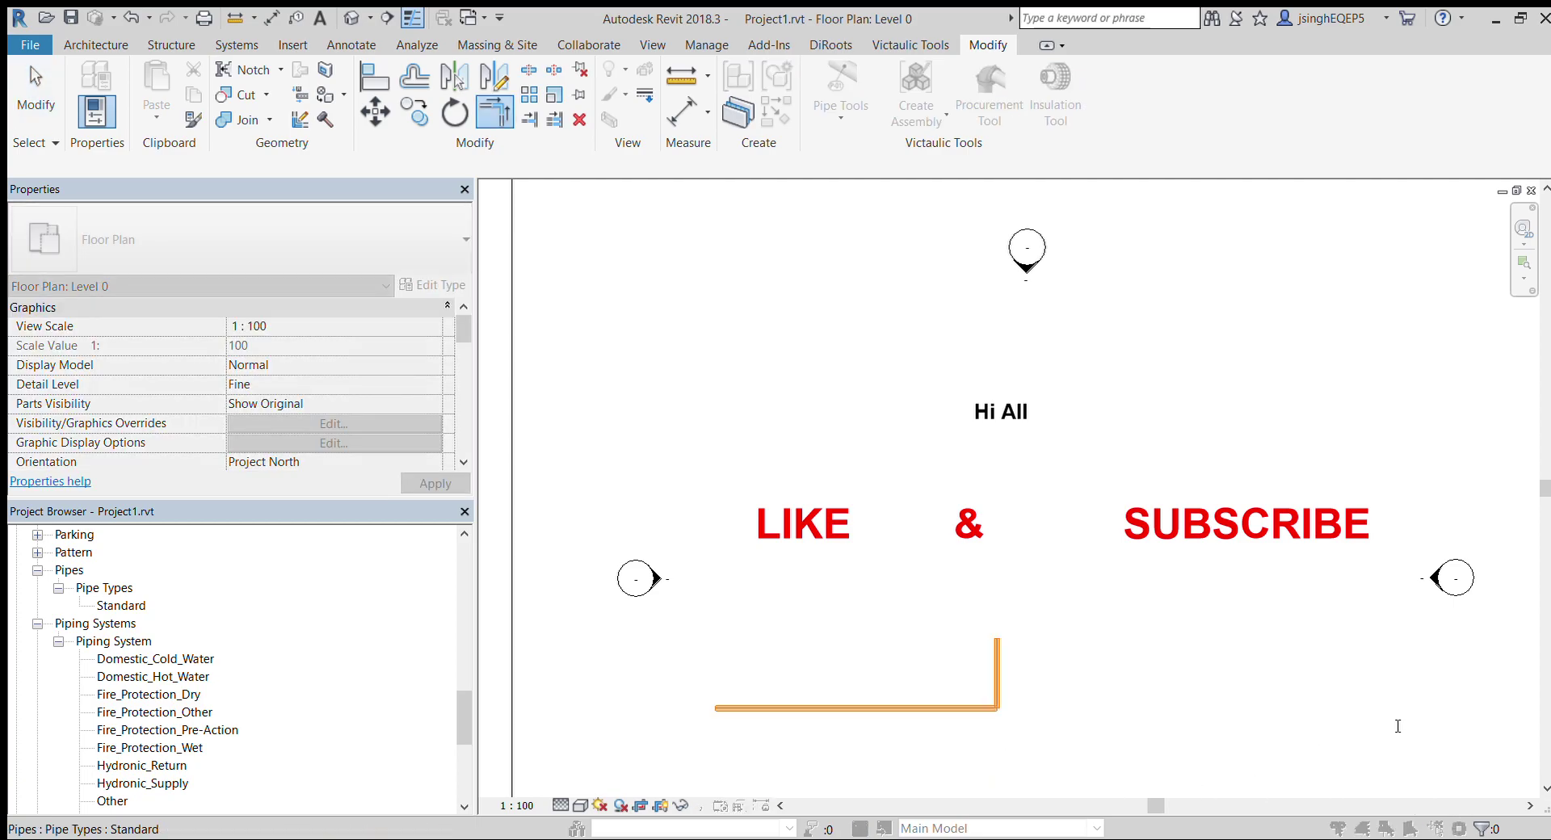
key(ctrl+z)
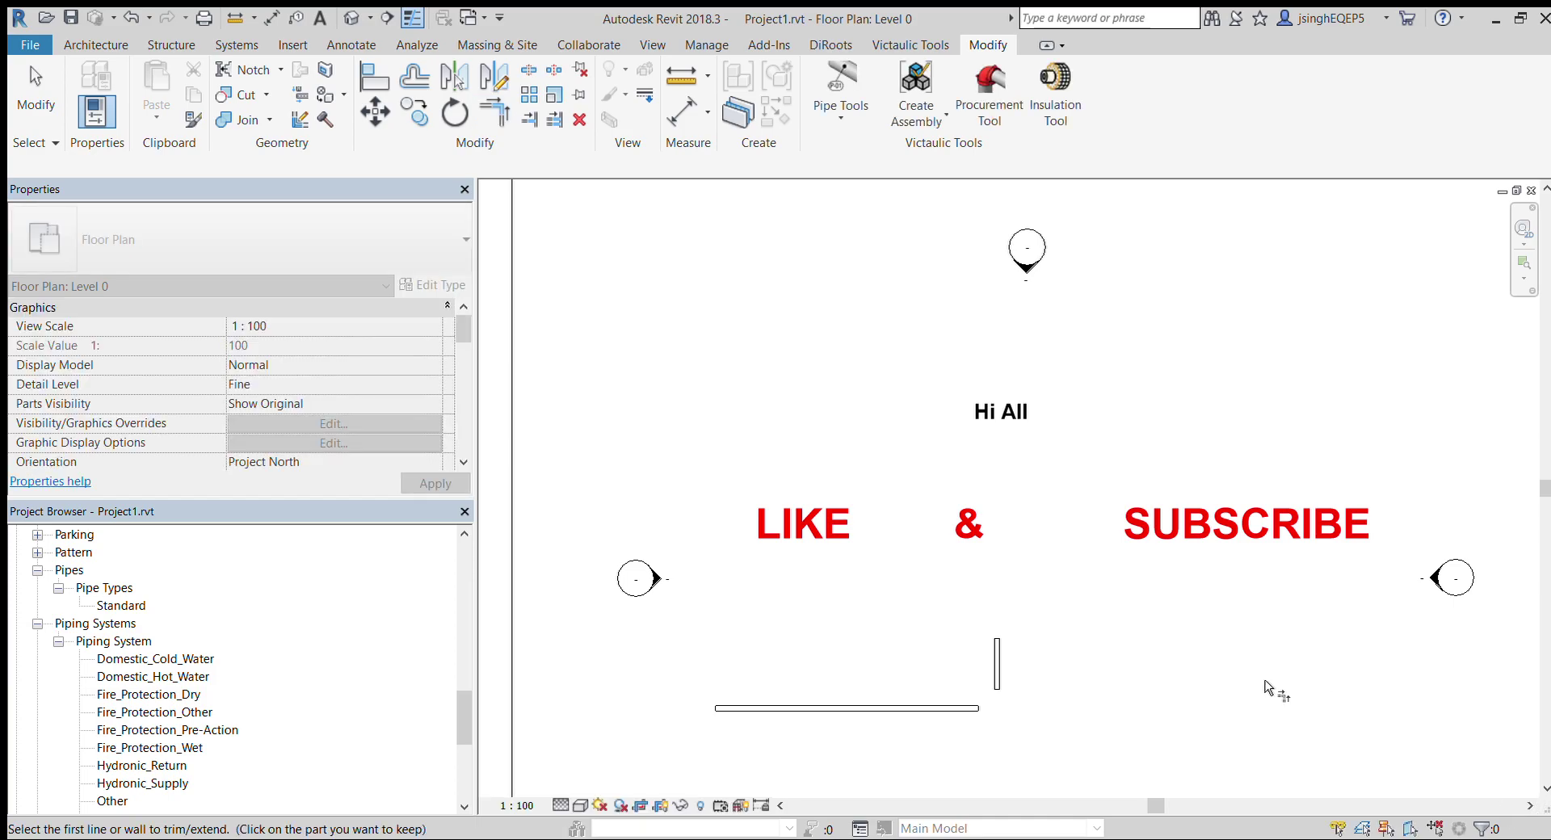
key(Escape)
click(859, 709)
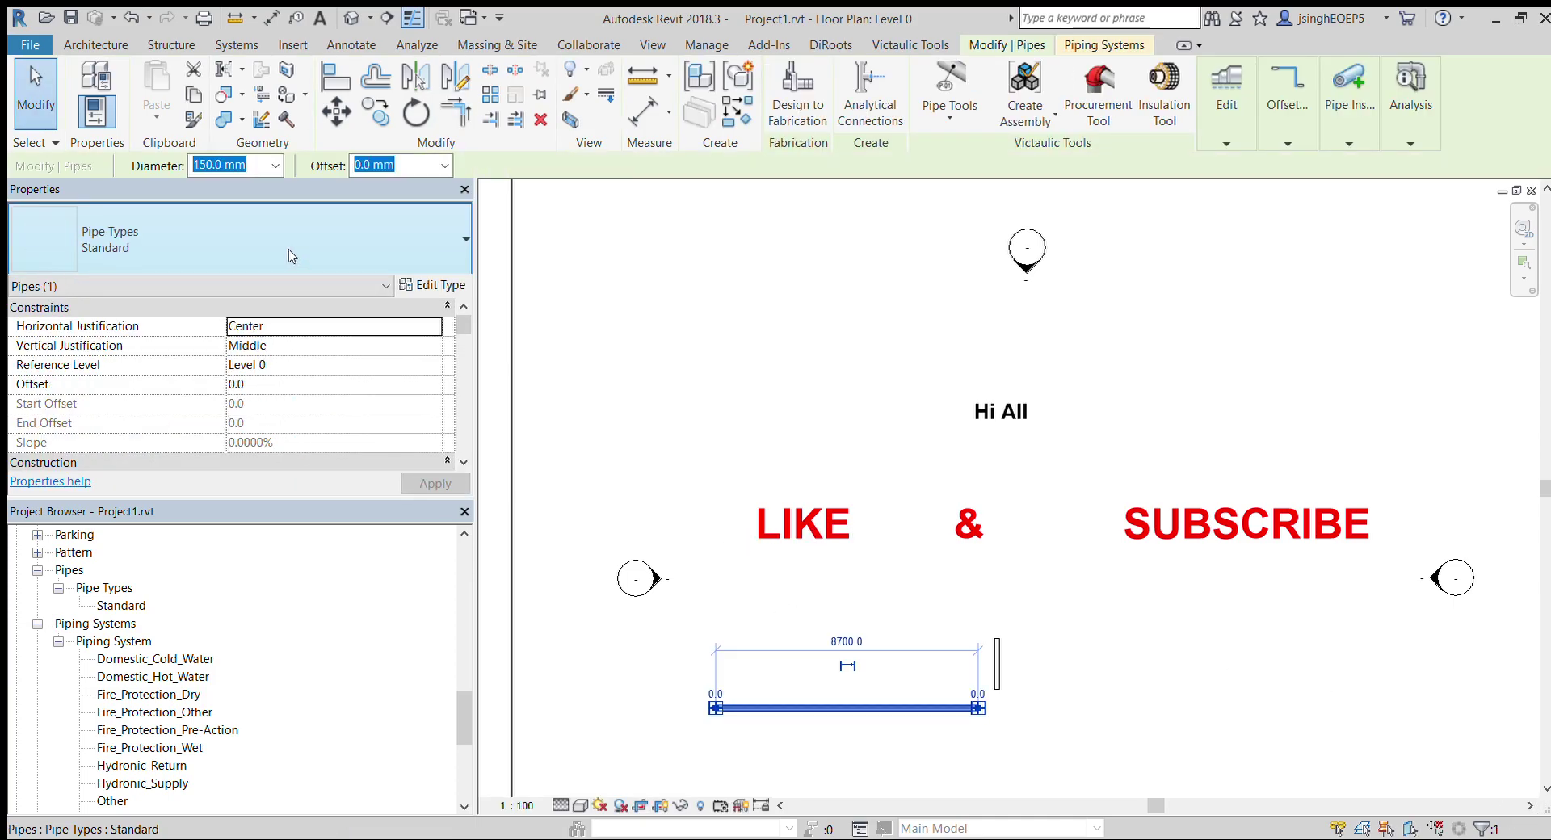
click(1260, 667)
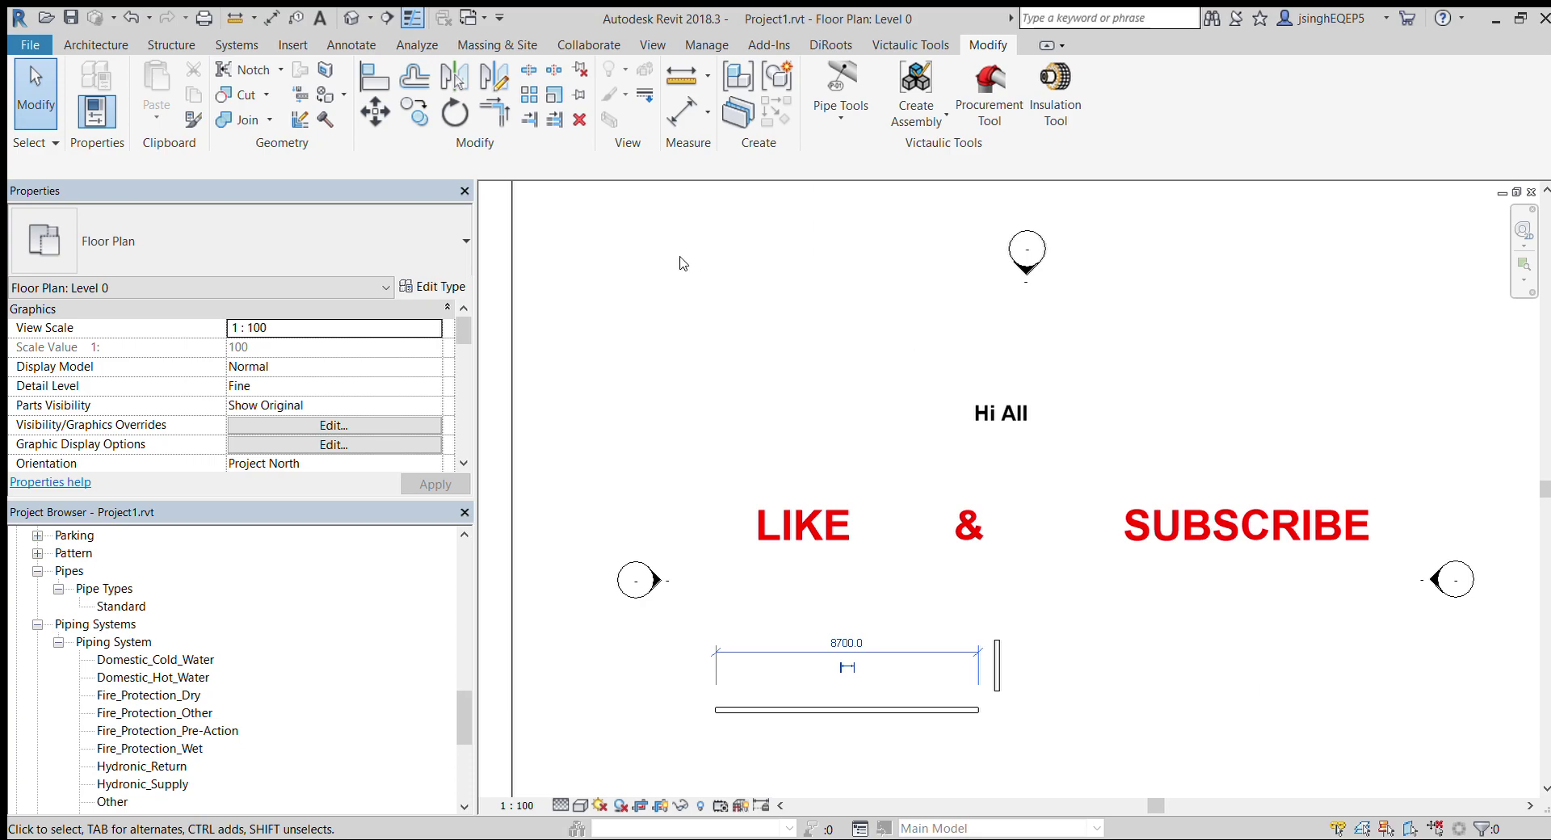
Step: Switch to the Insert tab before opening PipeSystem_Carbon_IBP_ConexBpress.rvt
click(292, 44)
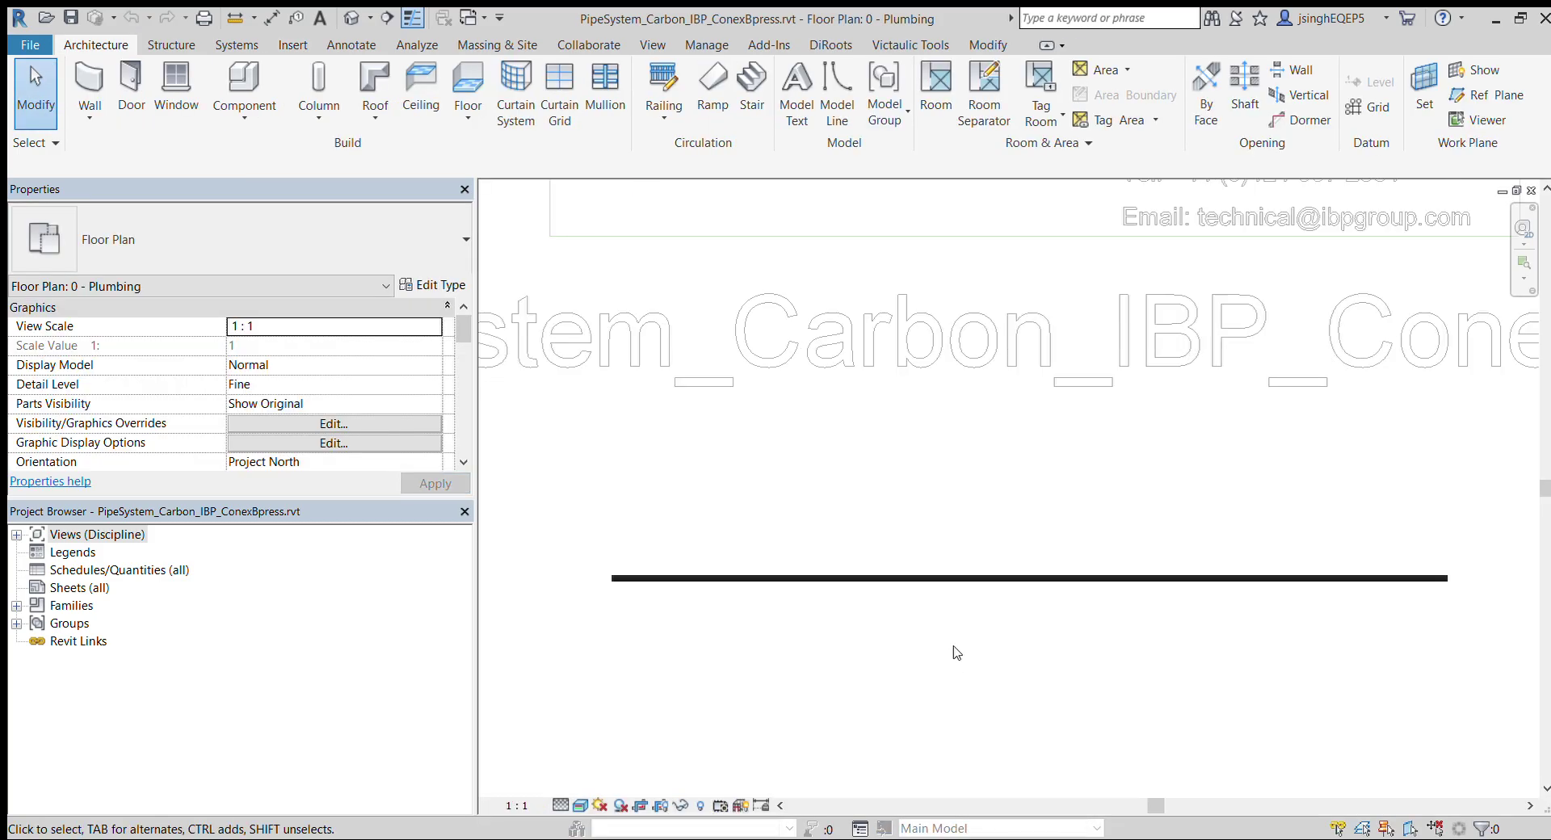
Step: Isolate the carbon steel pipe in a 3D view and show it at Fine detail
scroll(956, 653, up, 1)
click(835, 560)
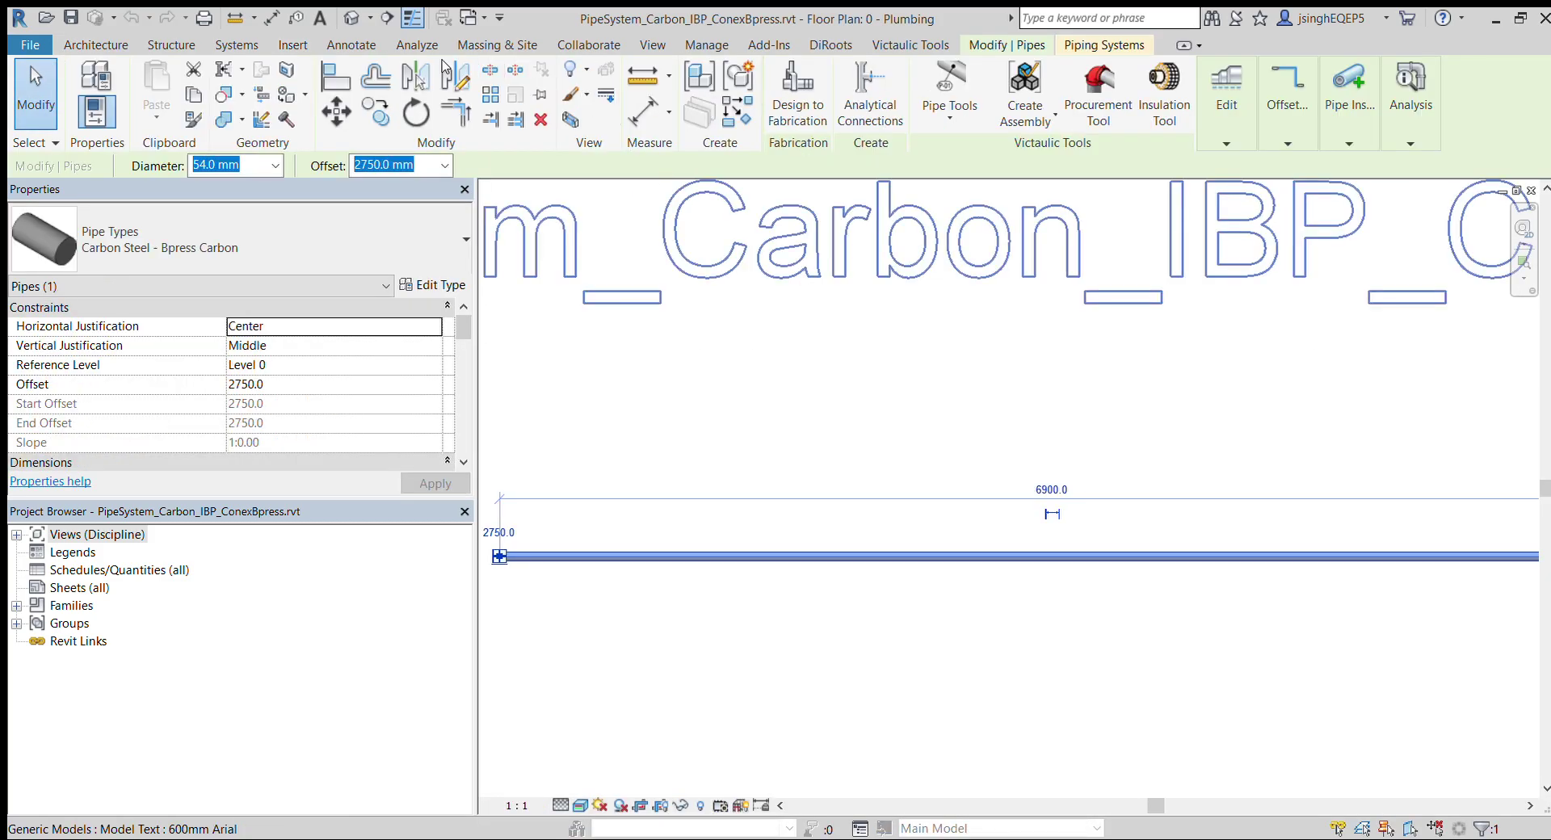
click(571, 120)
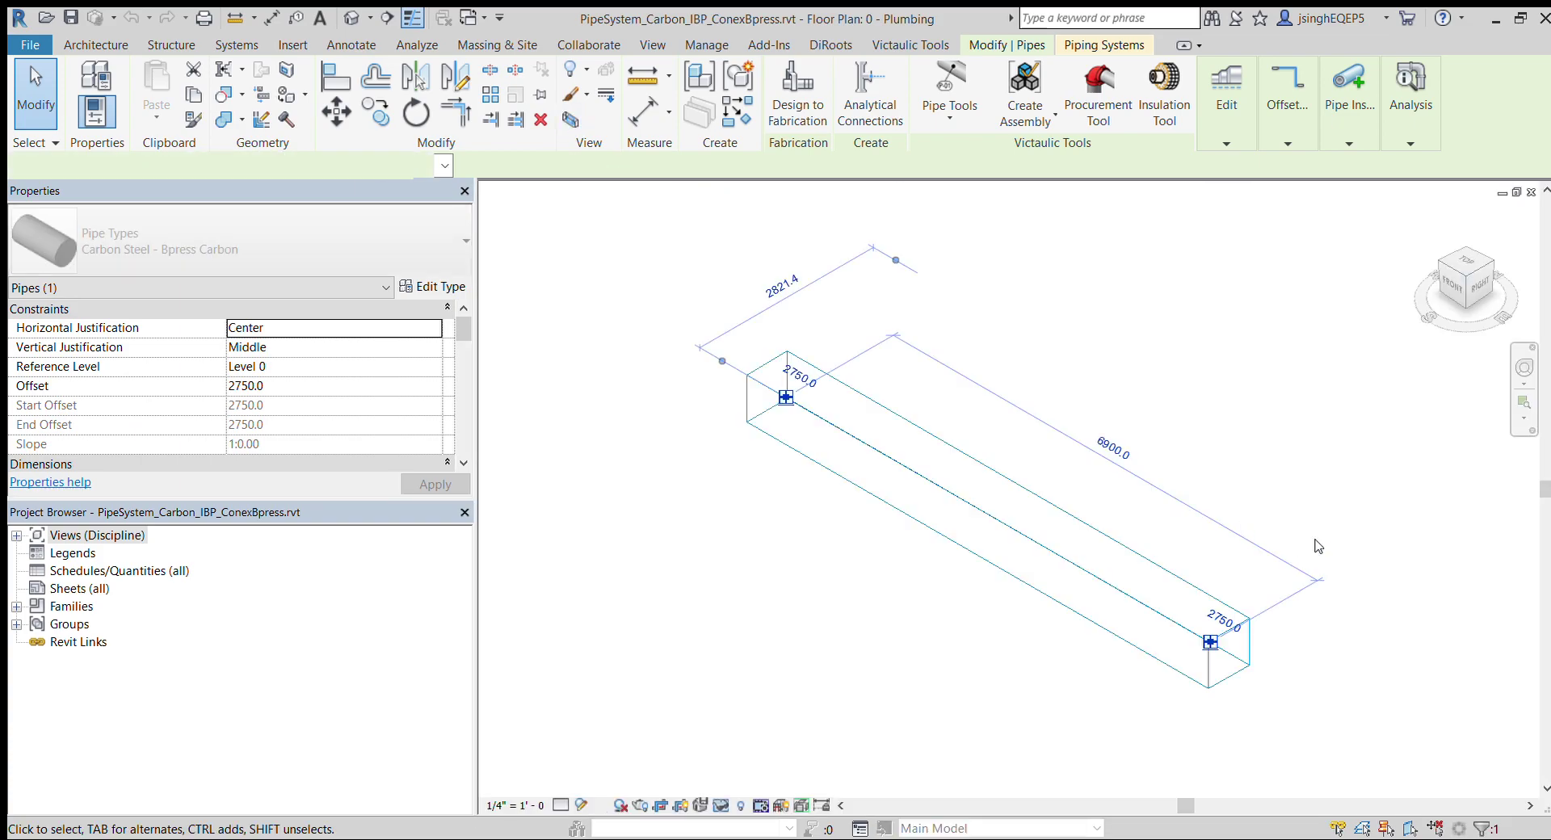
click(1315, 495)
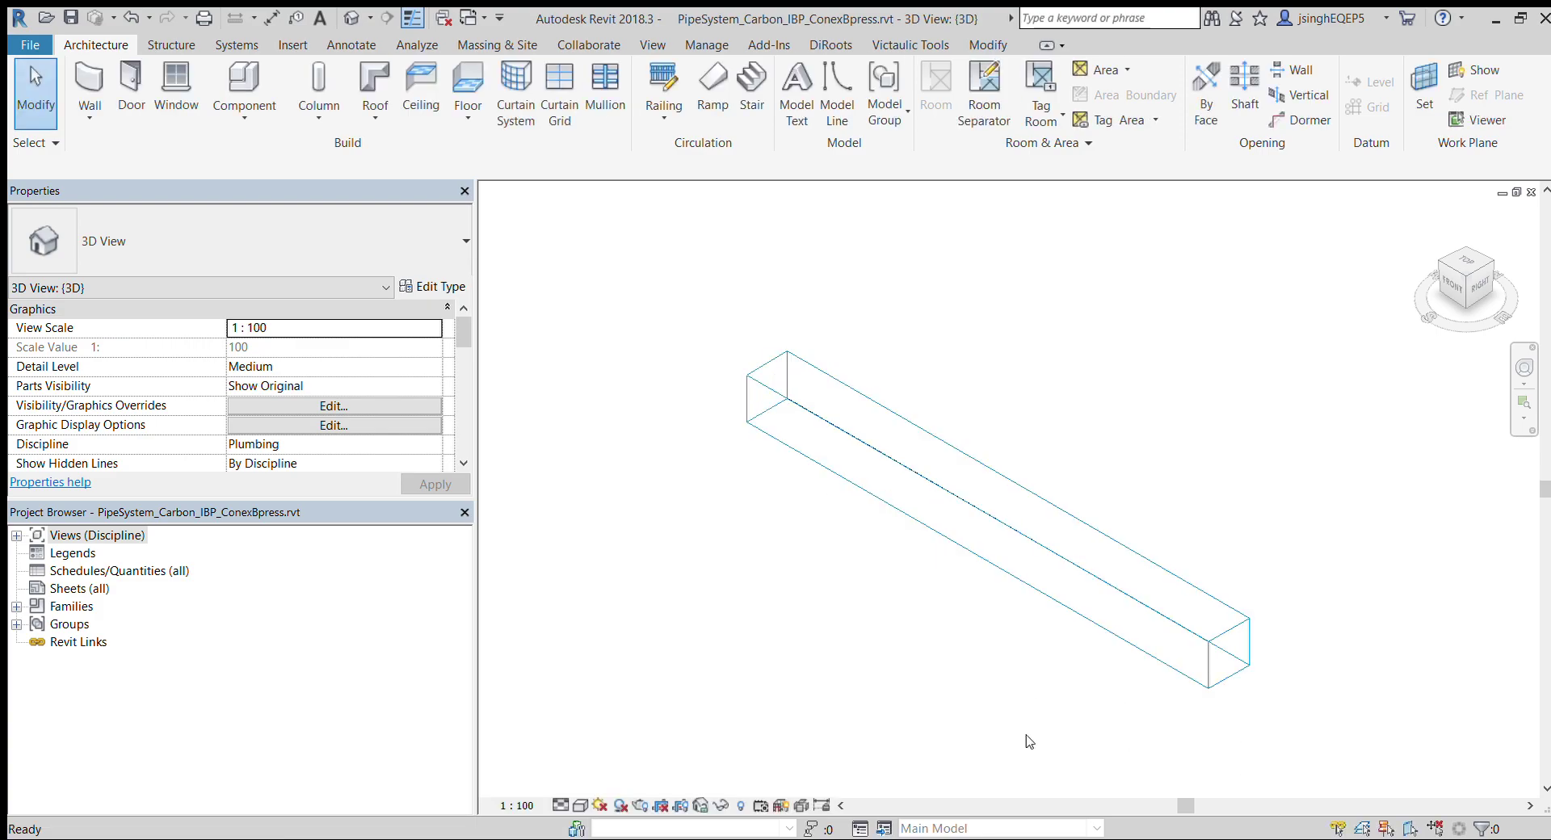
click(561, 805)
click(573, 785)
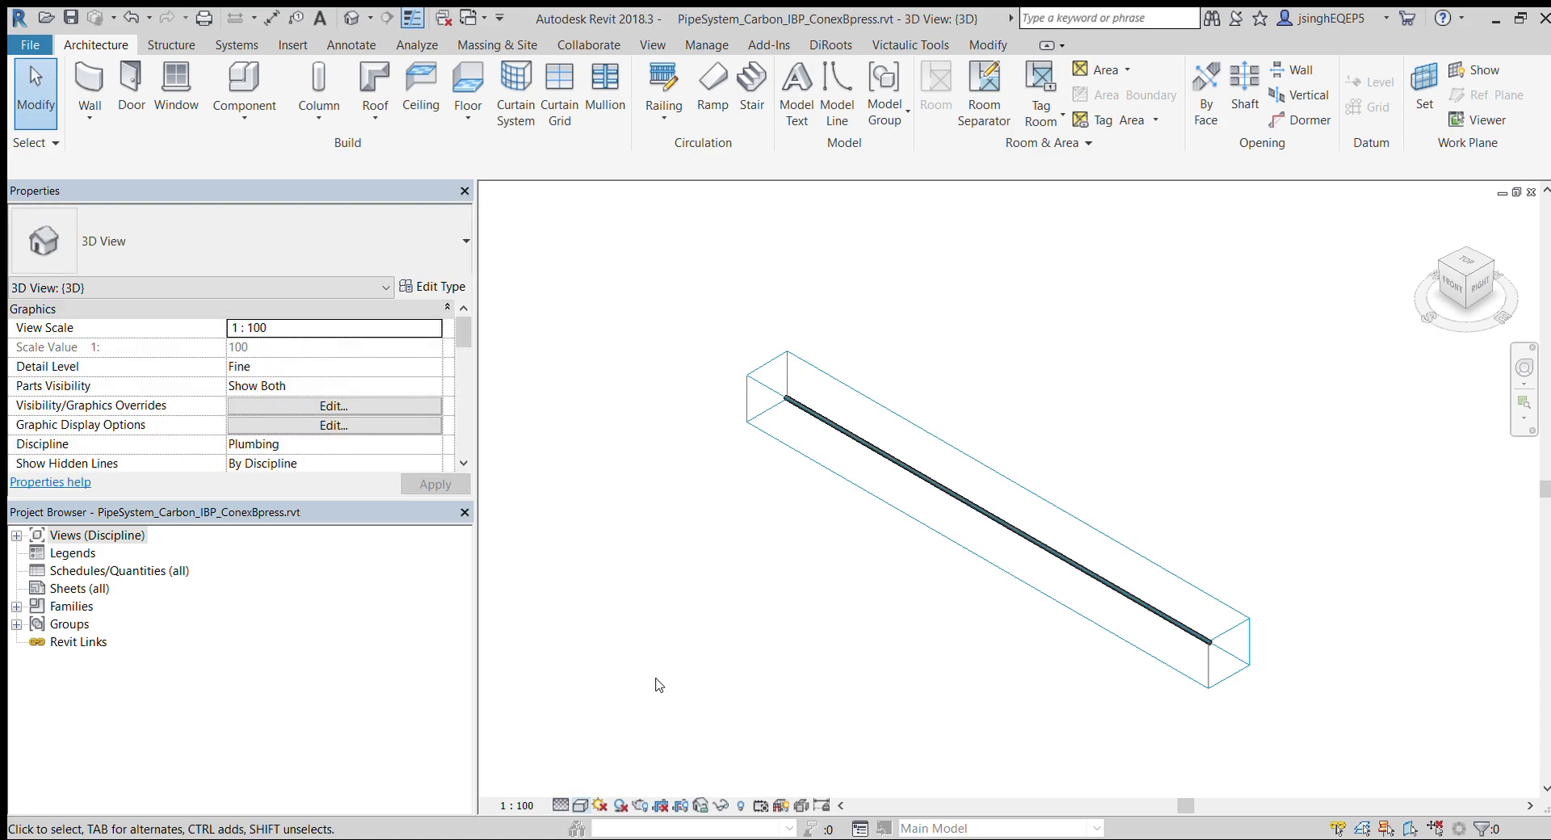
Step: Inspect the pipe's type: Carbon Steel - Bpress Carbon, 54 mm diameter, 2750 offset
scroll(1212, 646, up, 5)
mouse_move(1326, 716)
middle_down()
mouse_move(1012, 413)
mouse_move(948, 311)
middle_up()
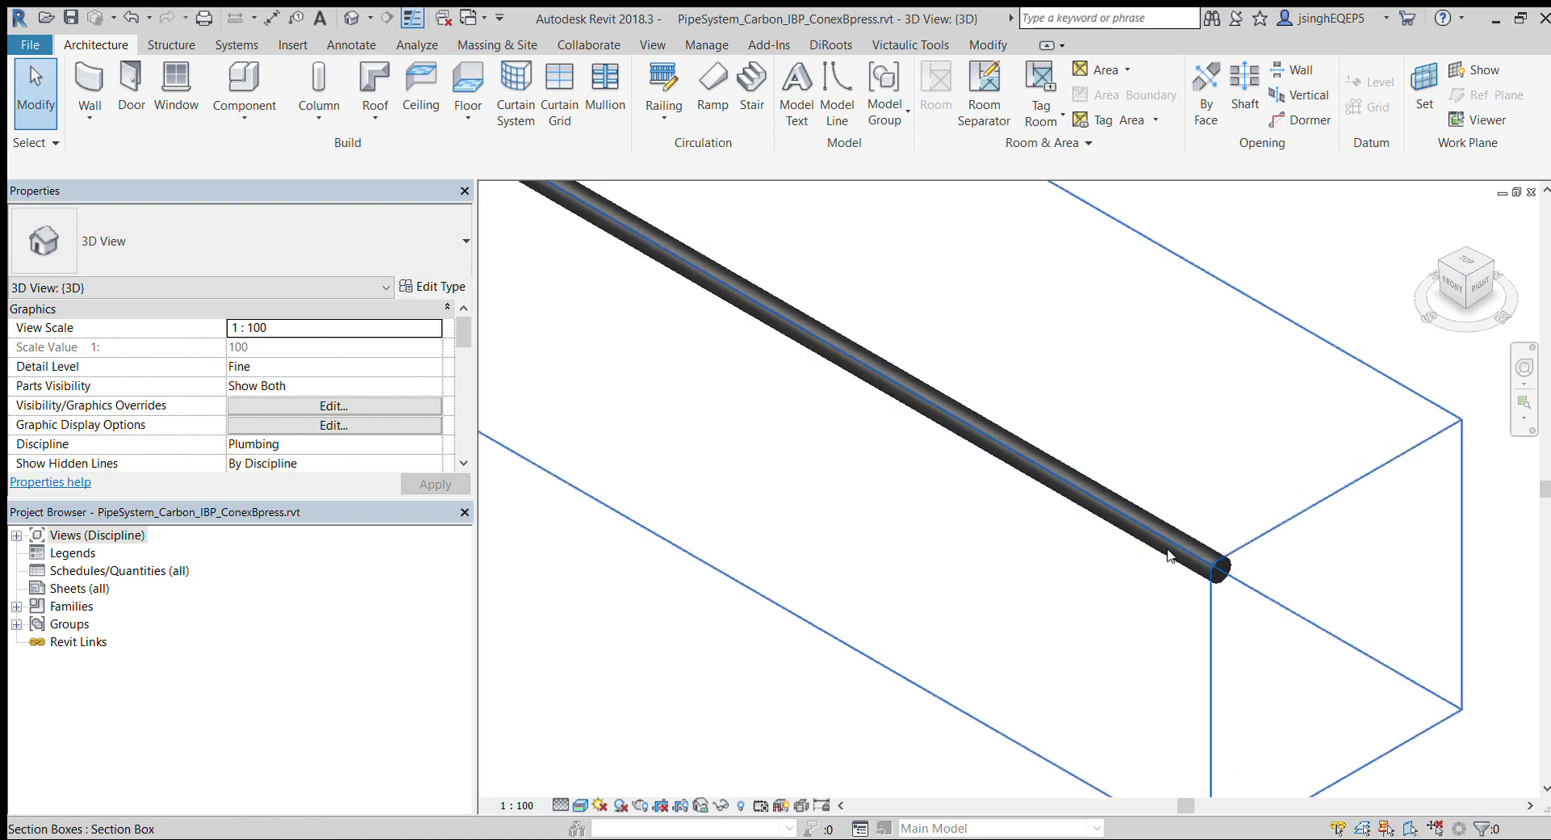
scroll(1252, 598, up, 5)
click(1170, 484)
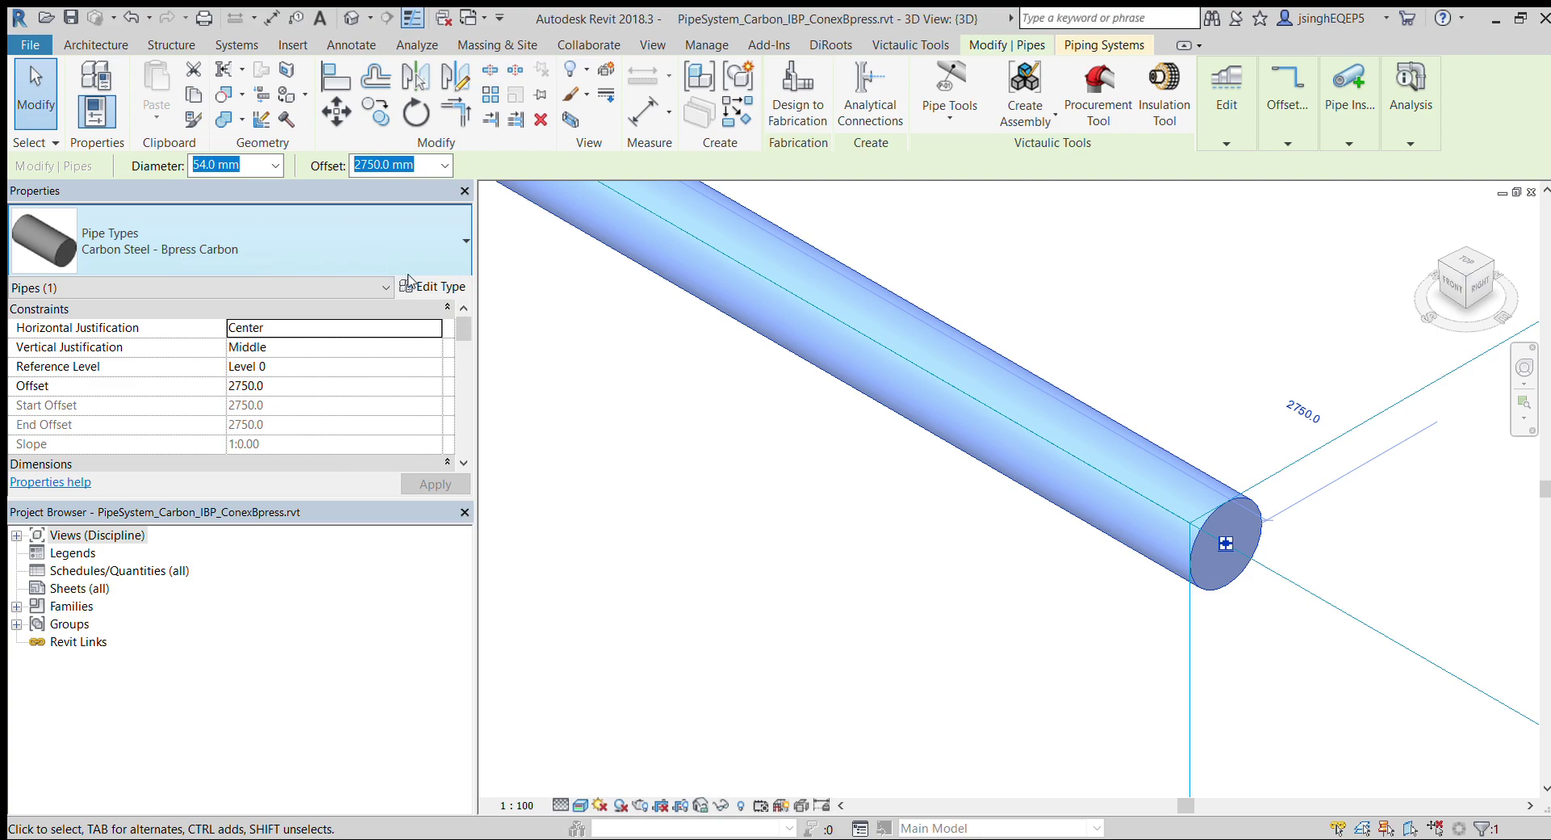
click(430, 289)
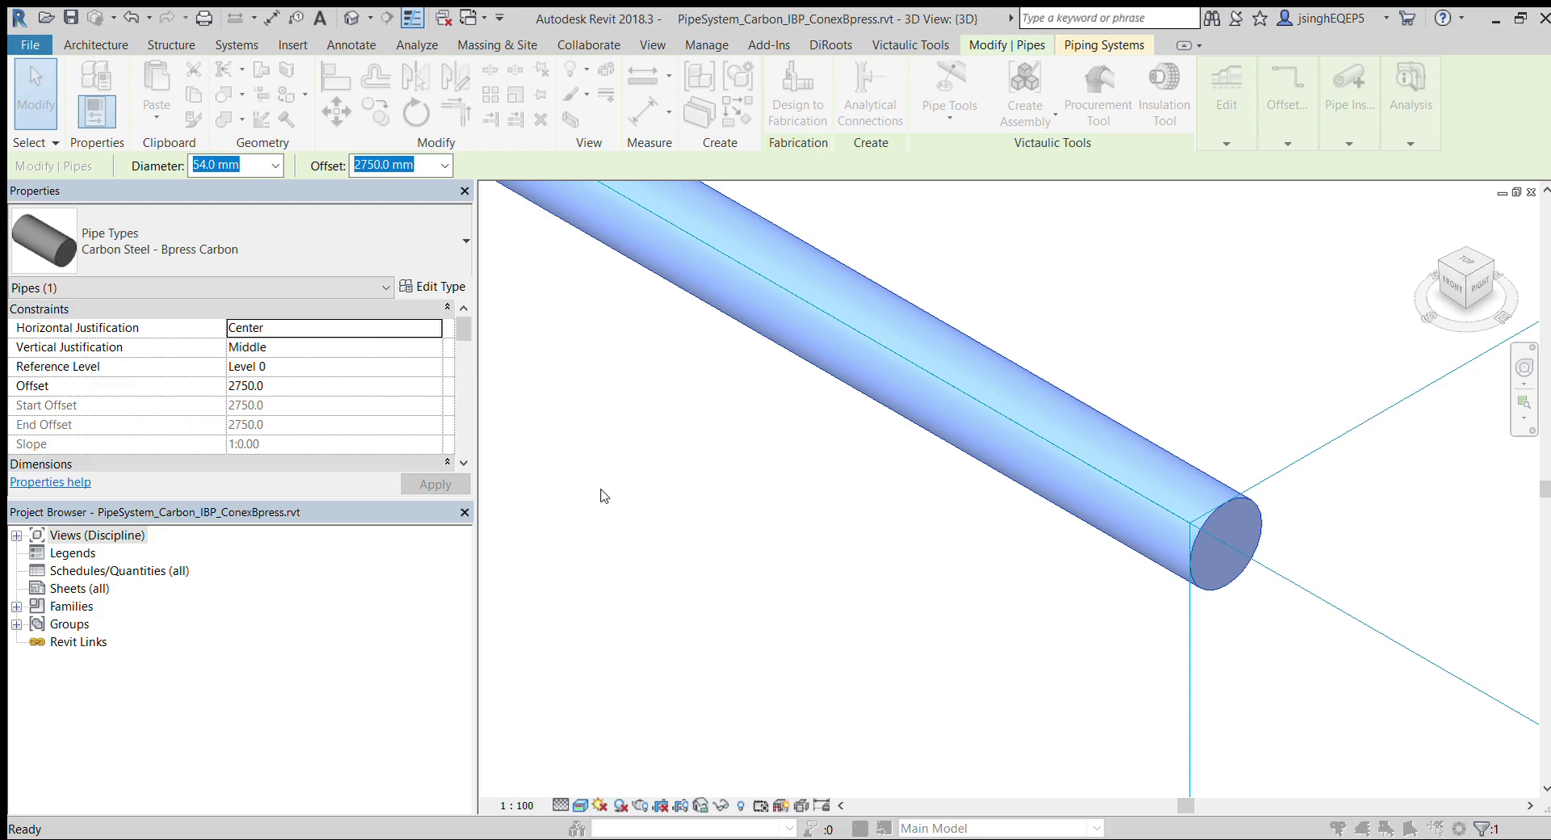
key(Escape)
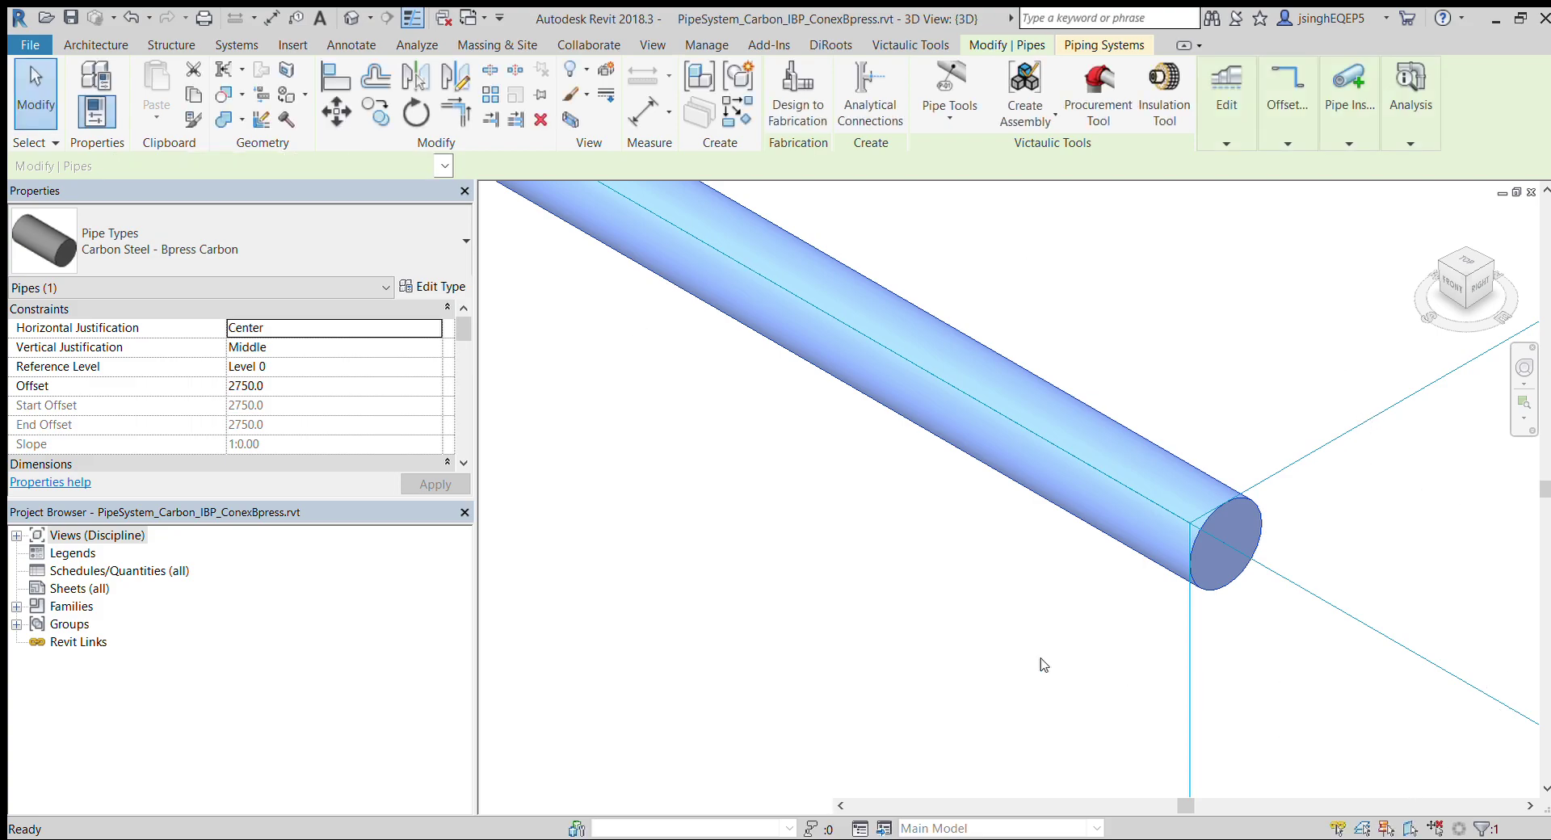
Step: Switch to Floor Plan: 0 - Plumbing, zoom out and clear the selection
scroll(1111, 644, down, 2)
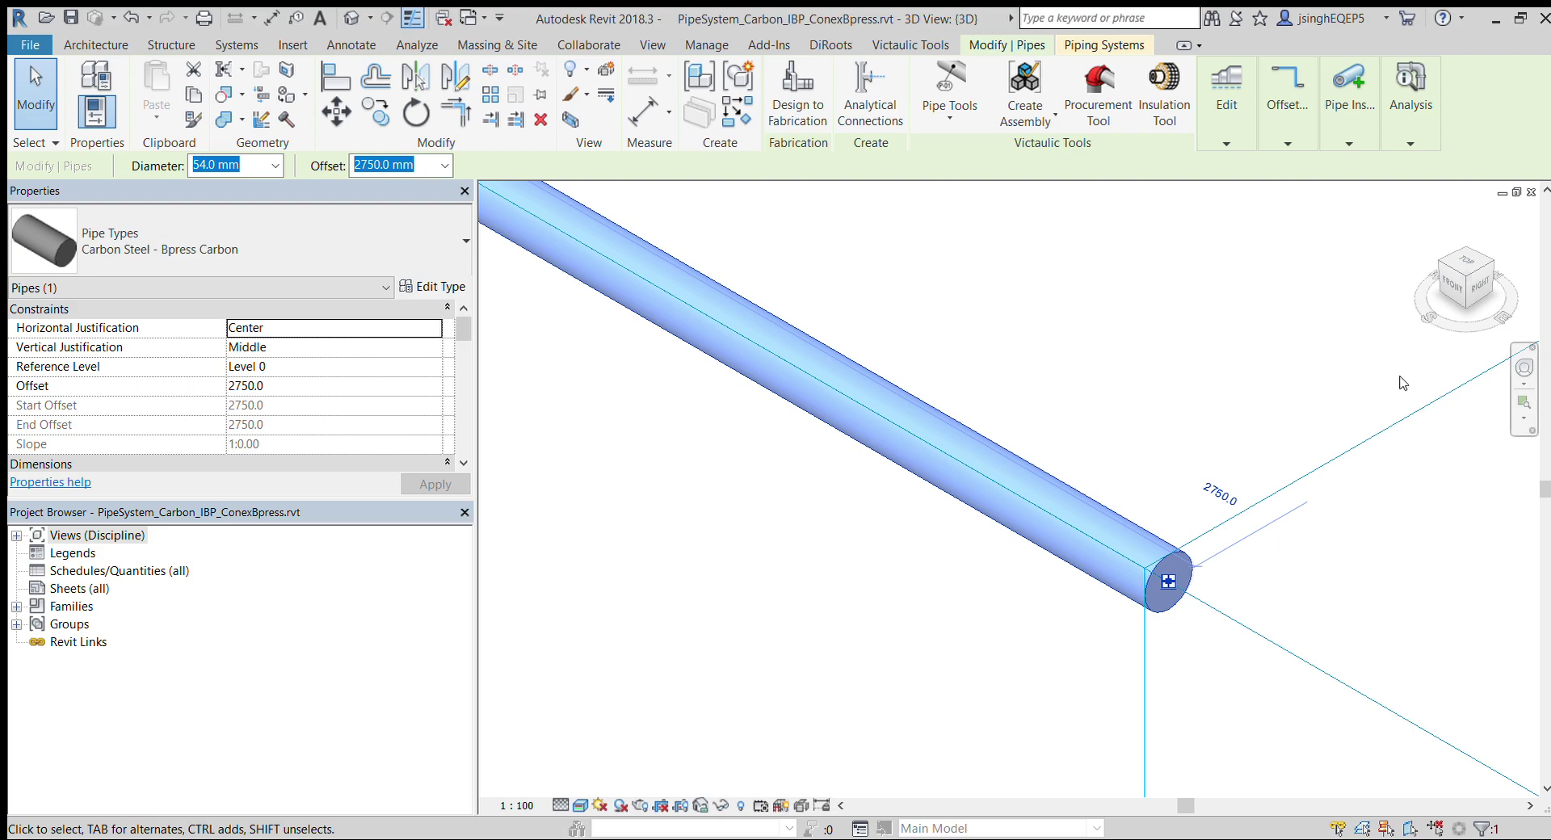
key(ctrl+Tab)
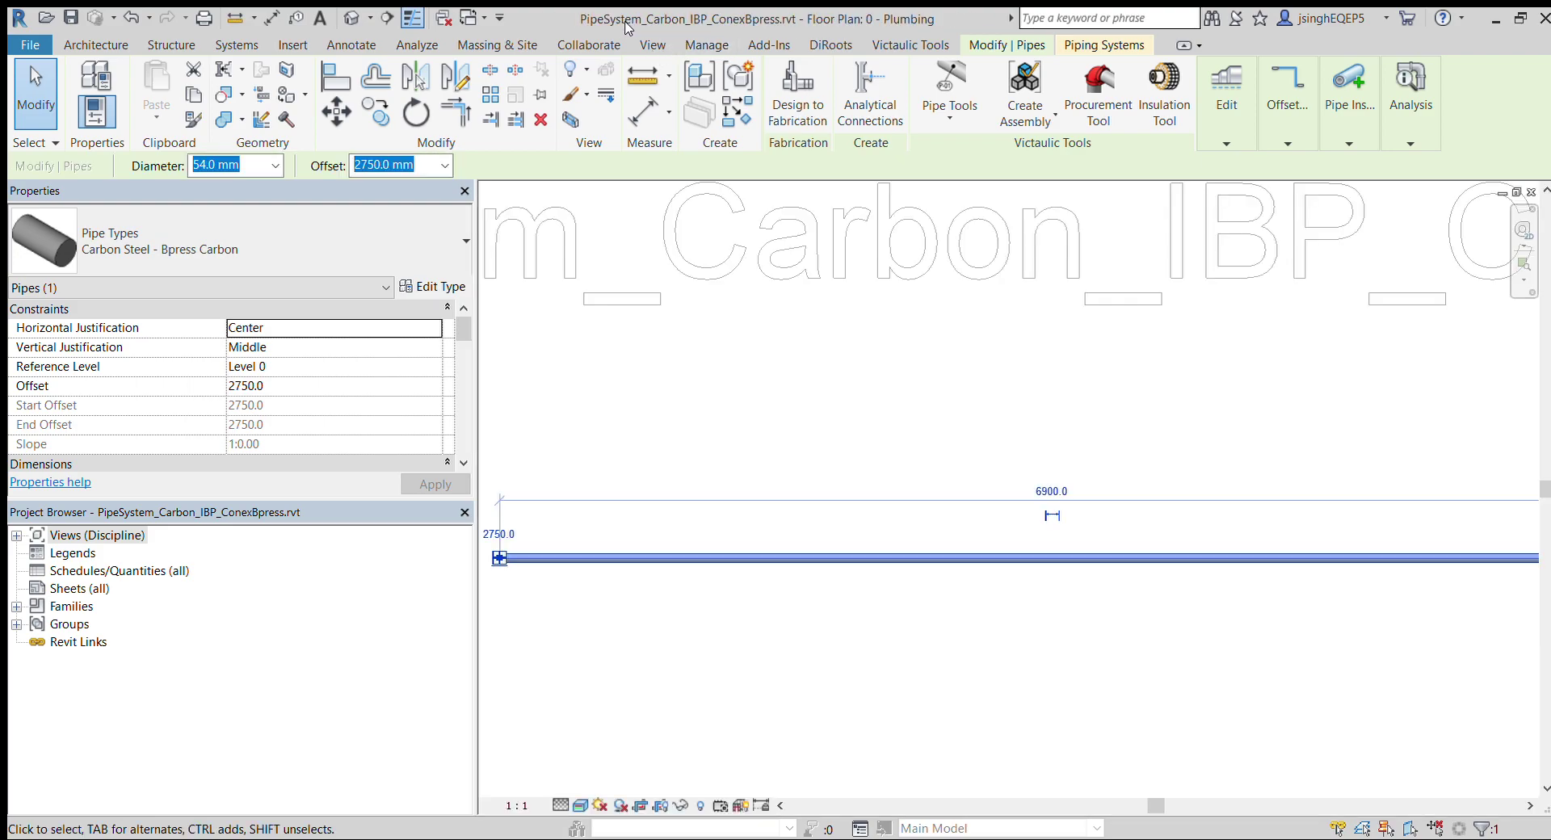
scroll(1131, 494, down, 2)
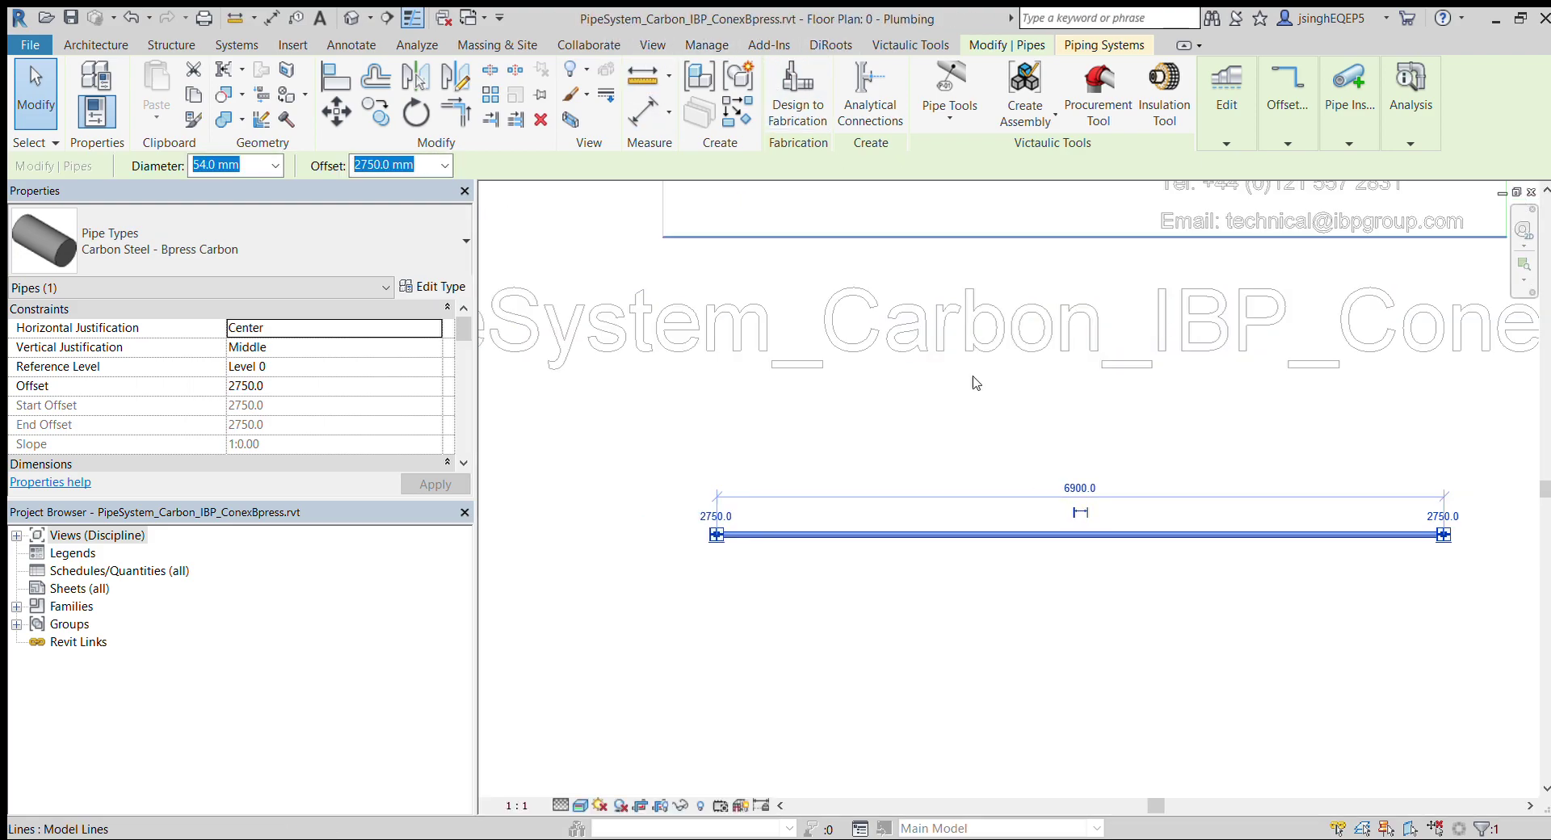
key(Escape)
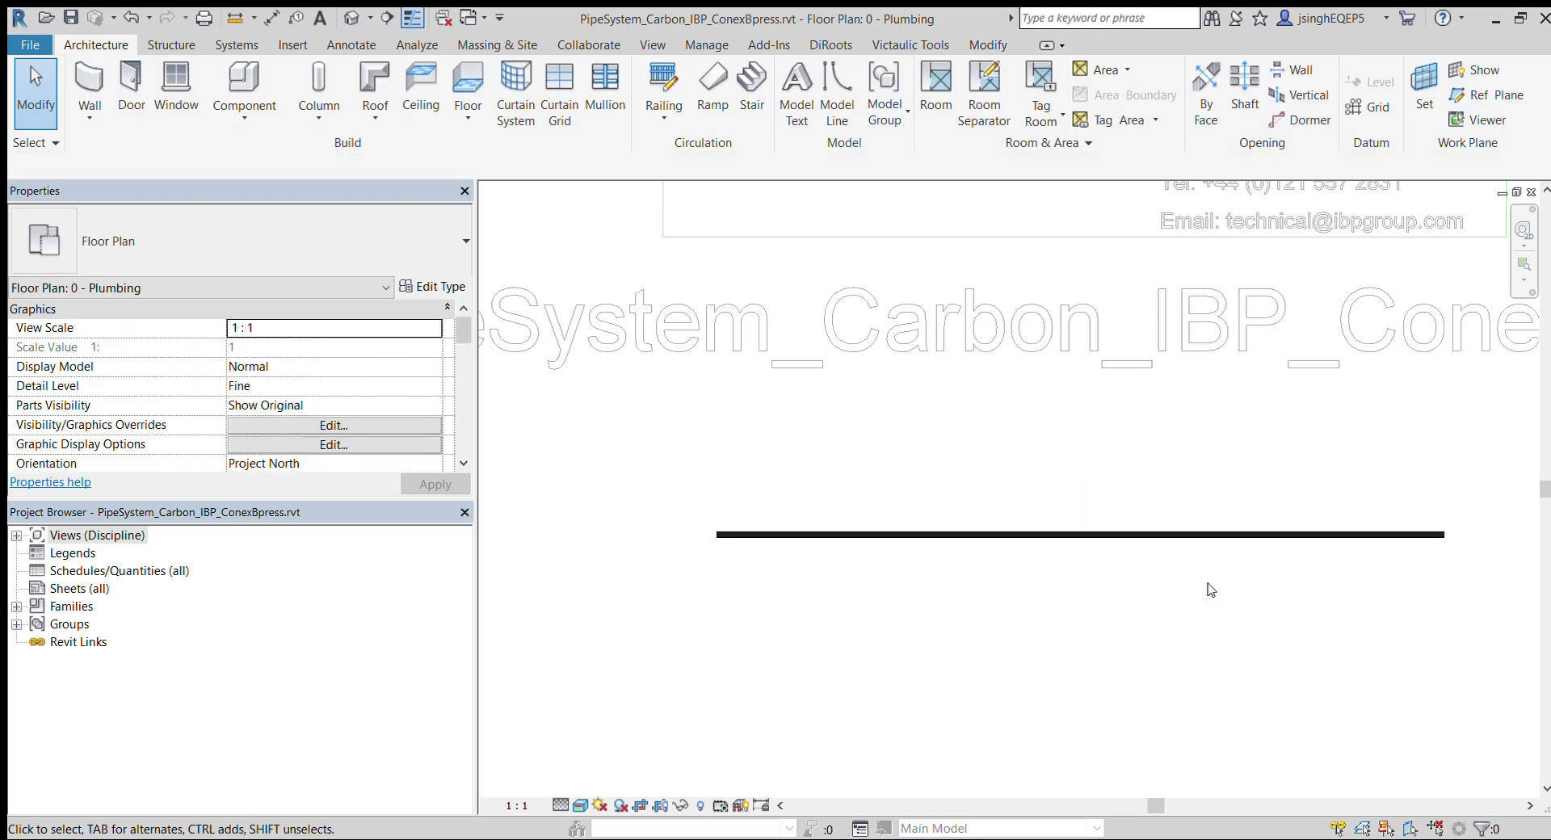
Step: Copy the carbon steel pipe and paste it into Project1's Level 0 plan
click(1077, 537)
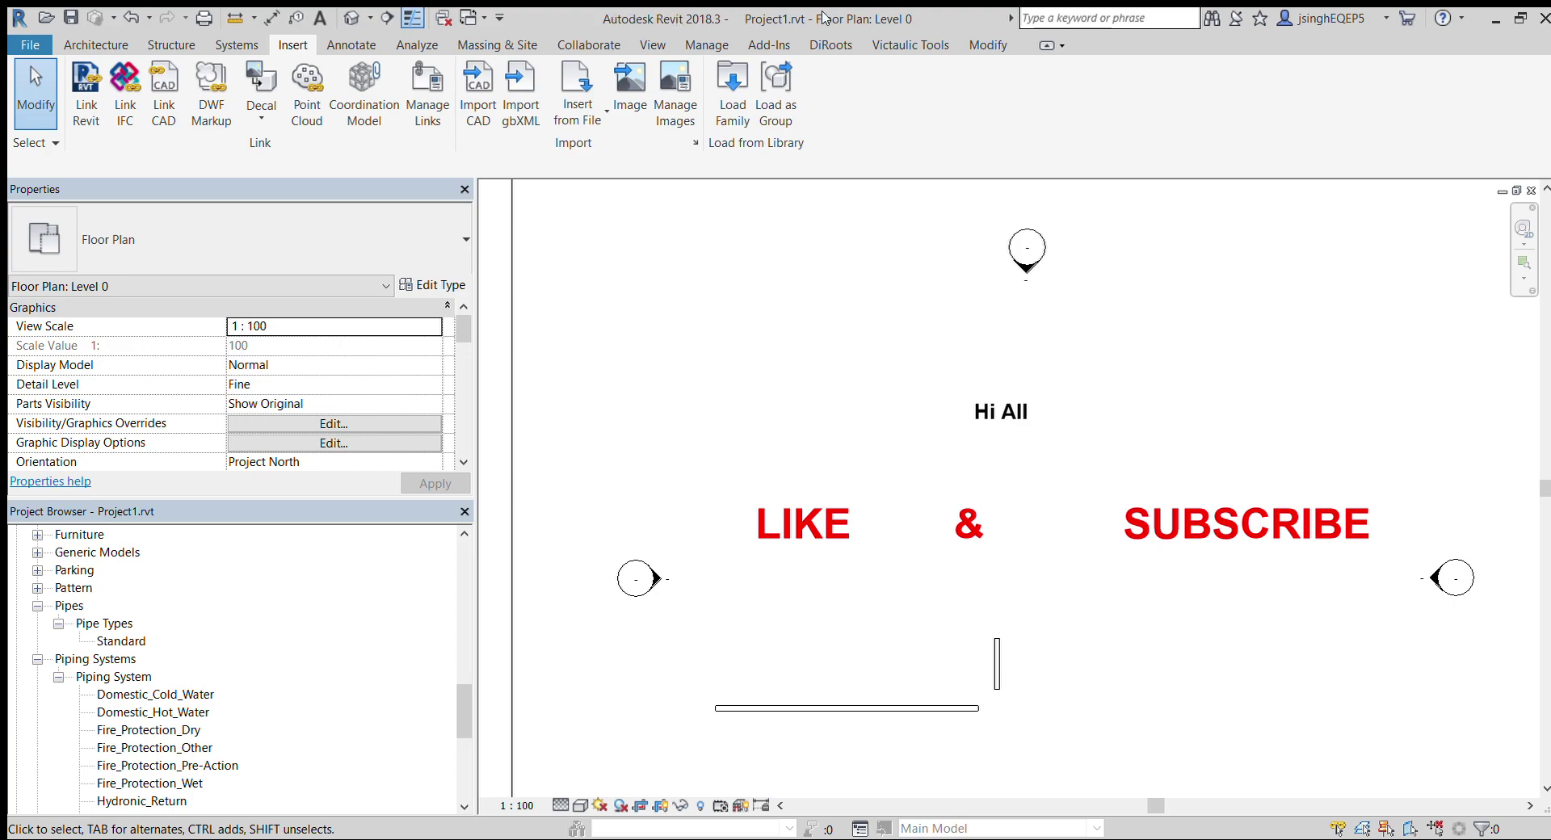
scroll(1015, 388, down, 2)
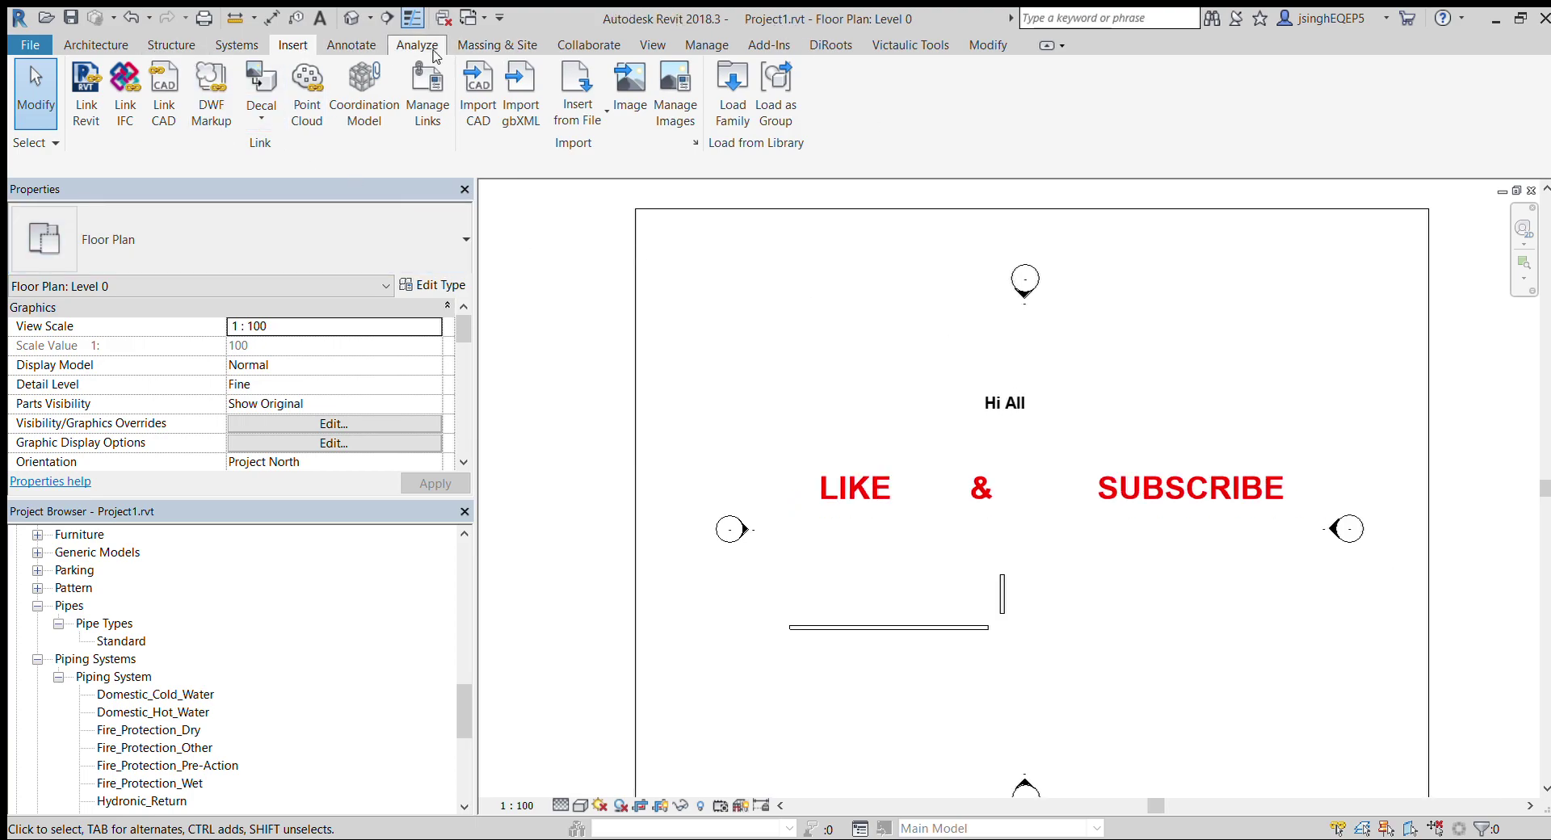
click(990, 47)
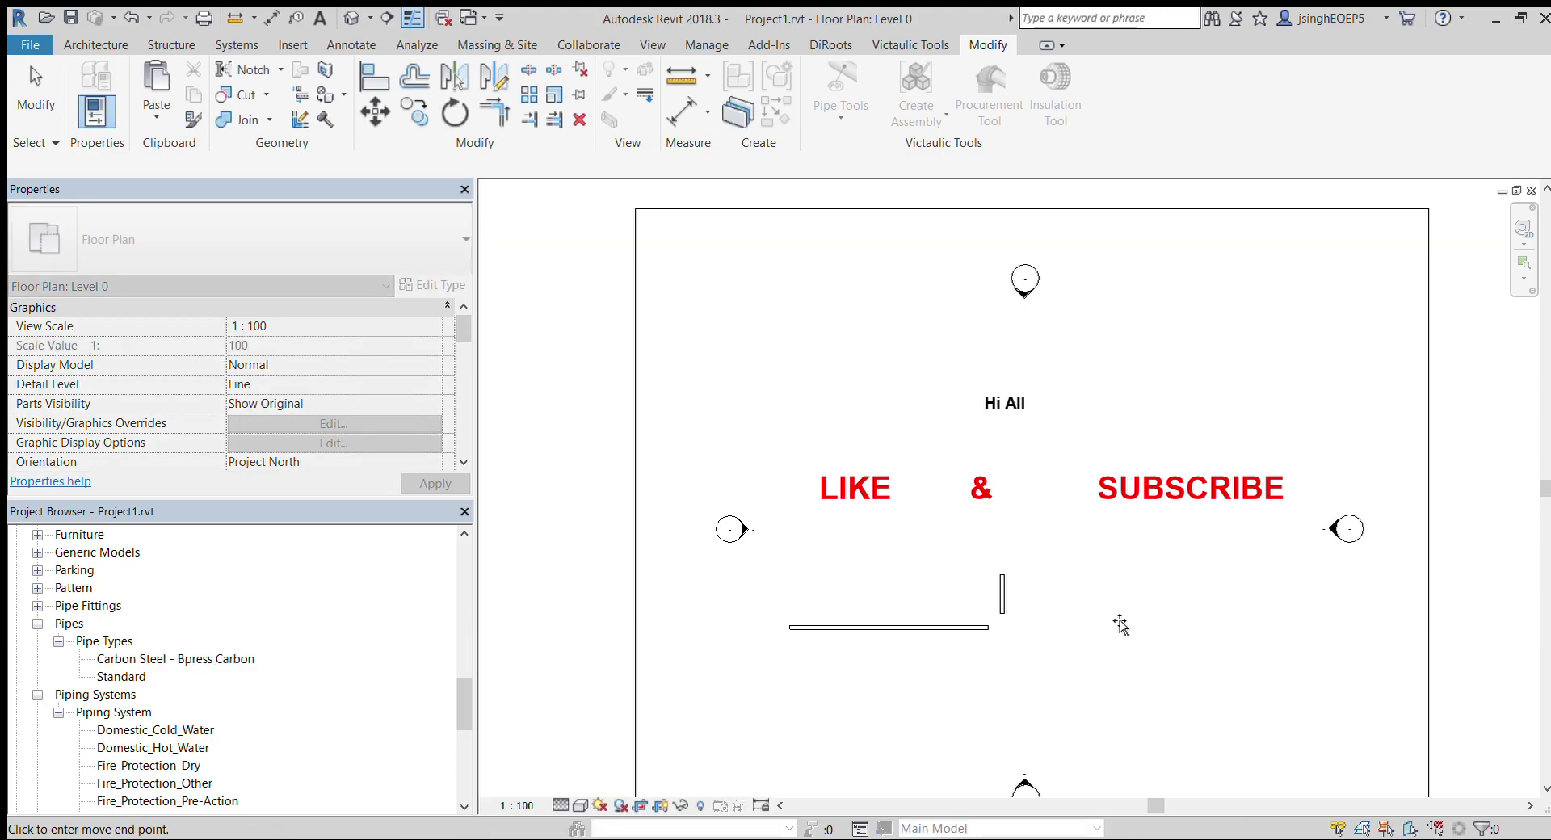
scroll(1064, 589, down, 3)
click(1063, 589)
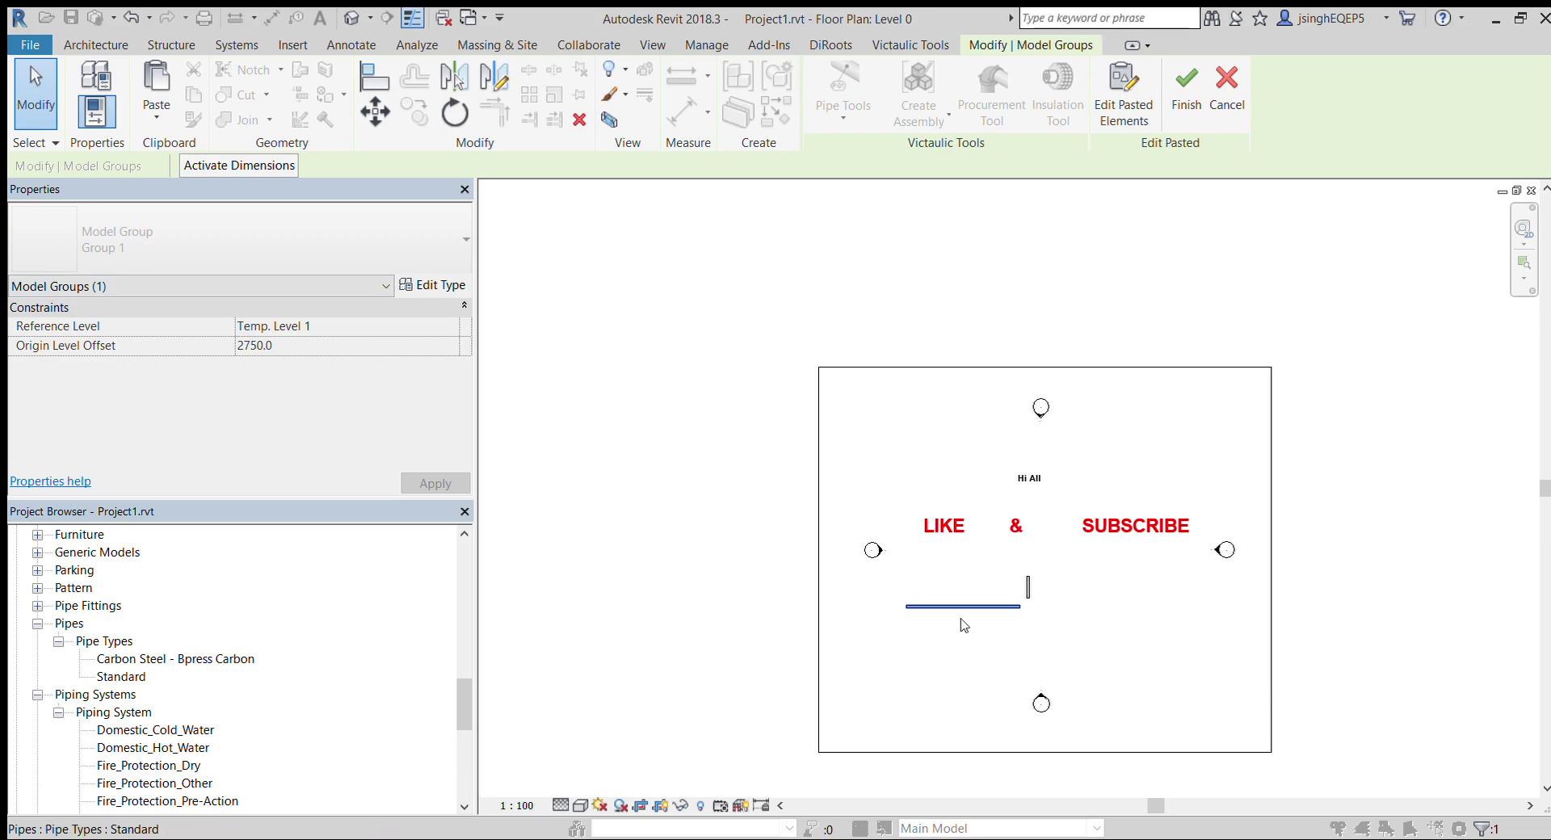
click(1156, 643)
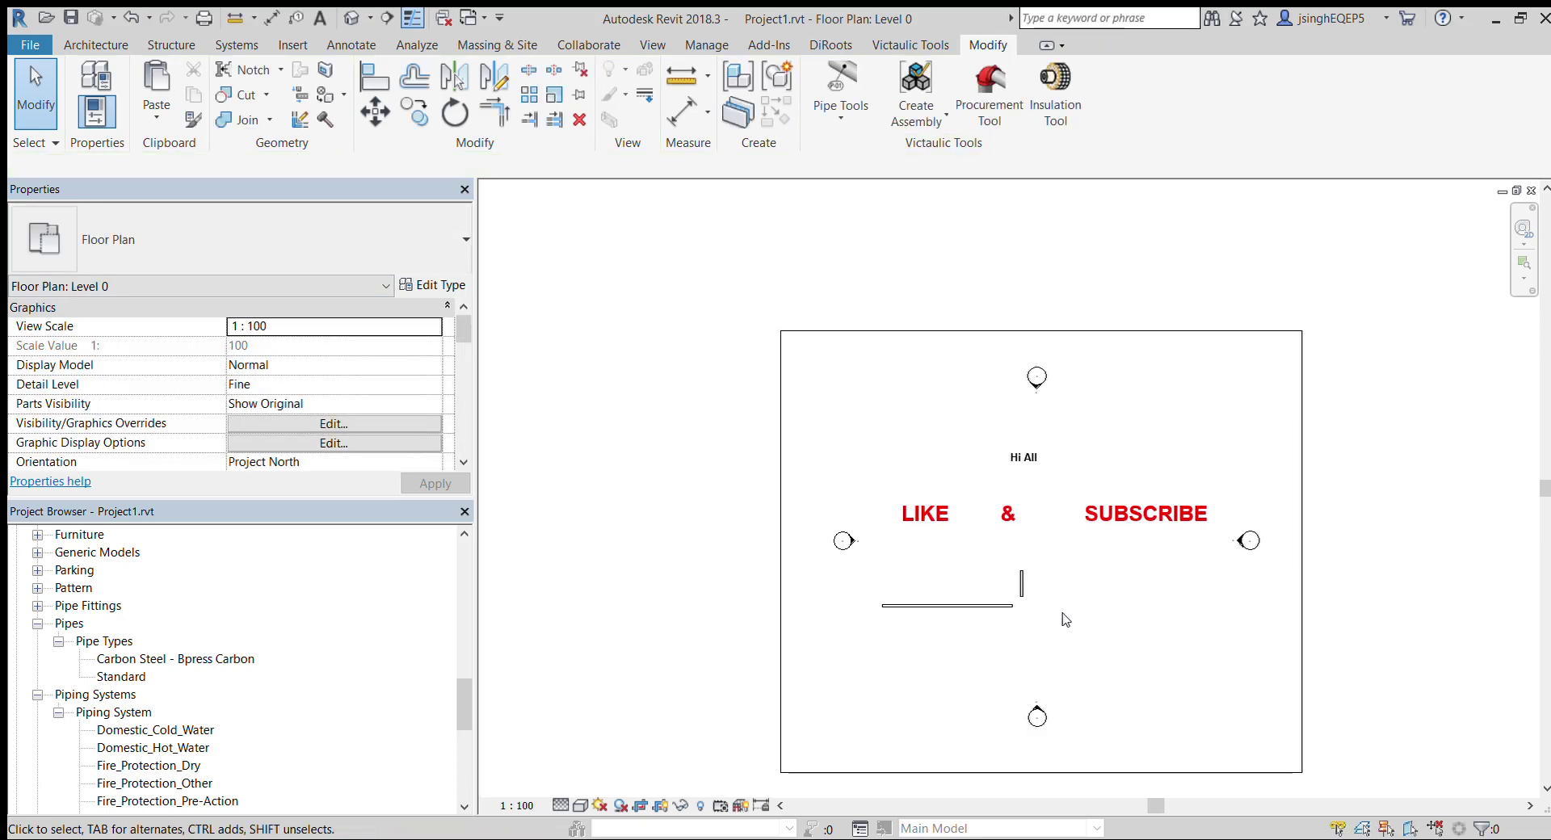
scroll(1066, 622, up, 3)
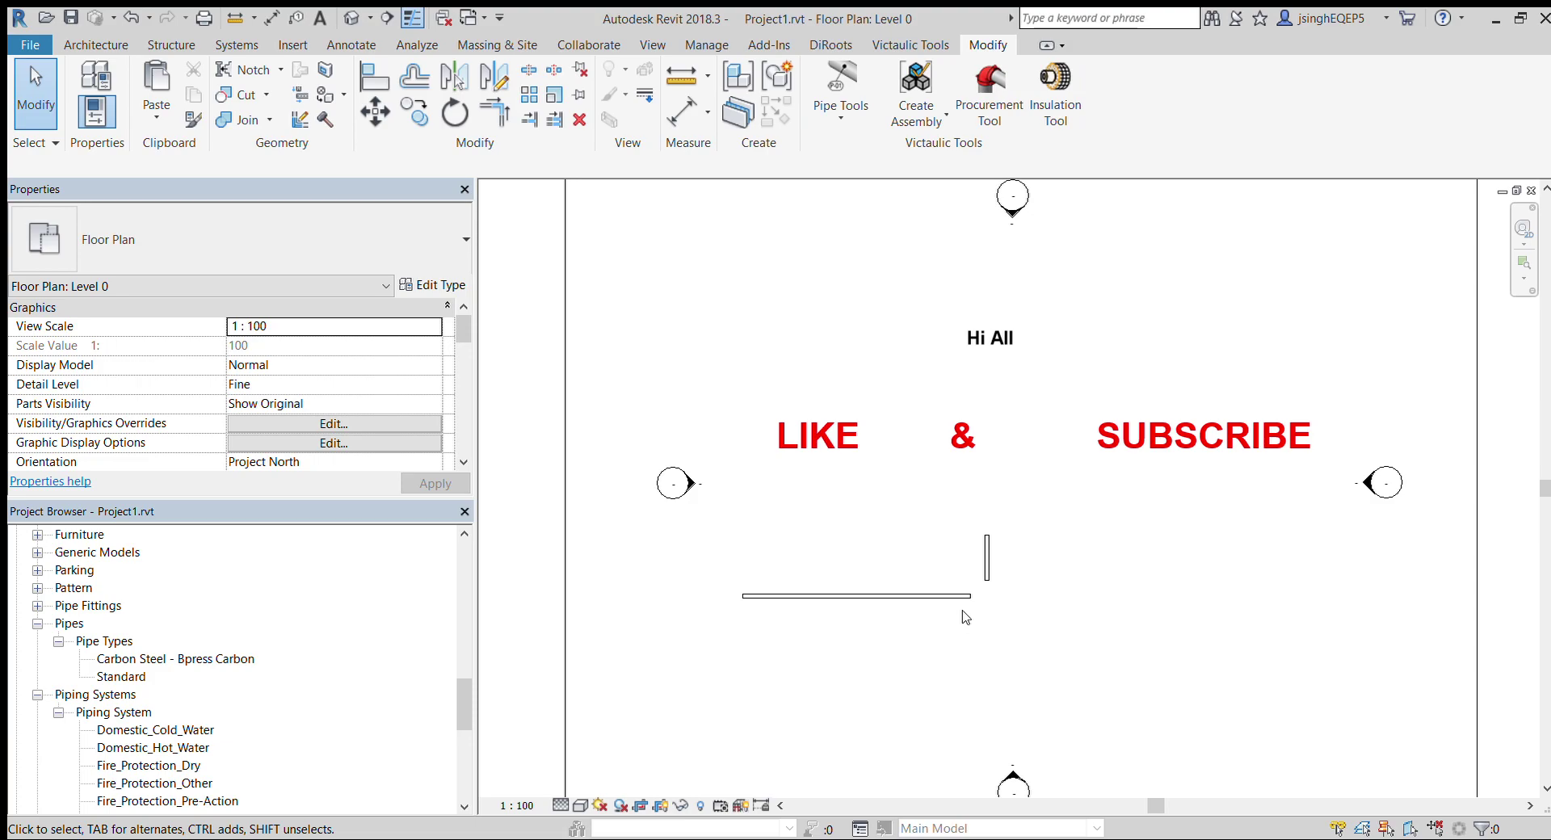
scroll(967, 617, up, 2)
Step: Draw a 108 mm Carbon Steel - Bpress Carbon pipe run, vertical then horizontal, joined by an elbow
key(p)
key(i)
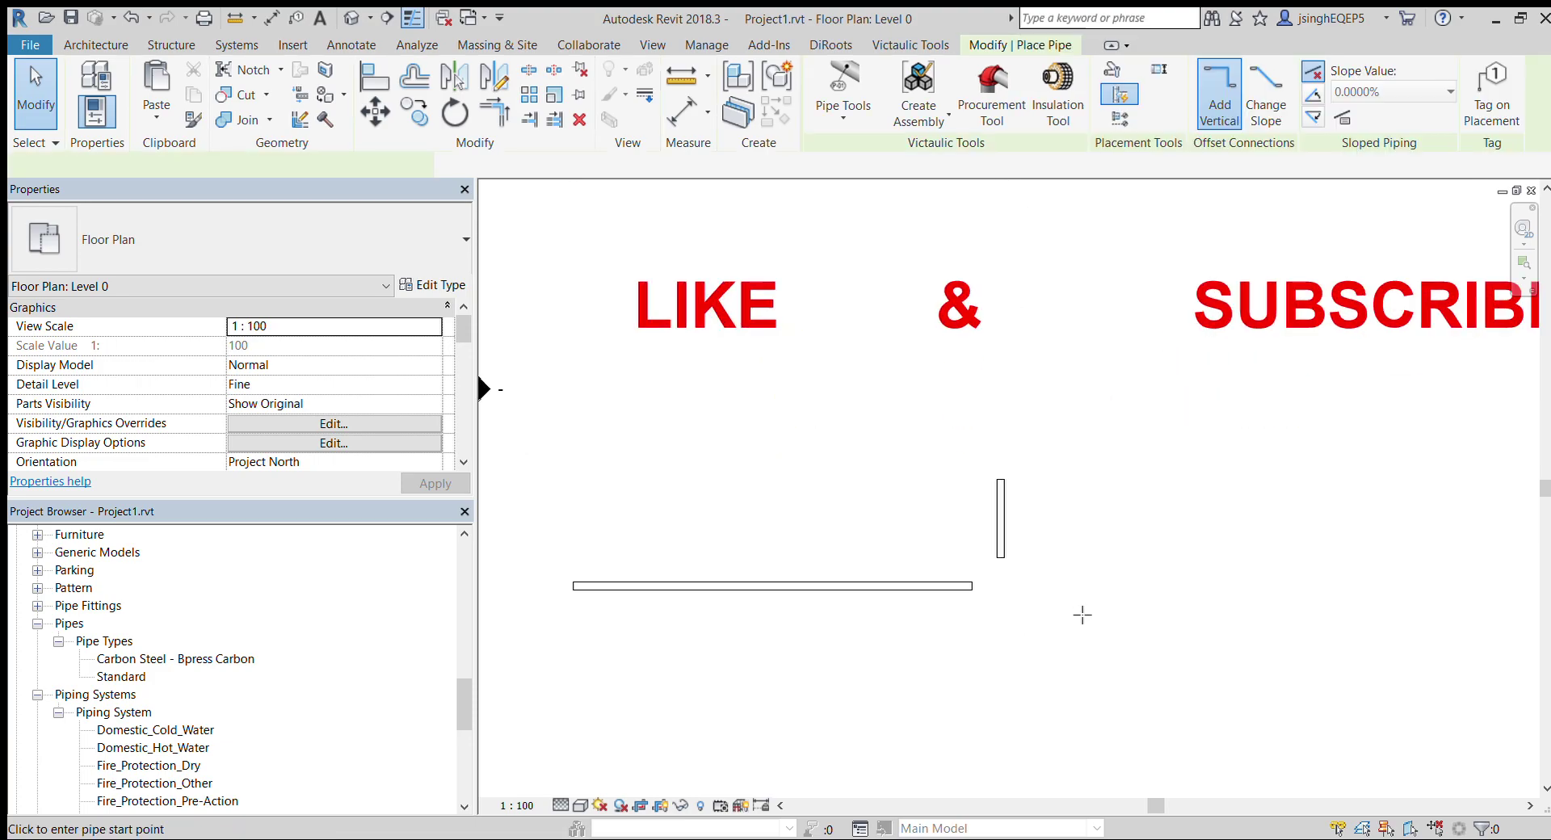
click(1081, 604)
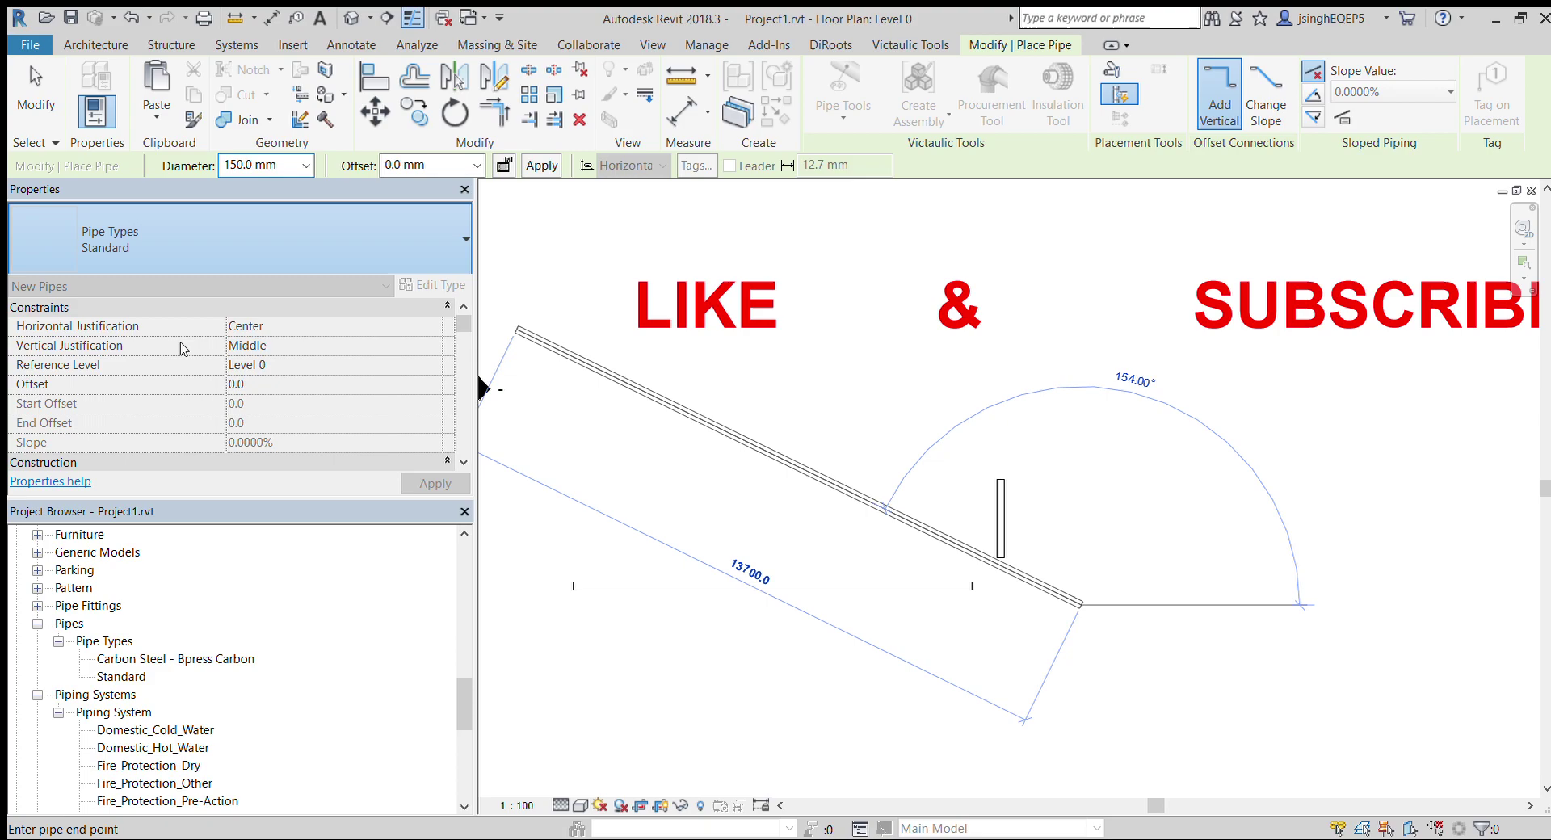
click(185, 349)
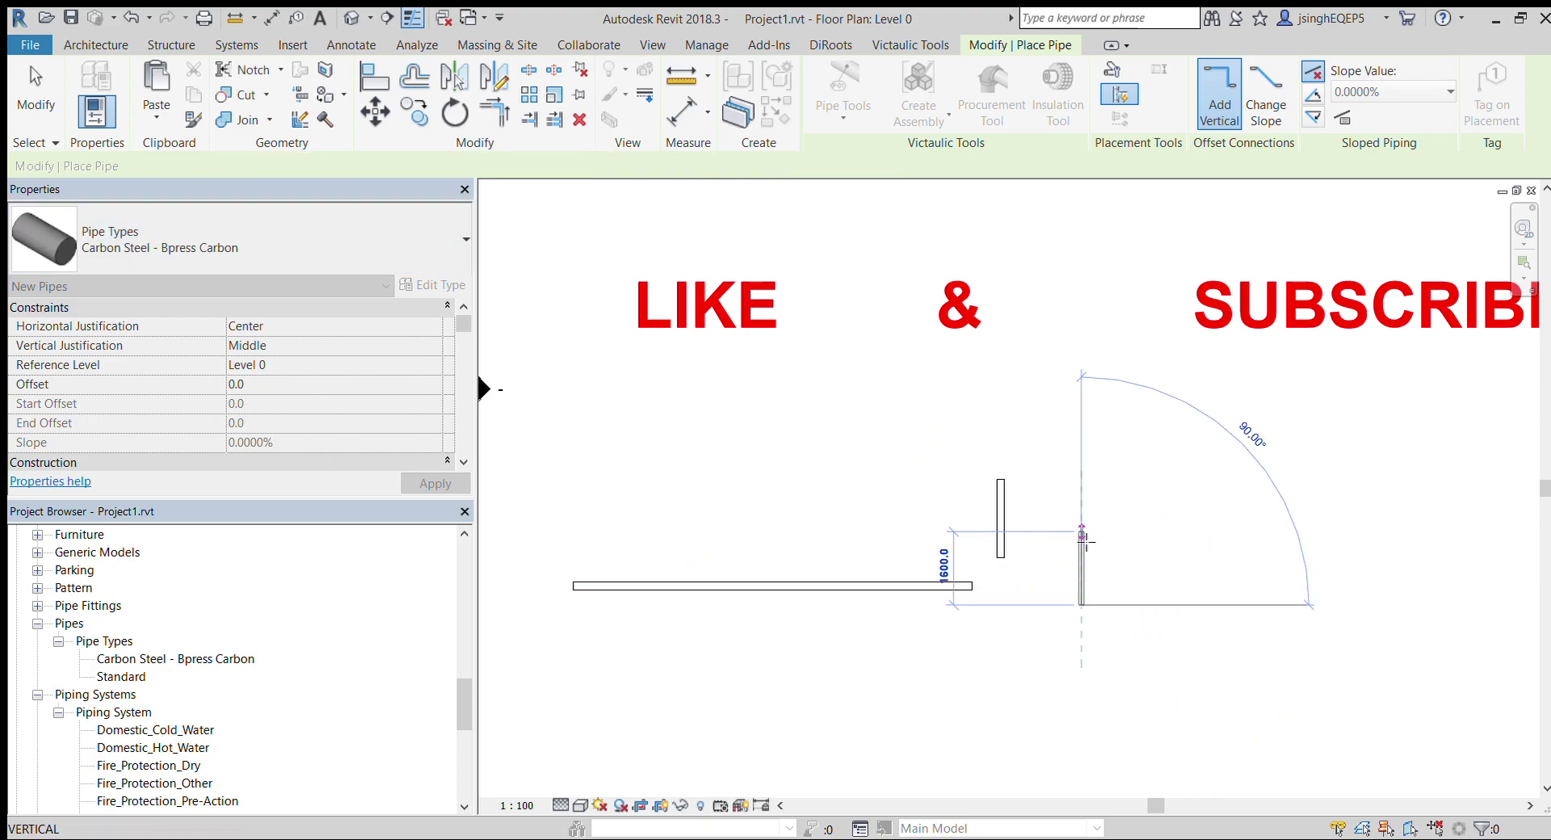
click(1081, 529)
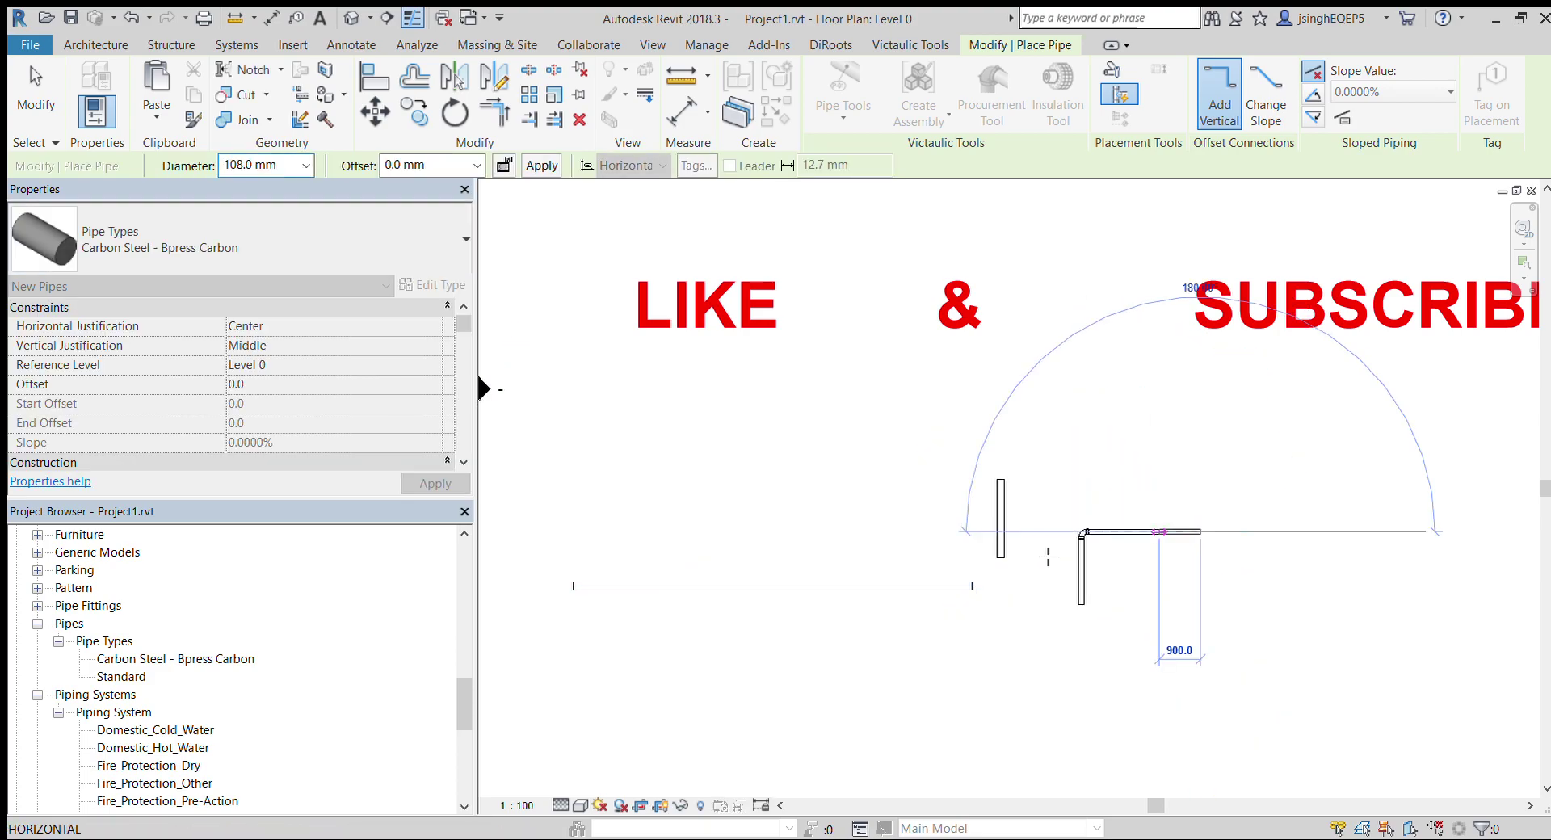
scroll(1043, 548, up, 3)
scroll(1127, 517, up, 1)
scroll(1123, 566, down, 4)
key(Escape)
key(Escape)
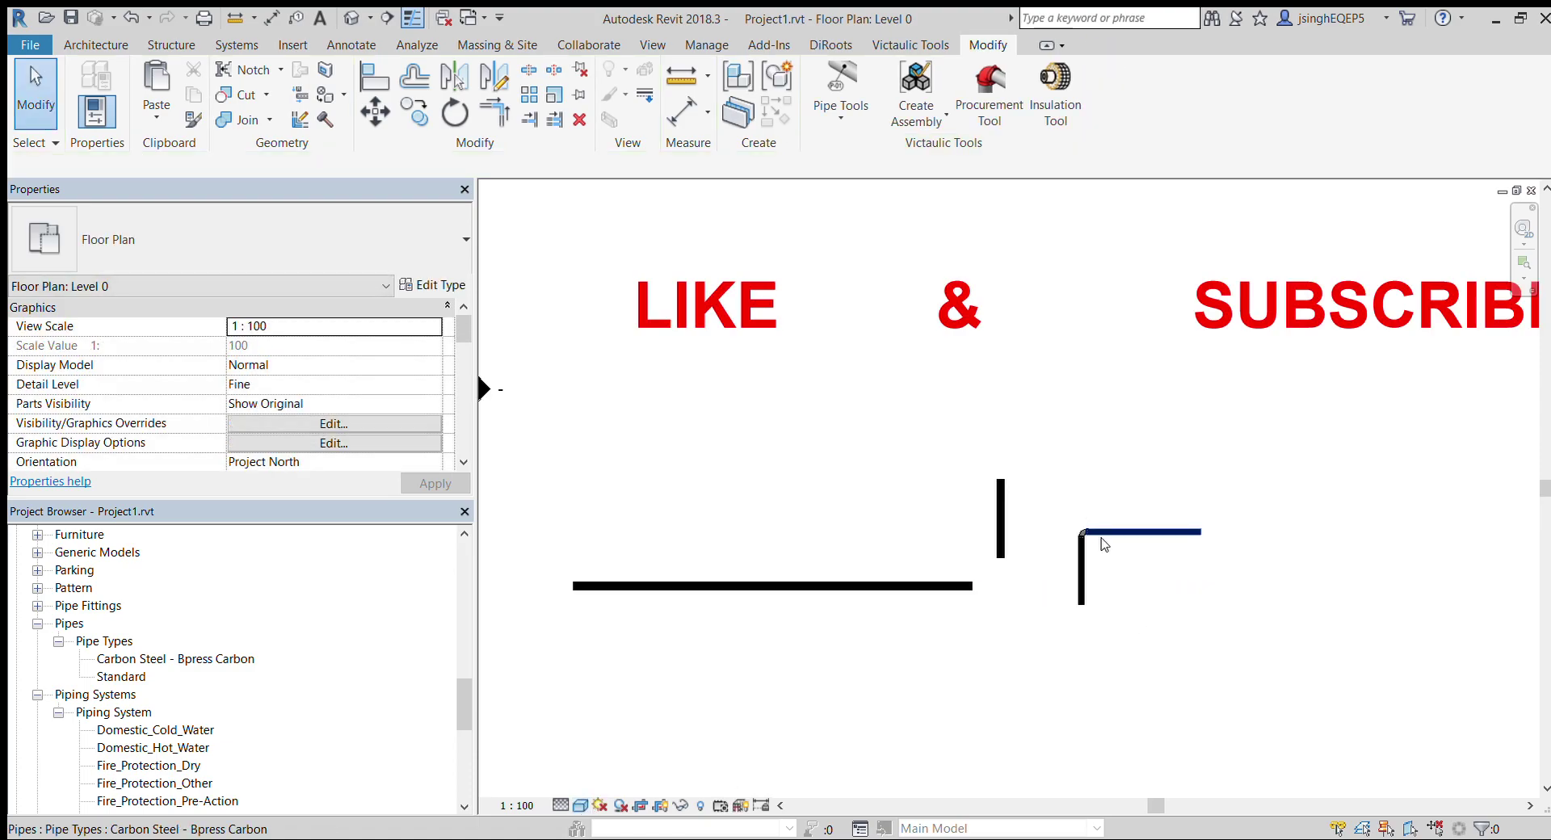
scroll(1099, 540, up, 4)
Step: Review the elbow's type: PipeFitting_Carbon_IBP_ConexBpress_90DegreeBend_P5002 108mm
click(978, 517)
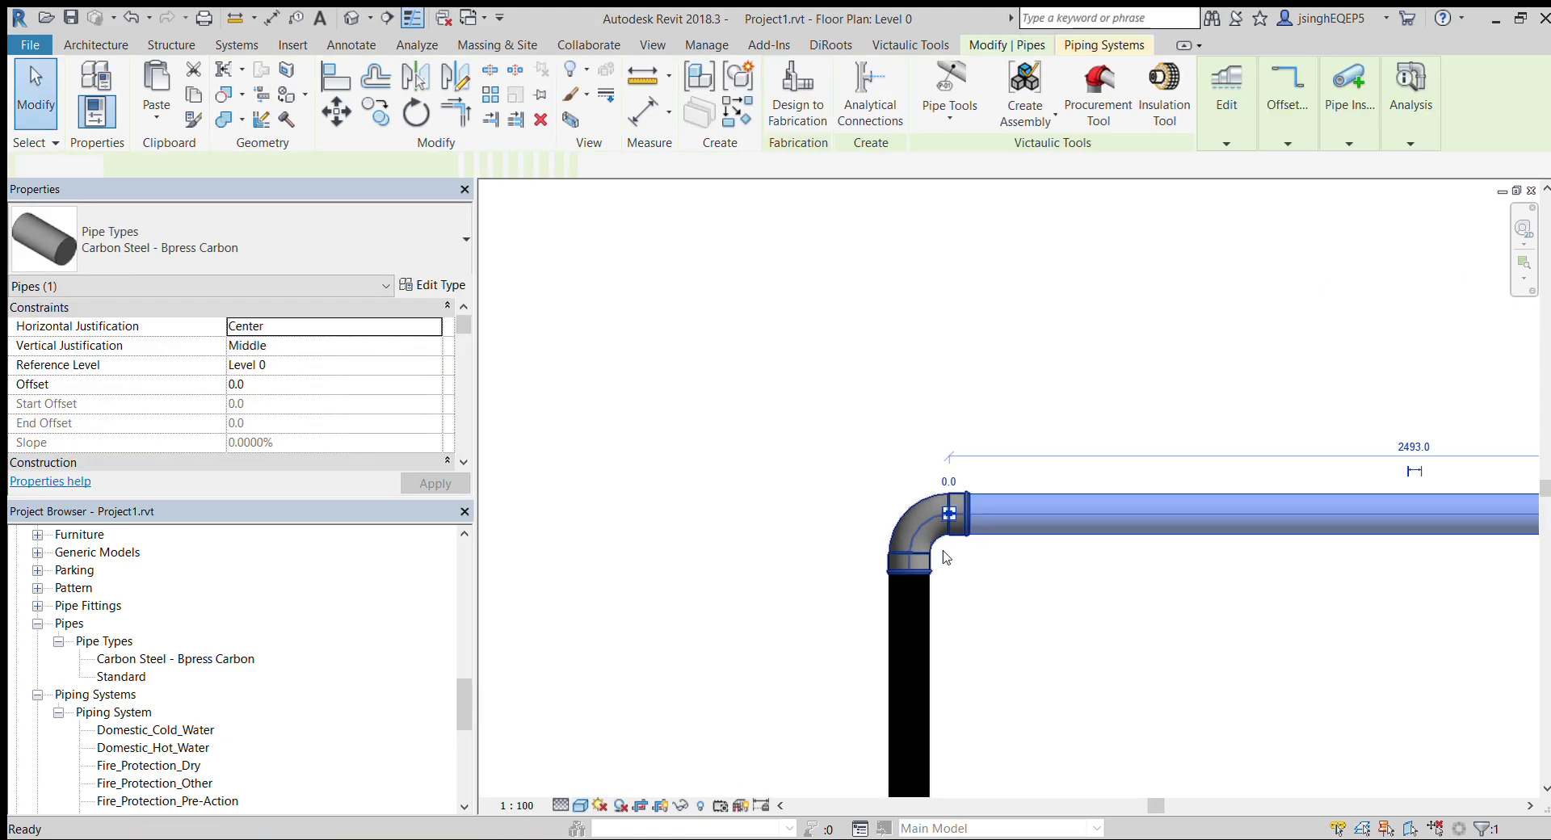
key(Escape)
click(1010, 604)
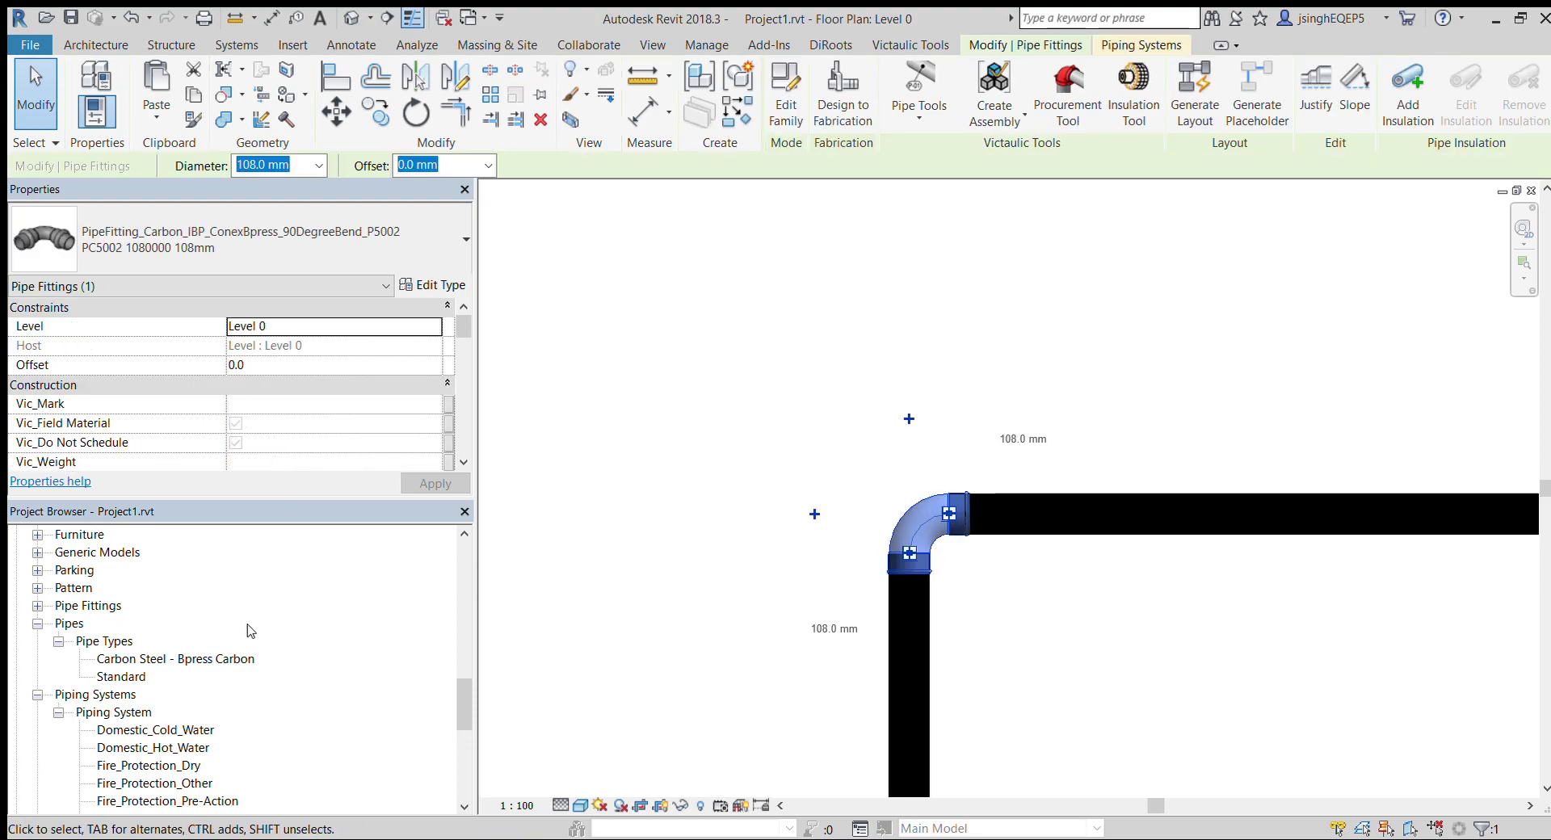
click(433, 285)
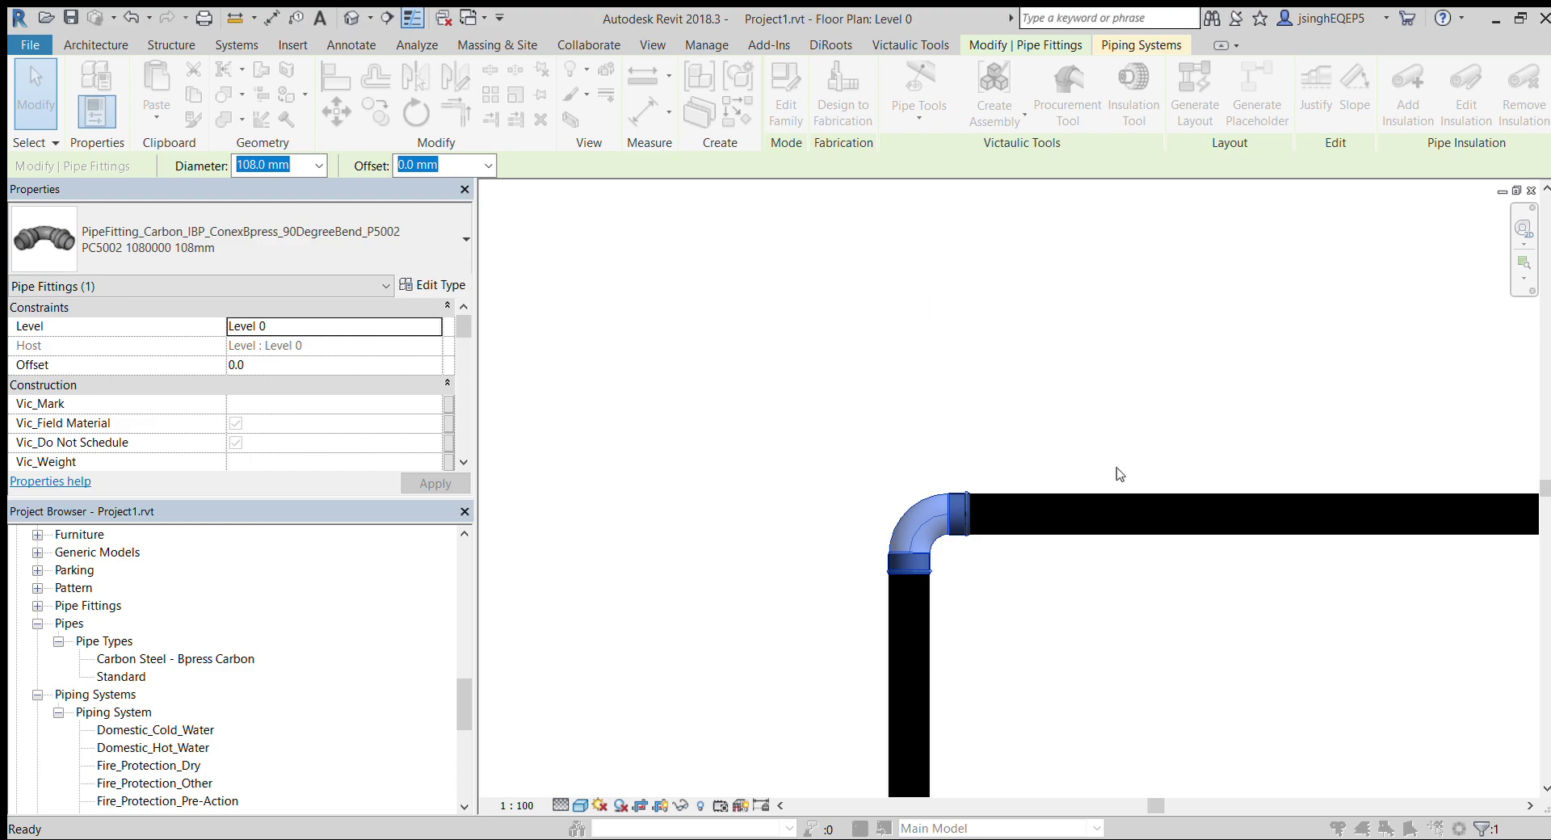
click(1050, 484)
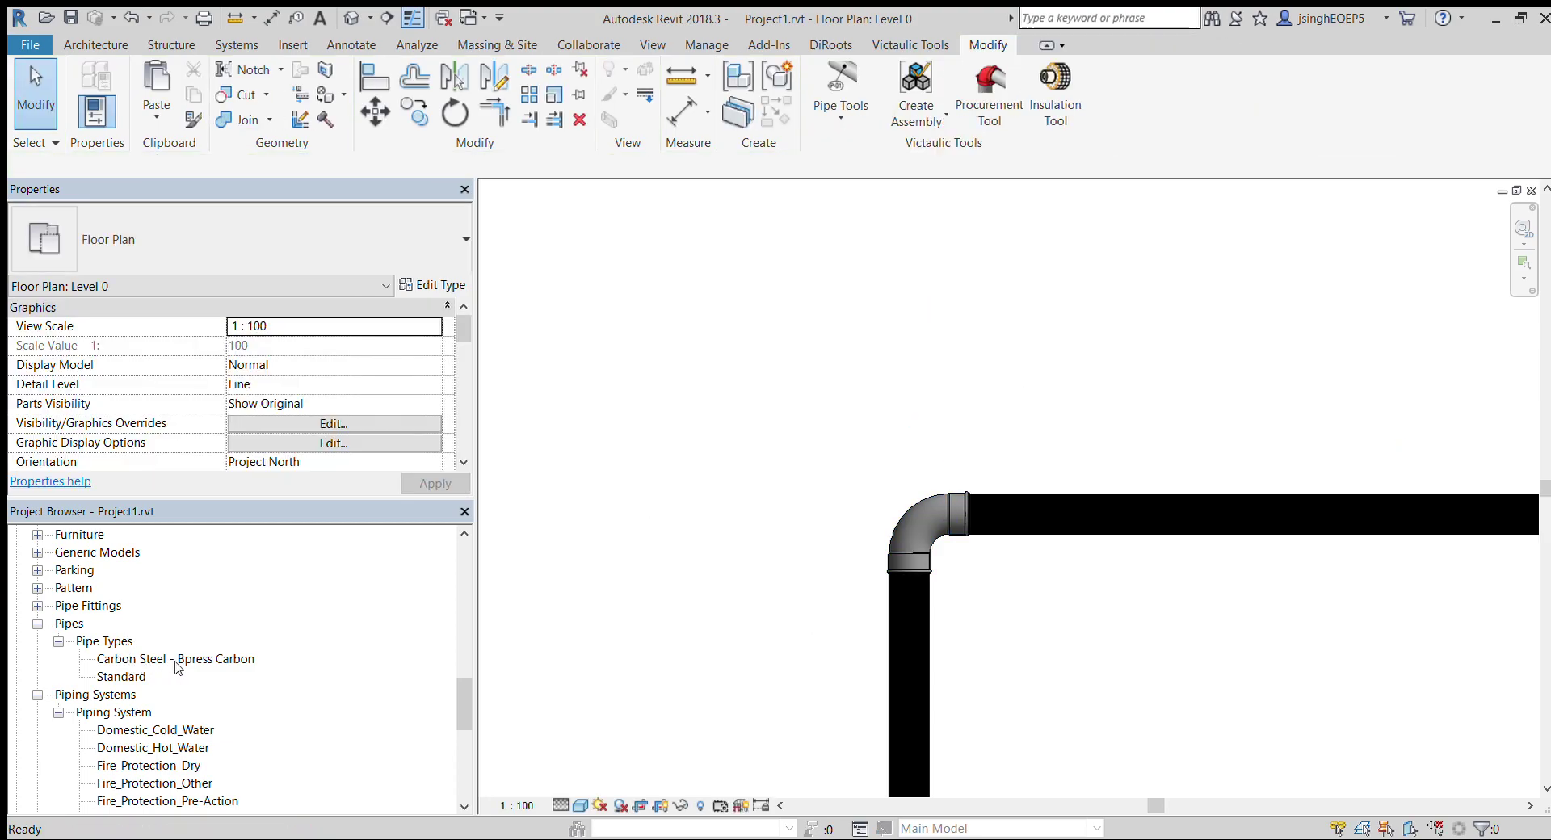
Step: Find Carbon Steel - Bpress Carbon under Pipe Types and confirm the horizontal pipe uses it at 108 mm
scroll(177, 667, down, 2)
scroll(177, 667, down, 1)
scroll(177, 668, up, 1)
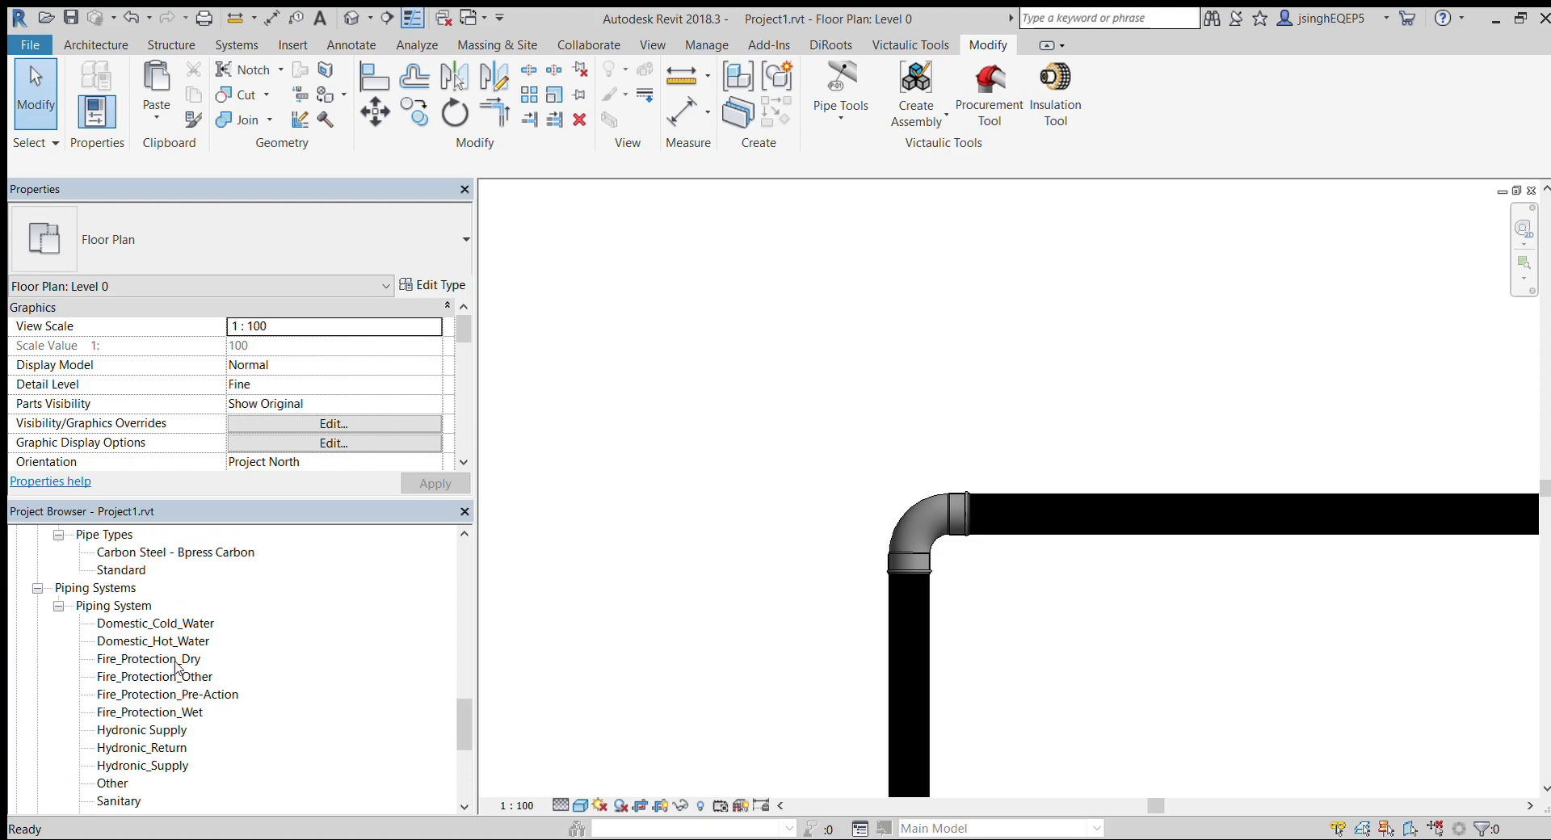
scroll(177, 667, up, 1)
click(168, 589)
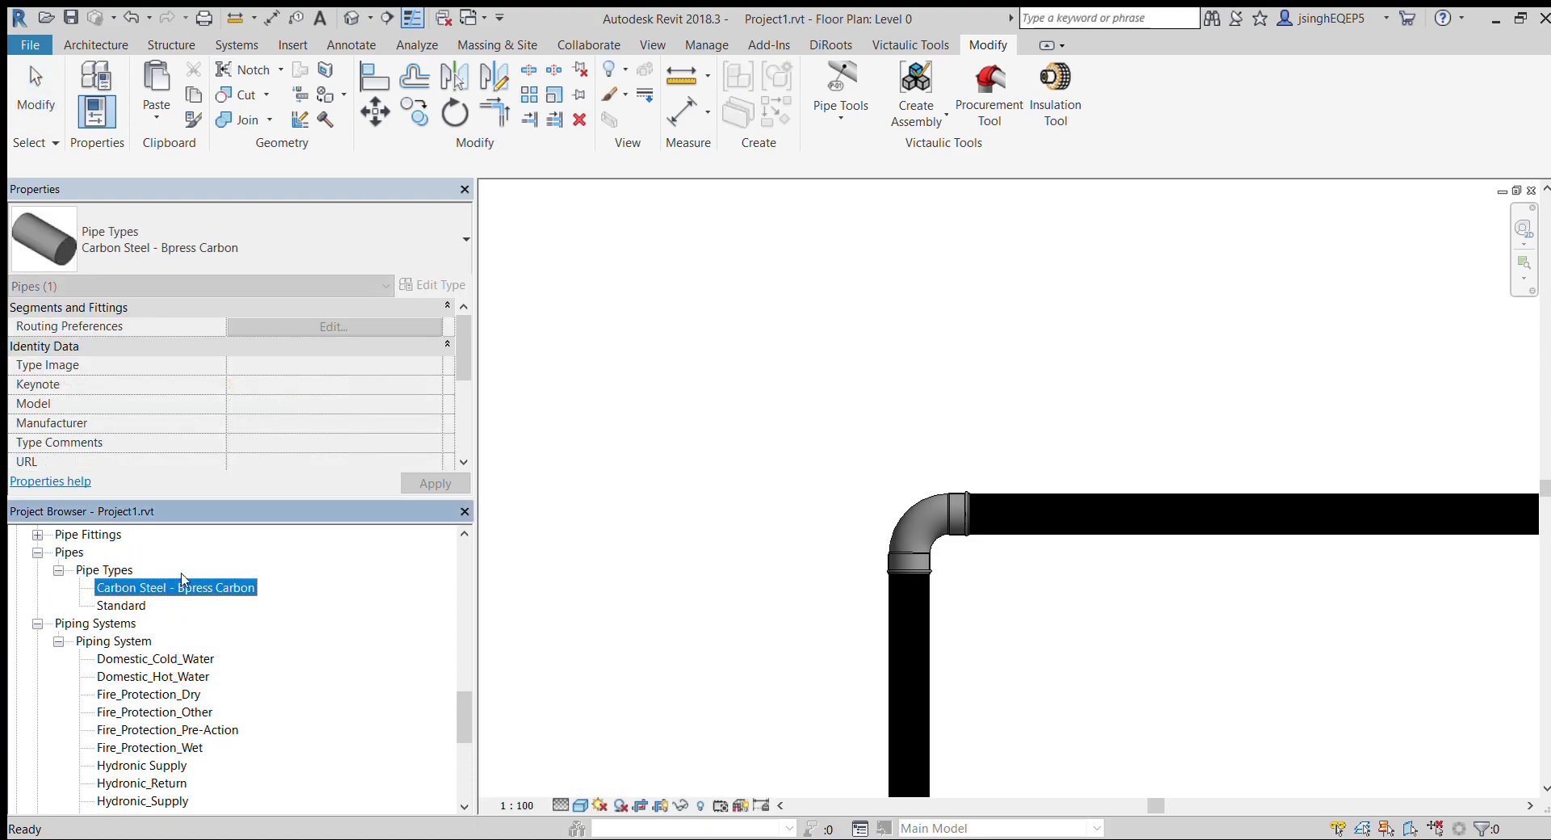
key(ctrl+c)
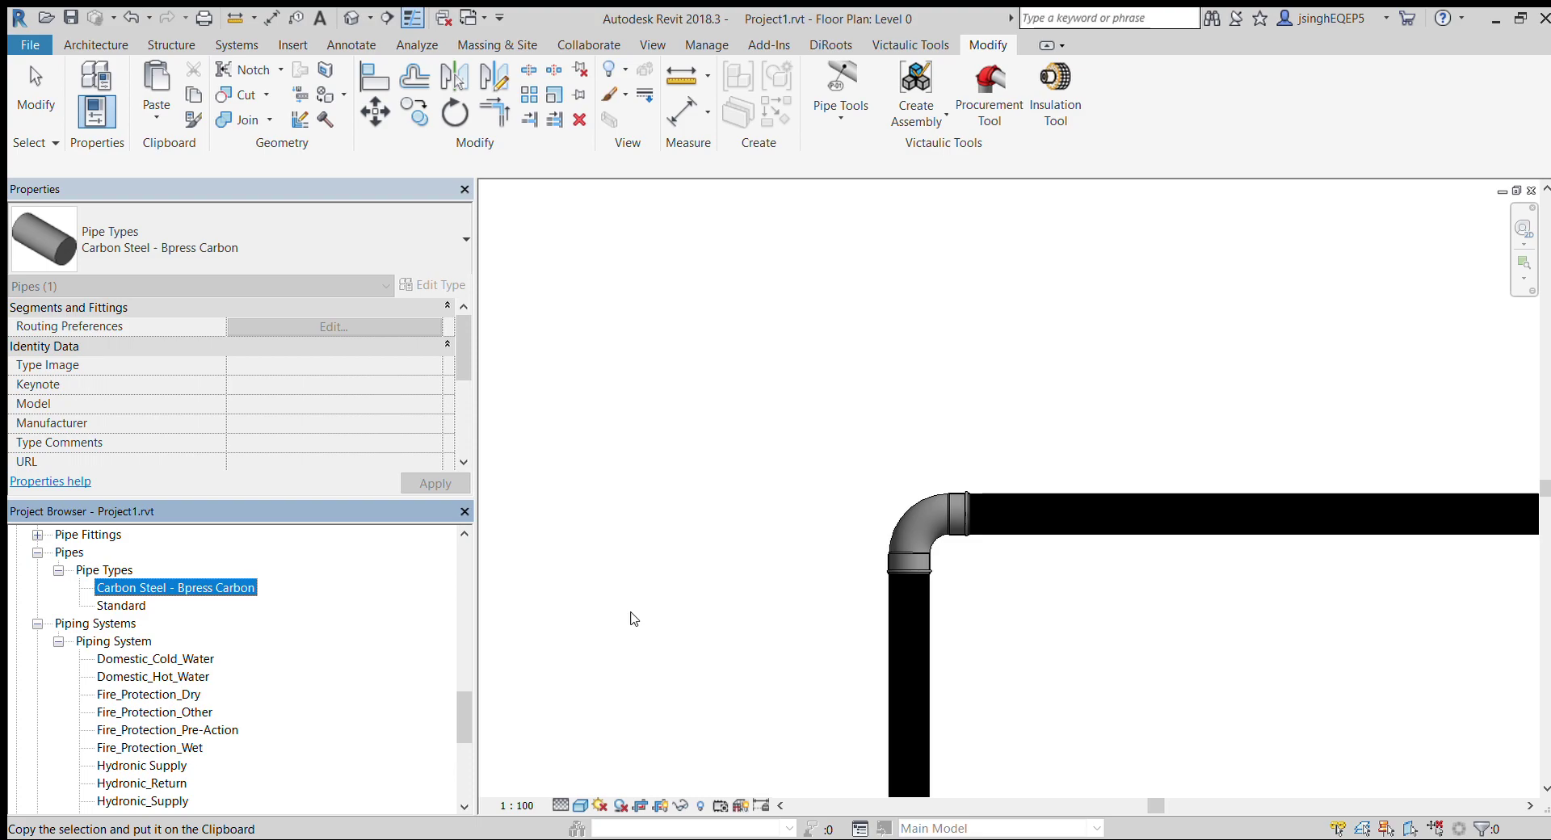
click(634, 619)
click(1131, 514)
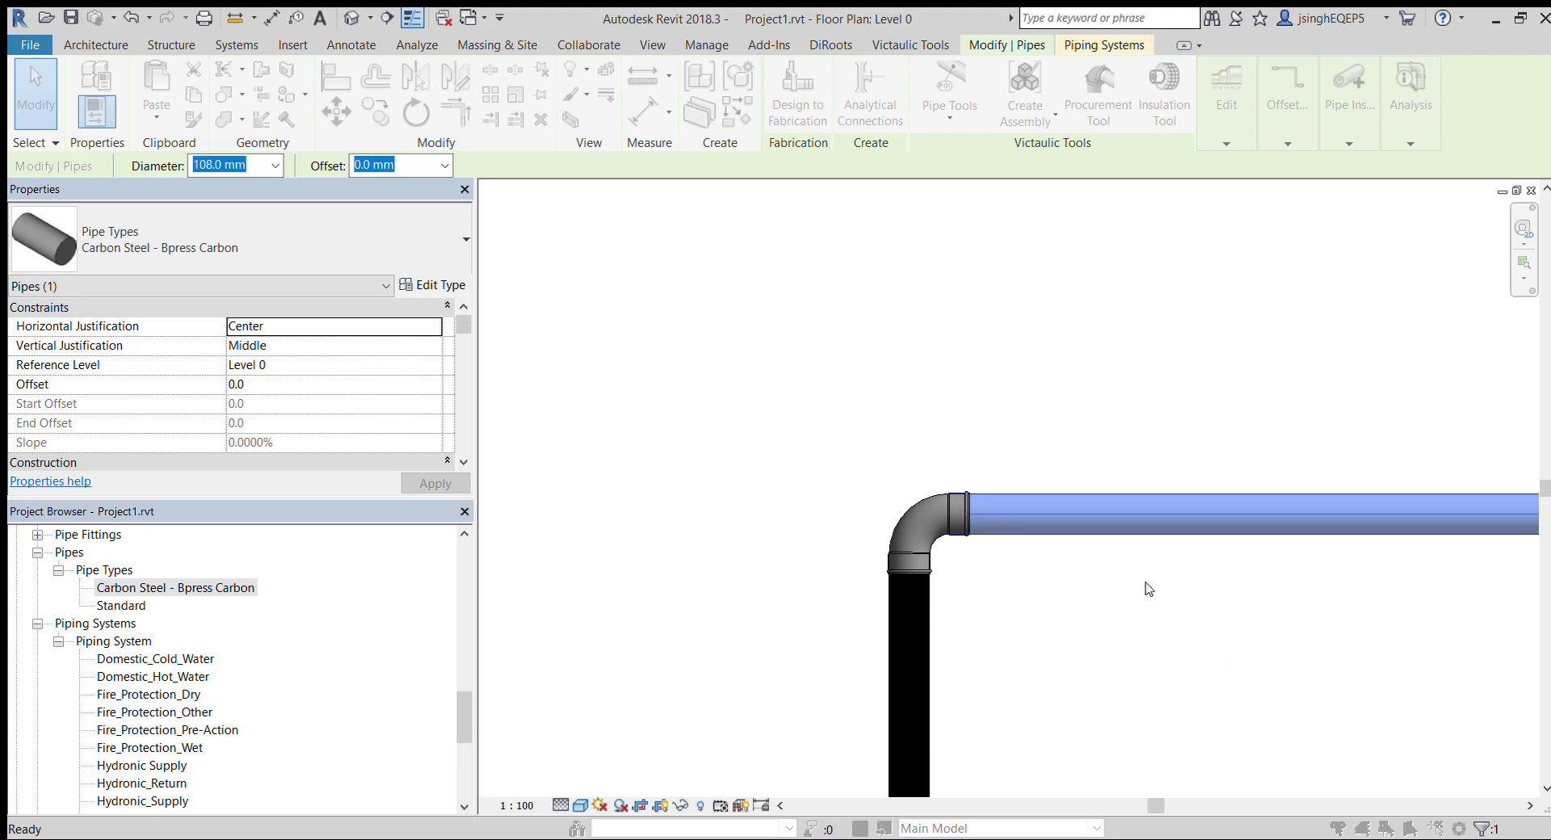
Step: Confirm the vertical pipe is Carbon Steel - Bpress Carbon, 108 mm diameter, 0 mm offset
key(Escape)
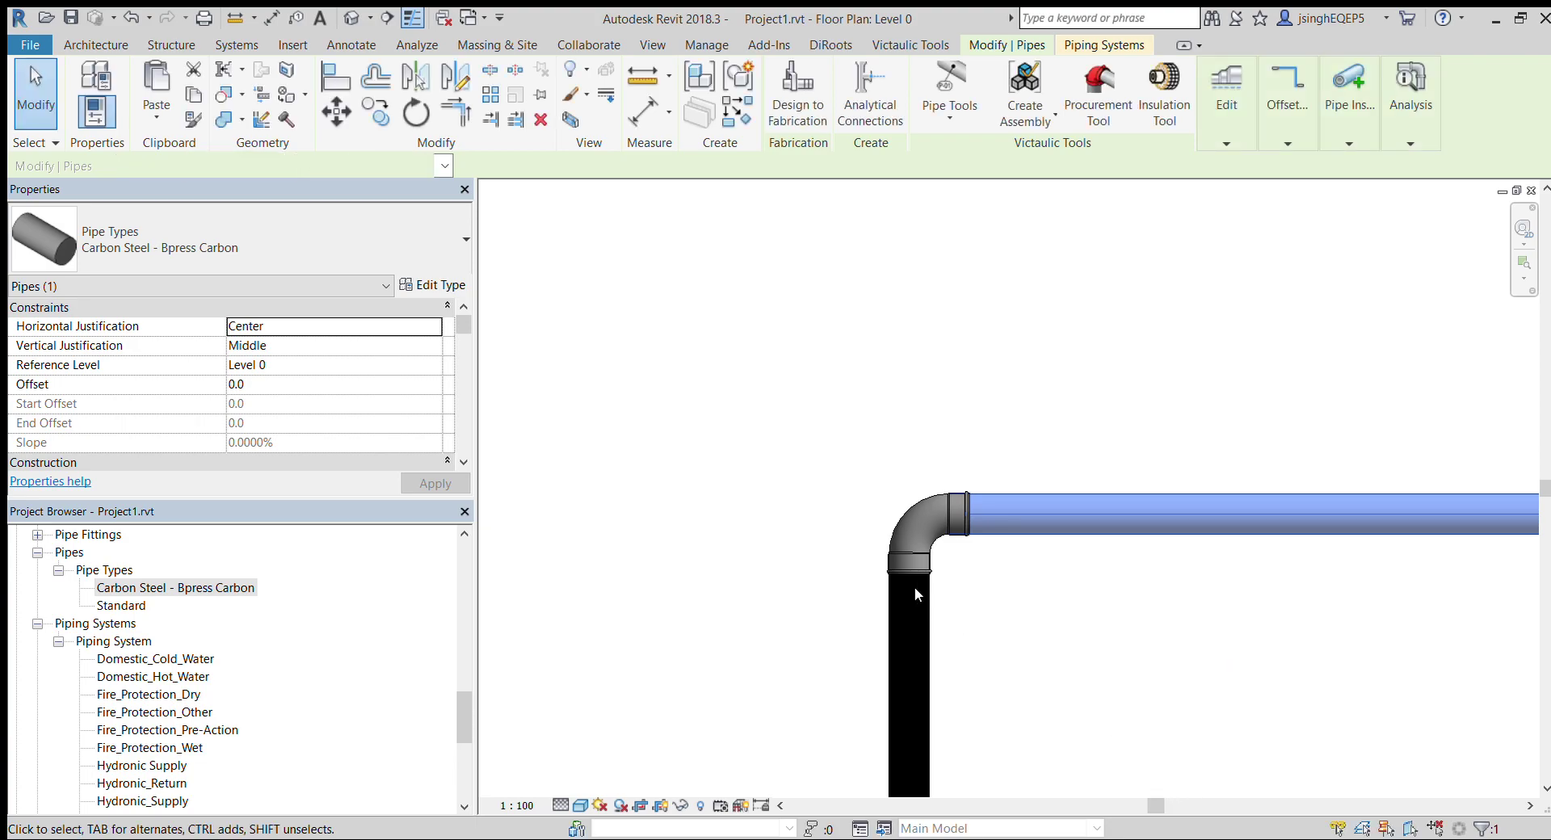
click(915, 587)
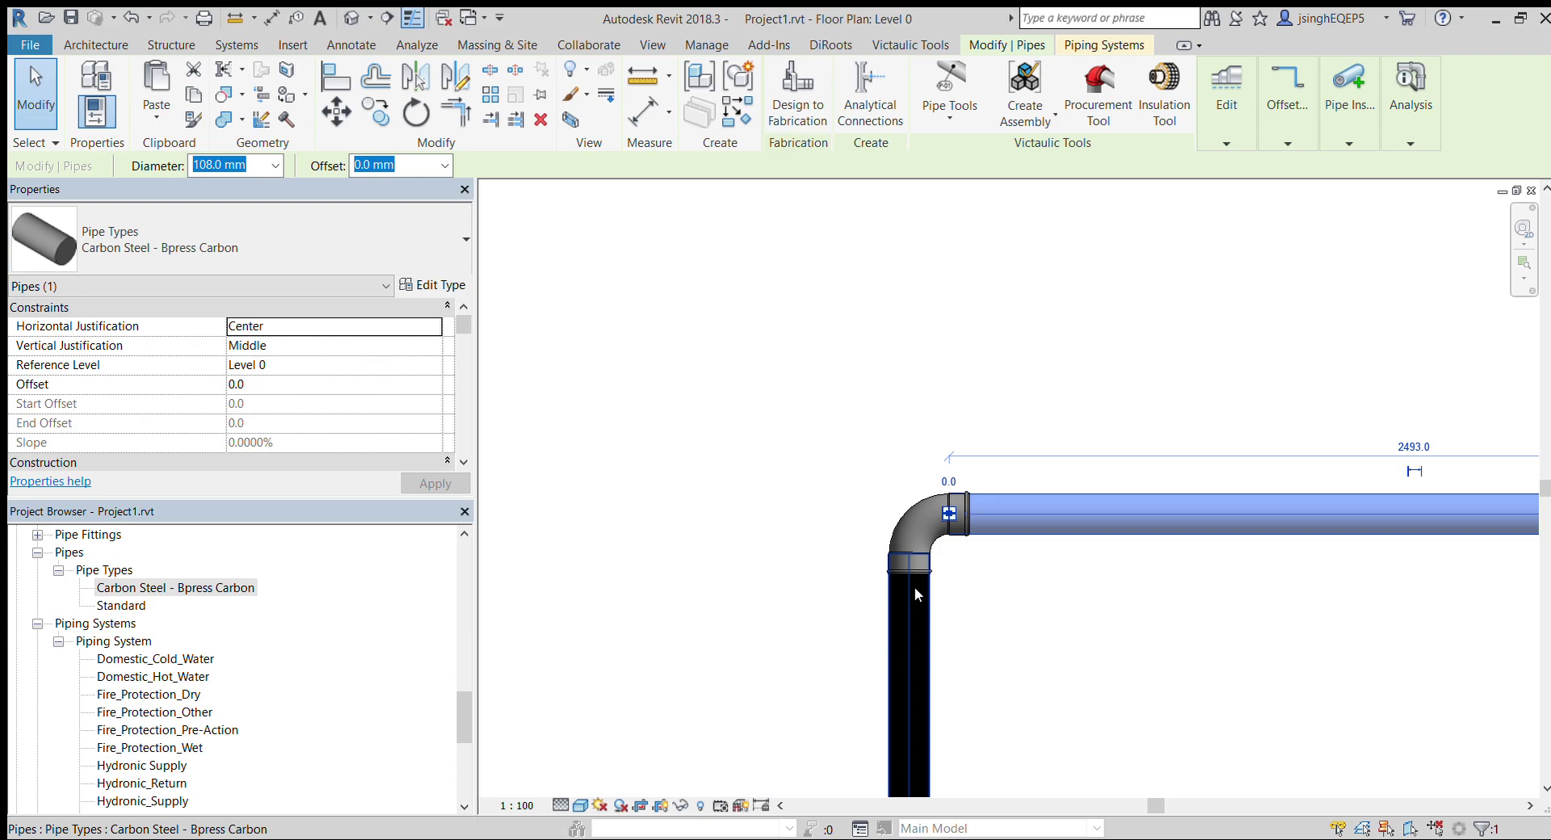
Step: Tile the views to compare Project1's Level 0 plan with the PipeSystem project's 3D pipe view
click(843, 411)
key(t)
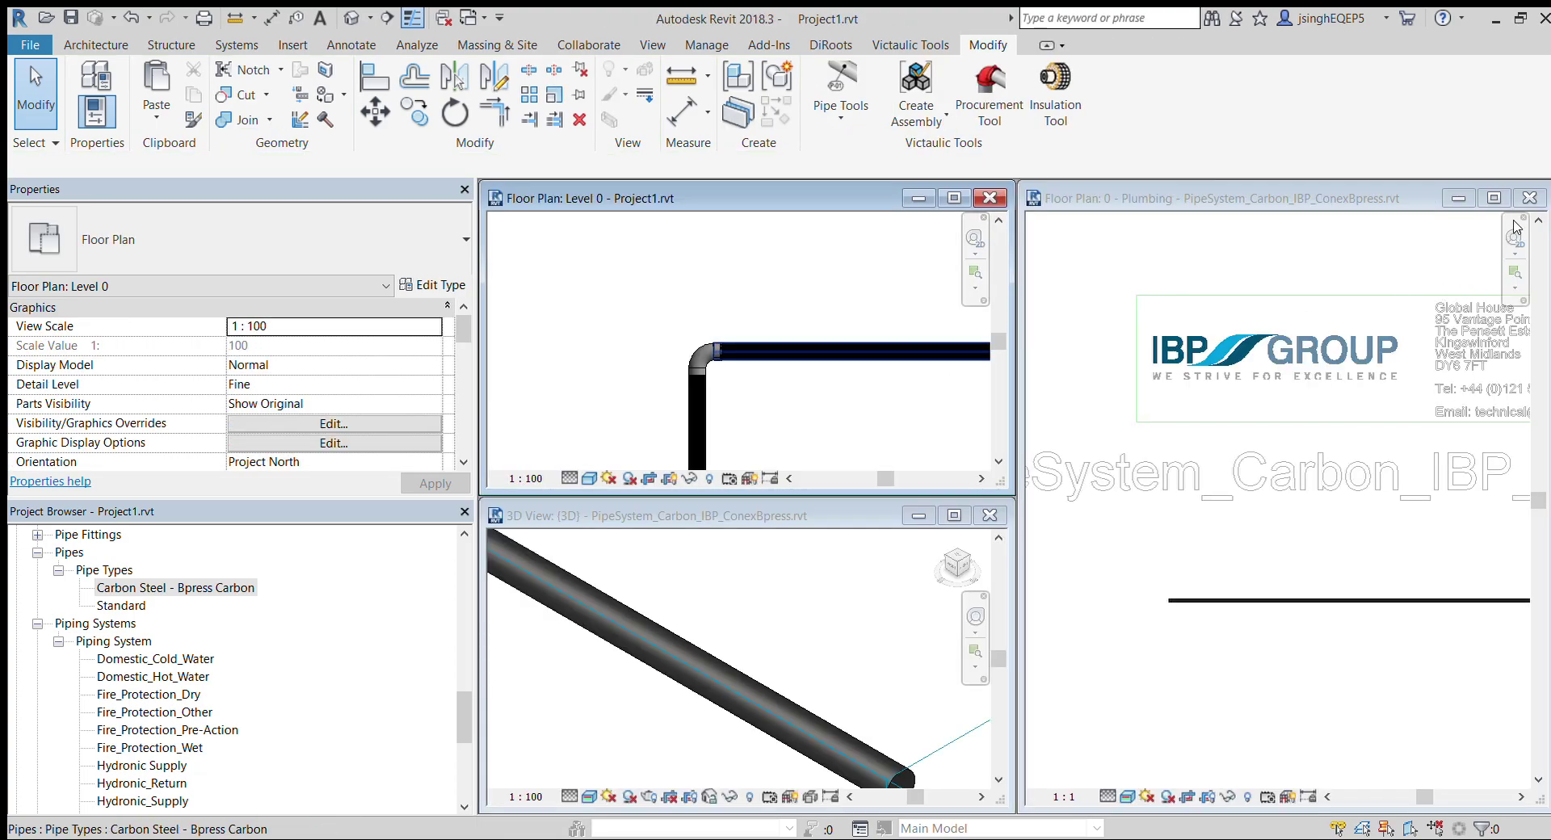
click(1518, 212)
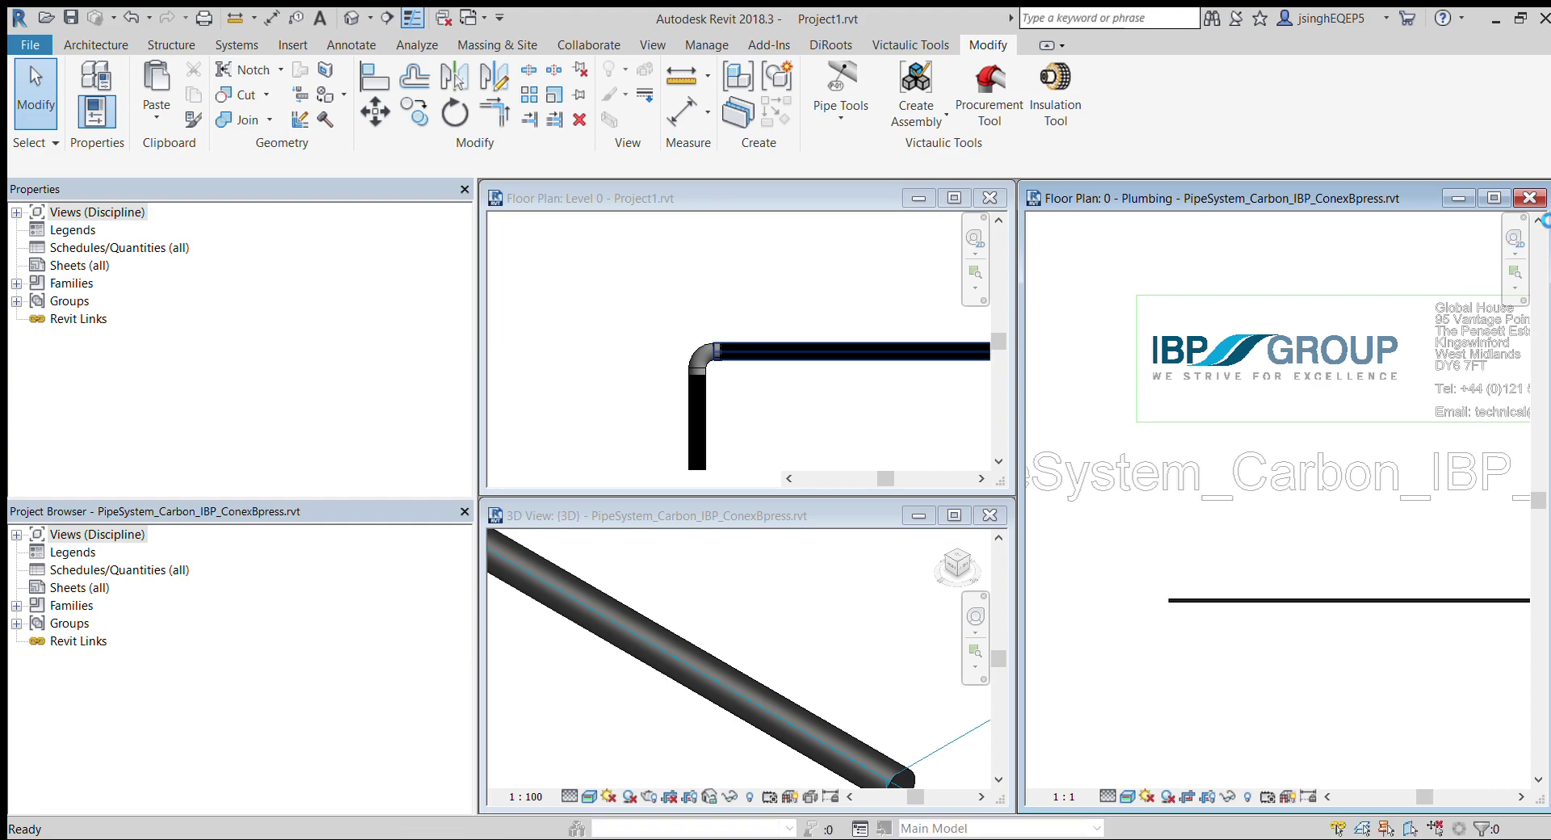
click(1532, 200)
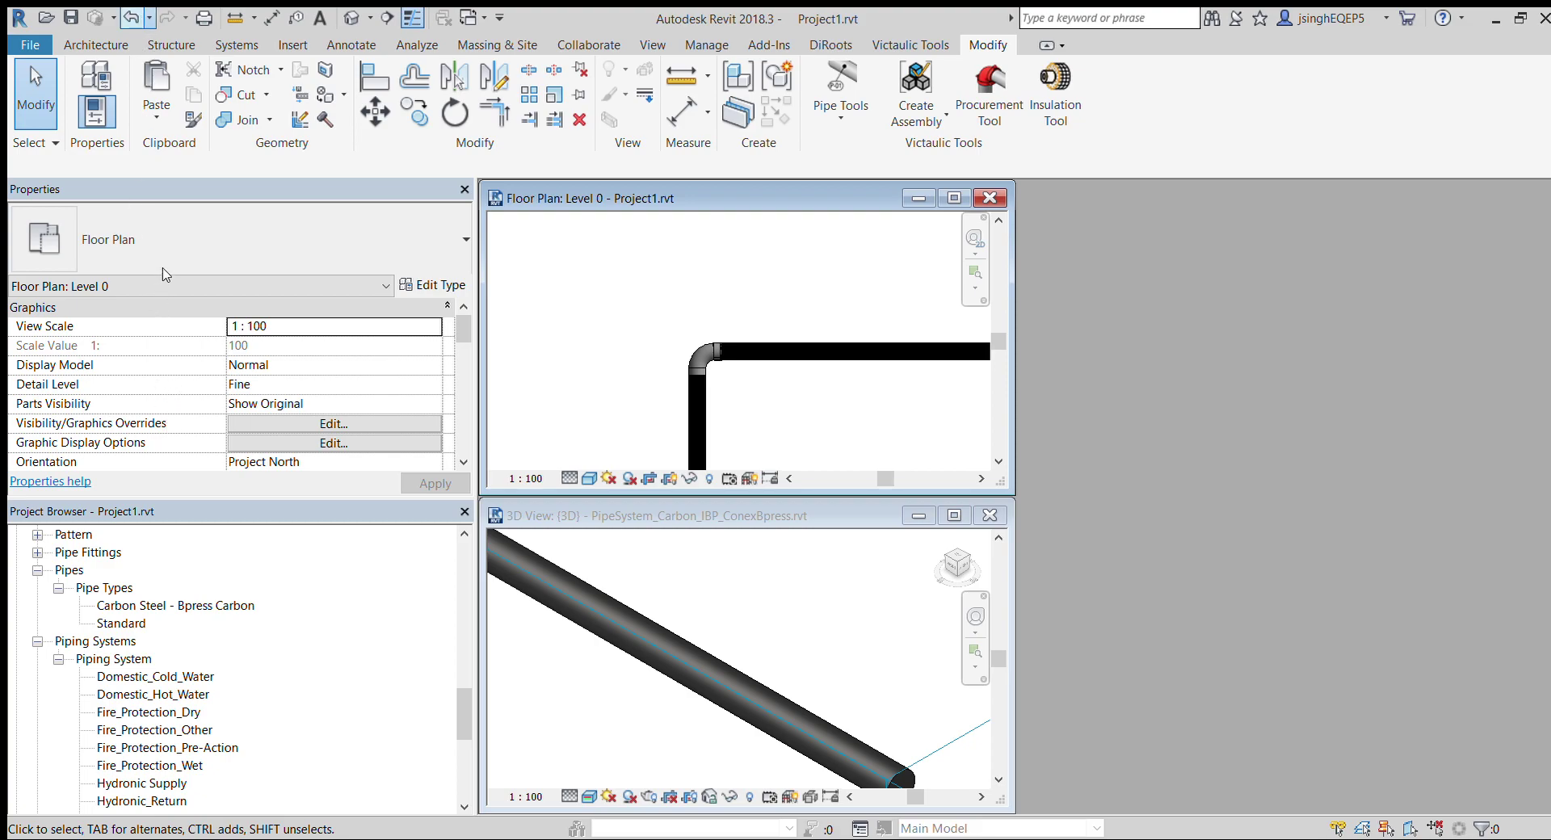
Step: Undo the pipe and its transferred types, then maximize the Level 0 floor plan window
key(ctrl+z)
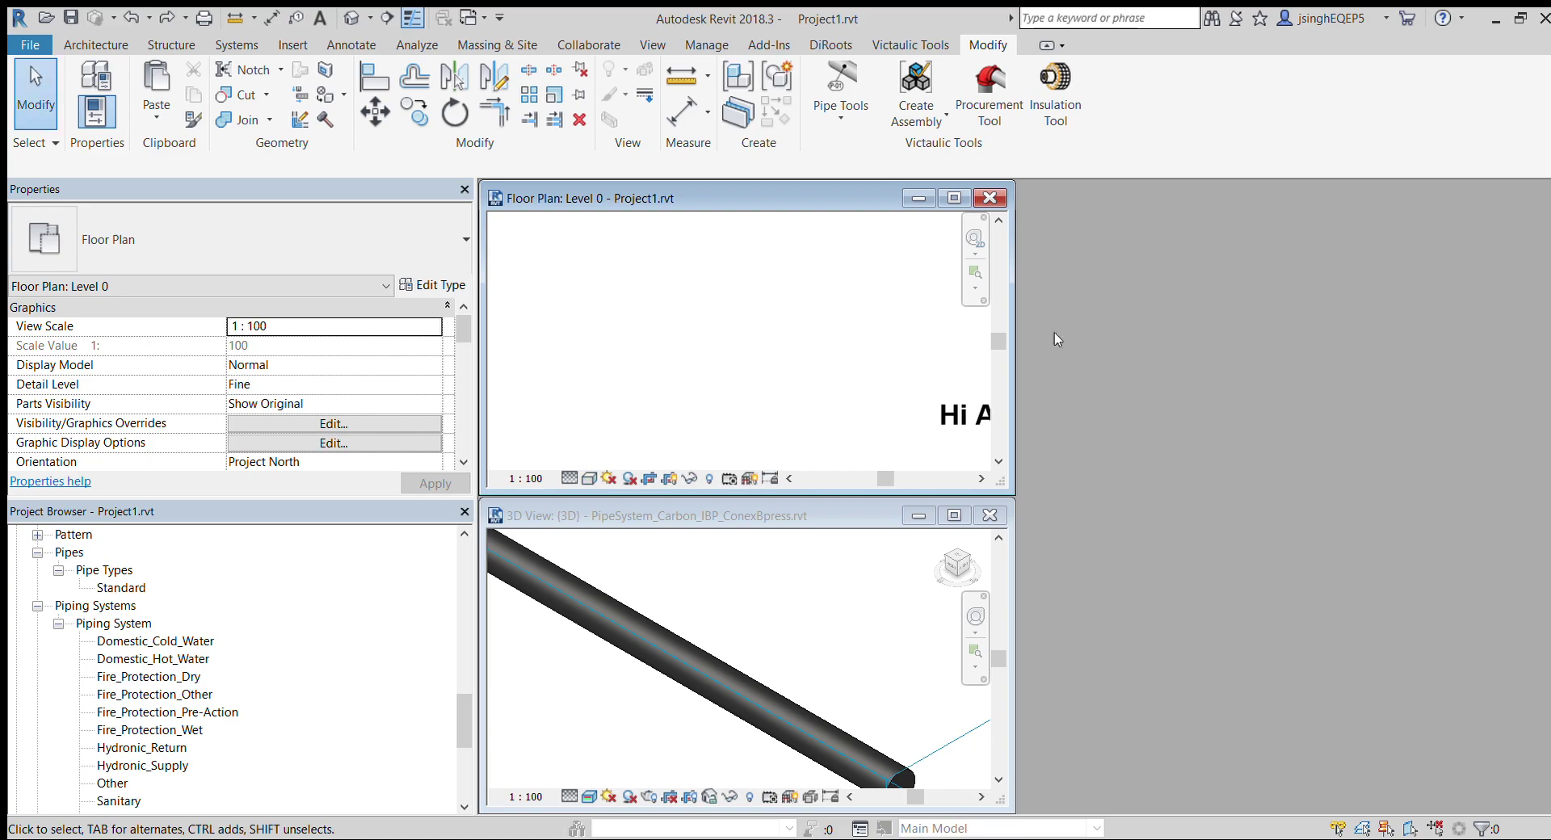
click(954, 198)
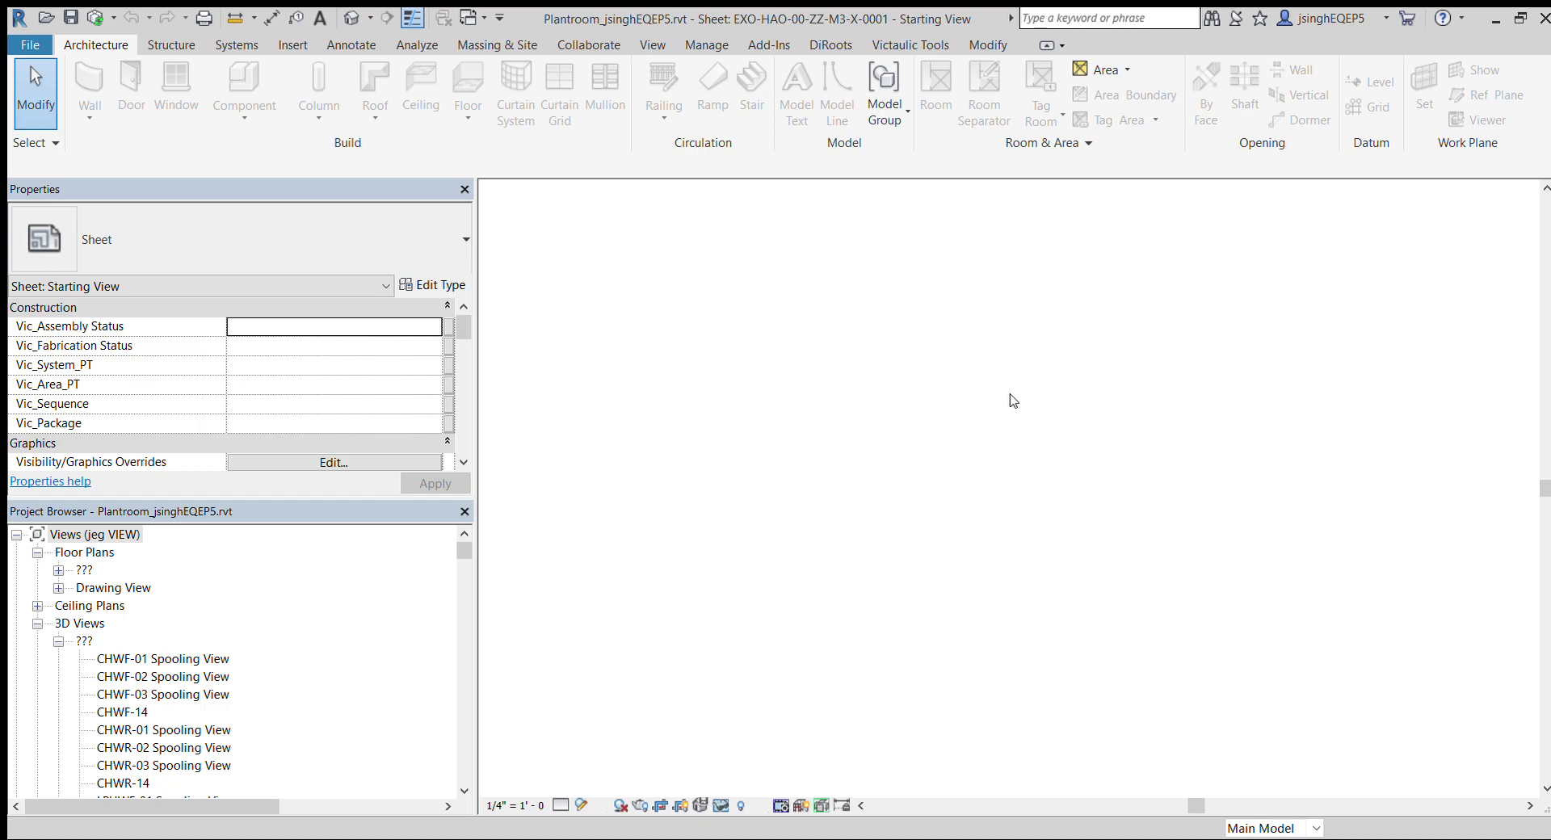
Step: Turn the Plantroom 3D view to Top and open its View Template choices
scroll(517, 494, up, 5)
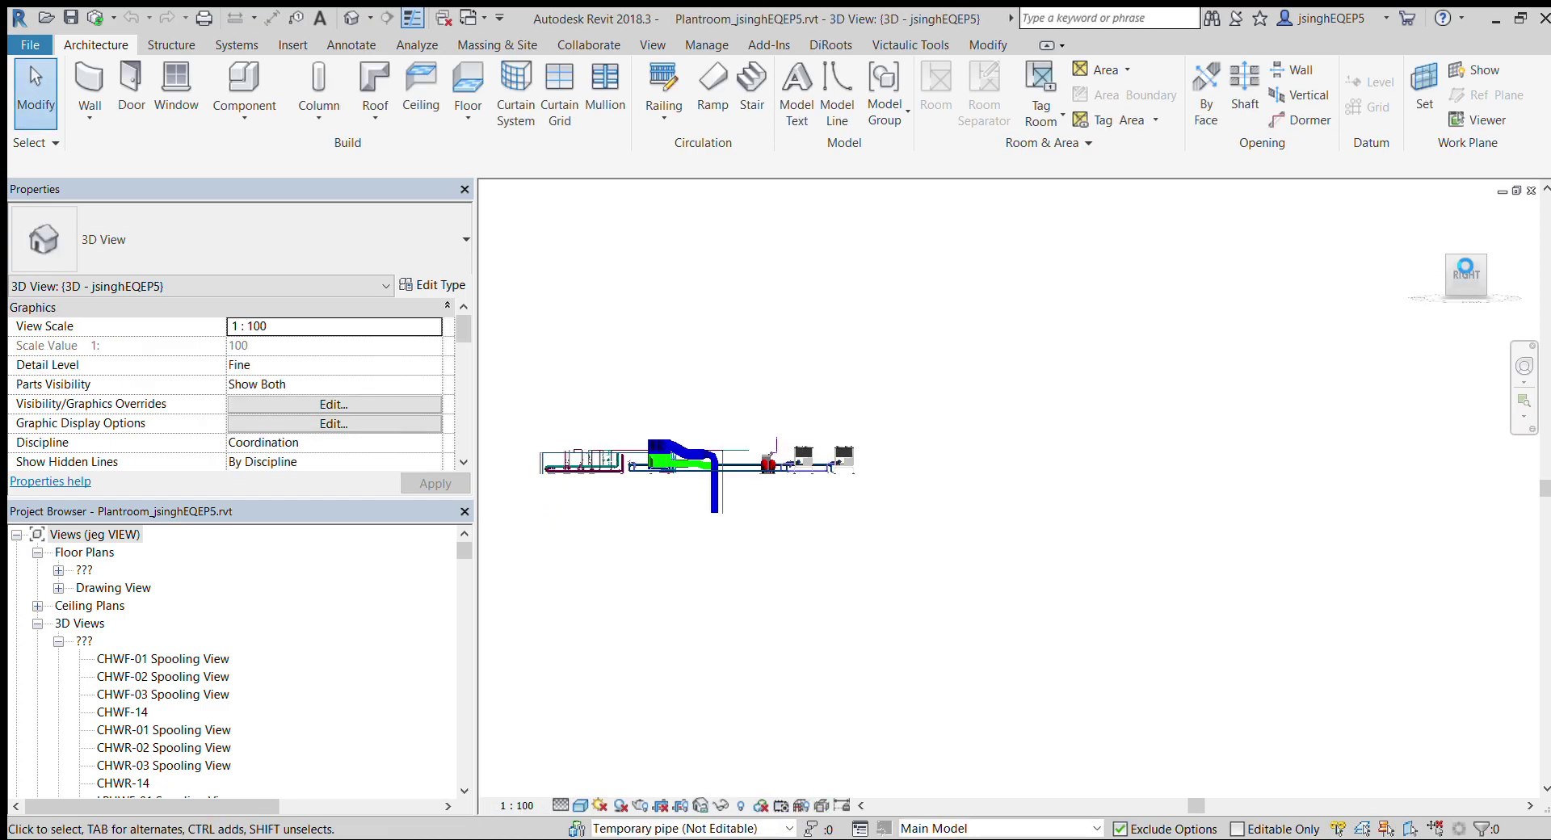
drag(1441, 274, 1454, 348)
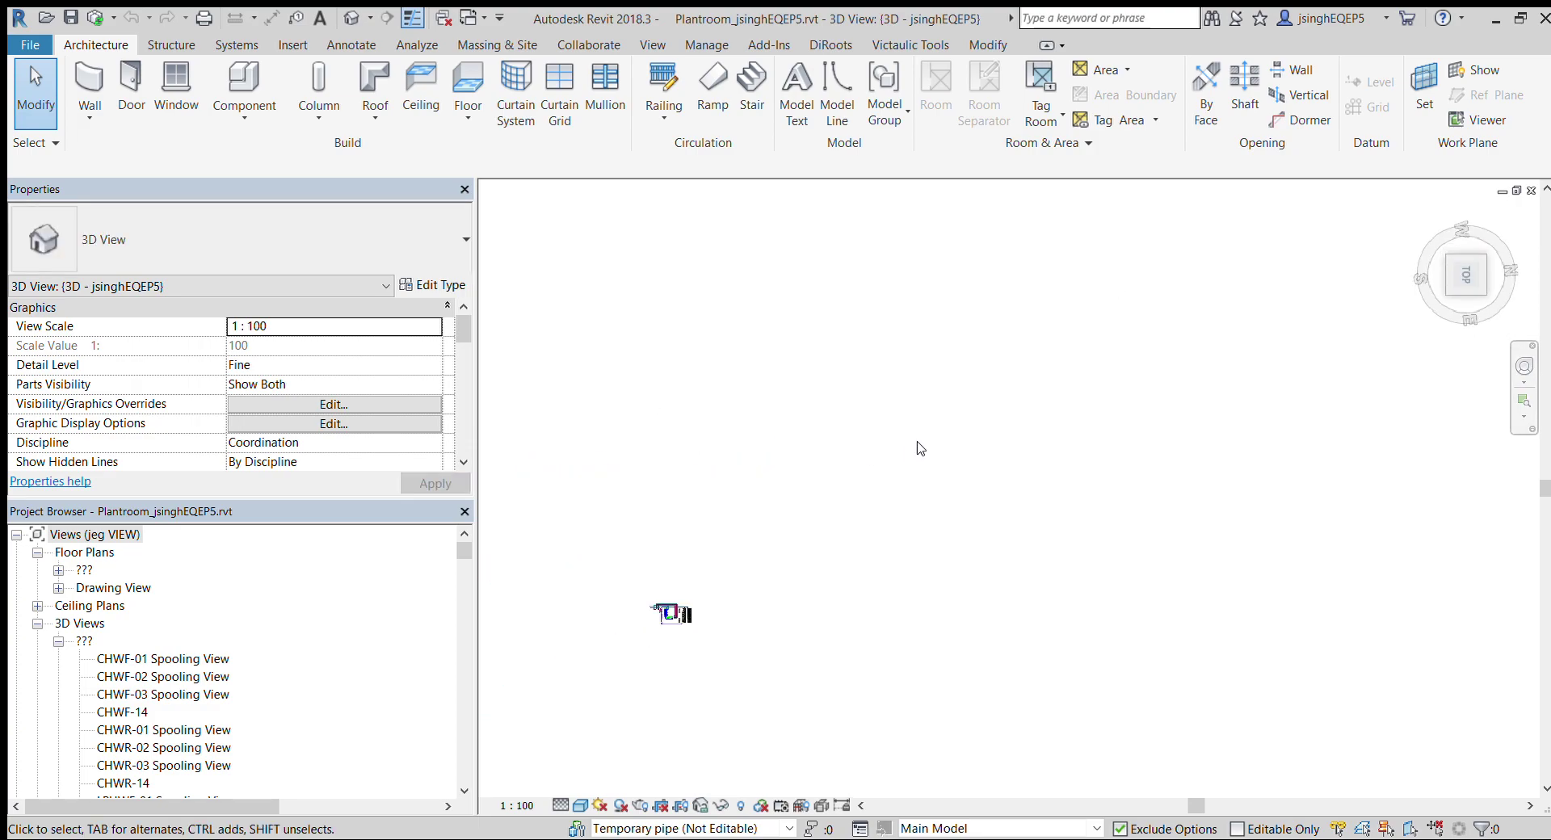
scroll(845, 529, up, 6)
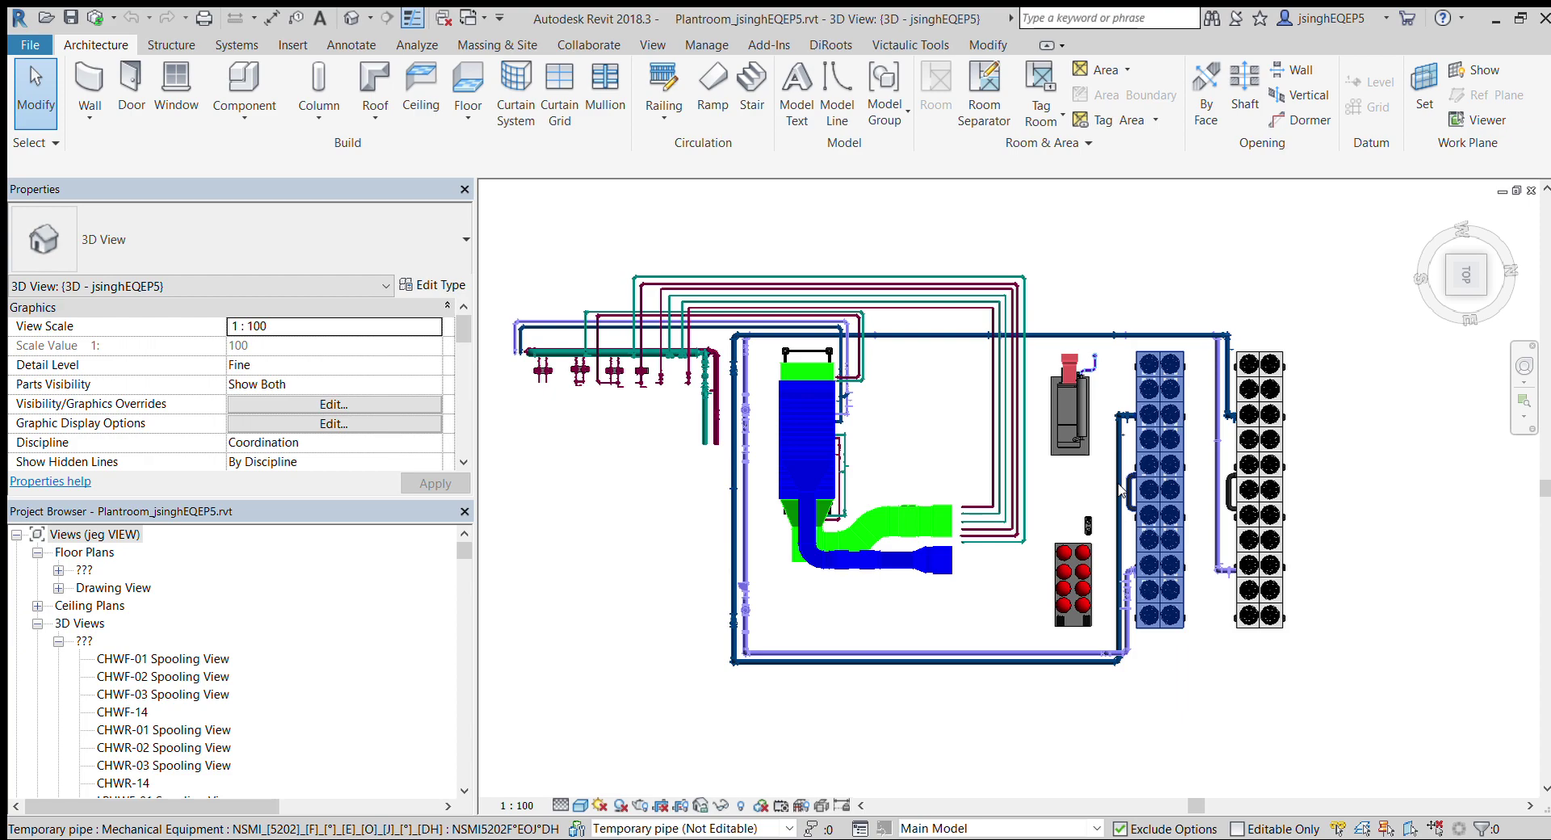
scroll(338, 371, down, 3)
scroll(338, 372, down, 3)
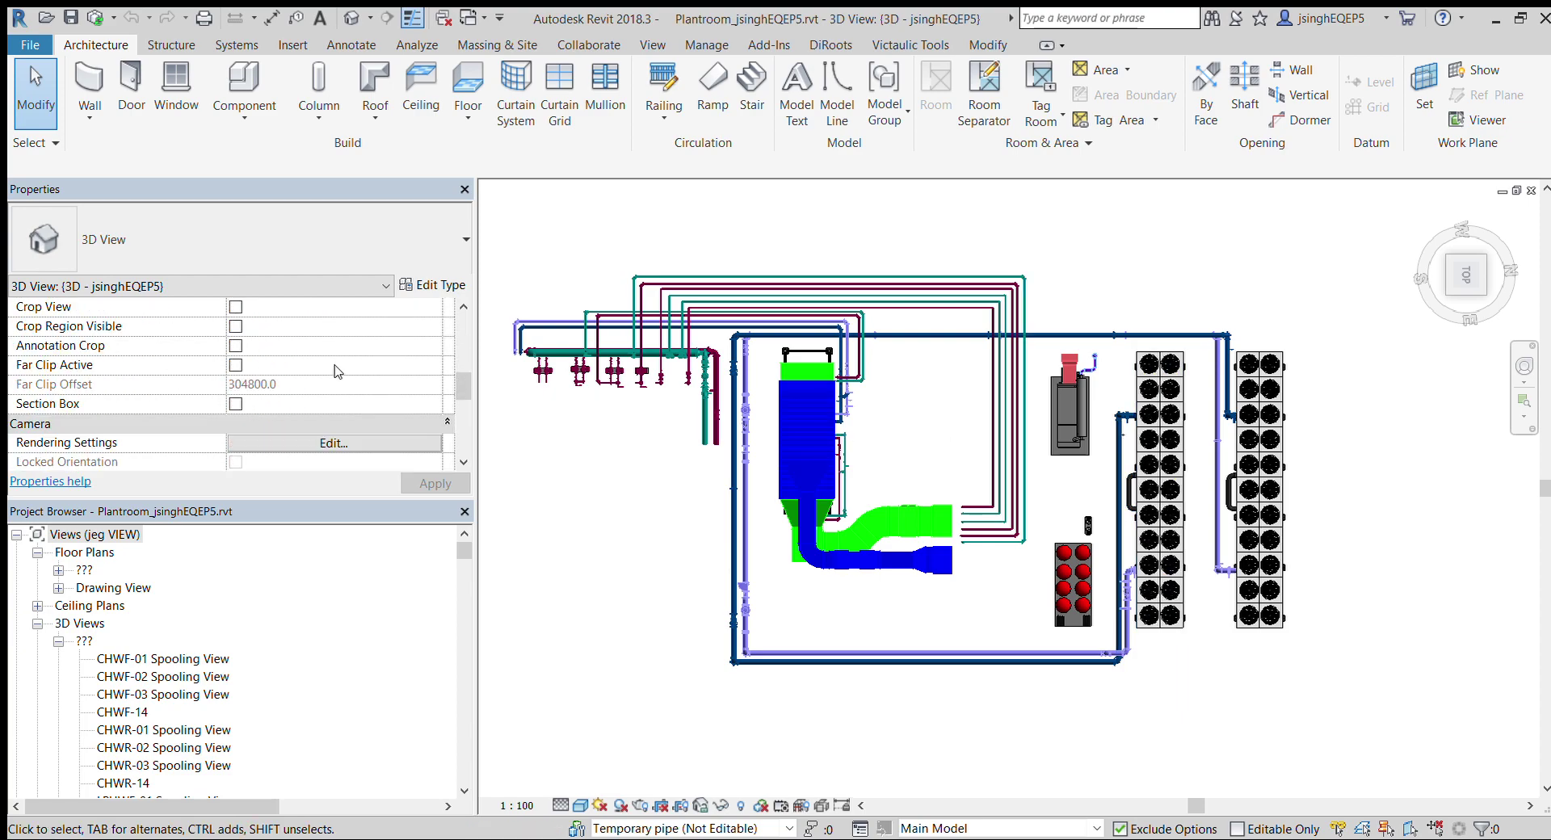
scroll(338, 372, down, 1)
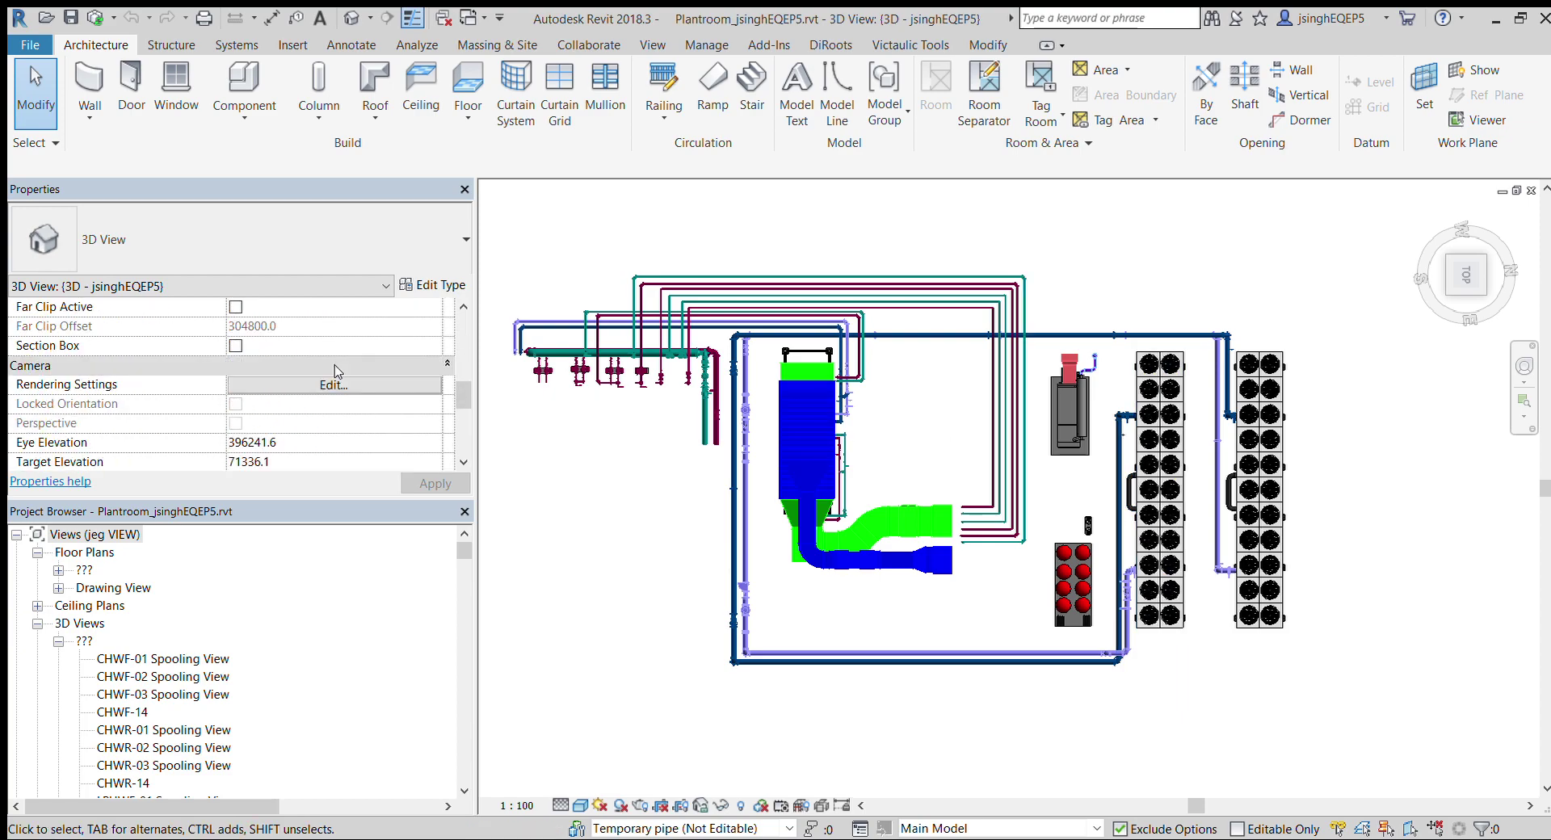
scroll(338, 371, down, 2)
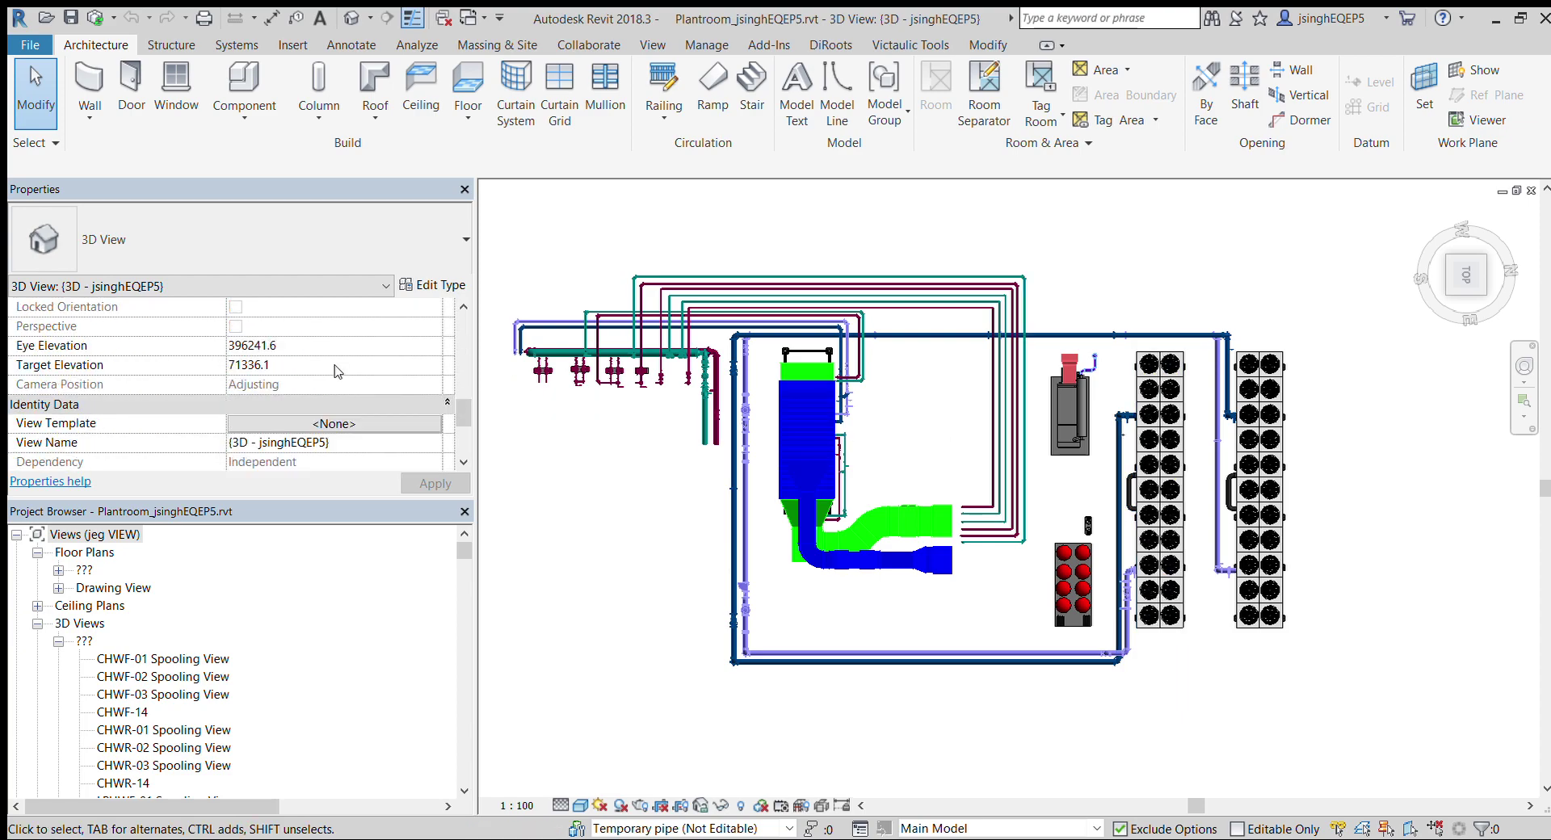
click(269, 427)
scroll(301, 410, down, 3)
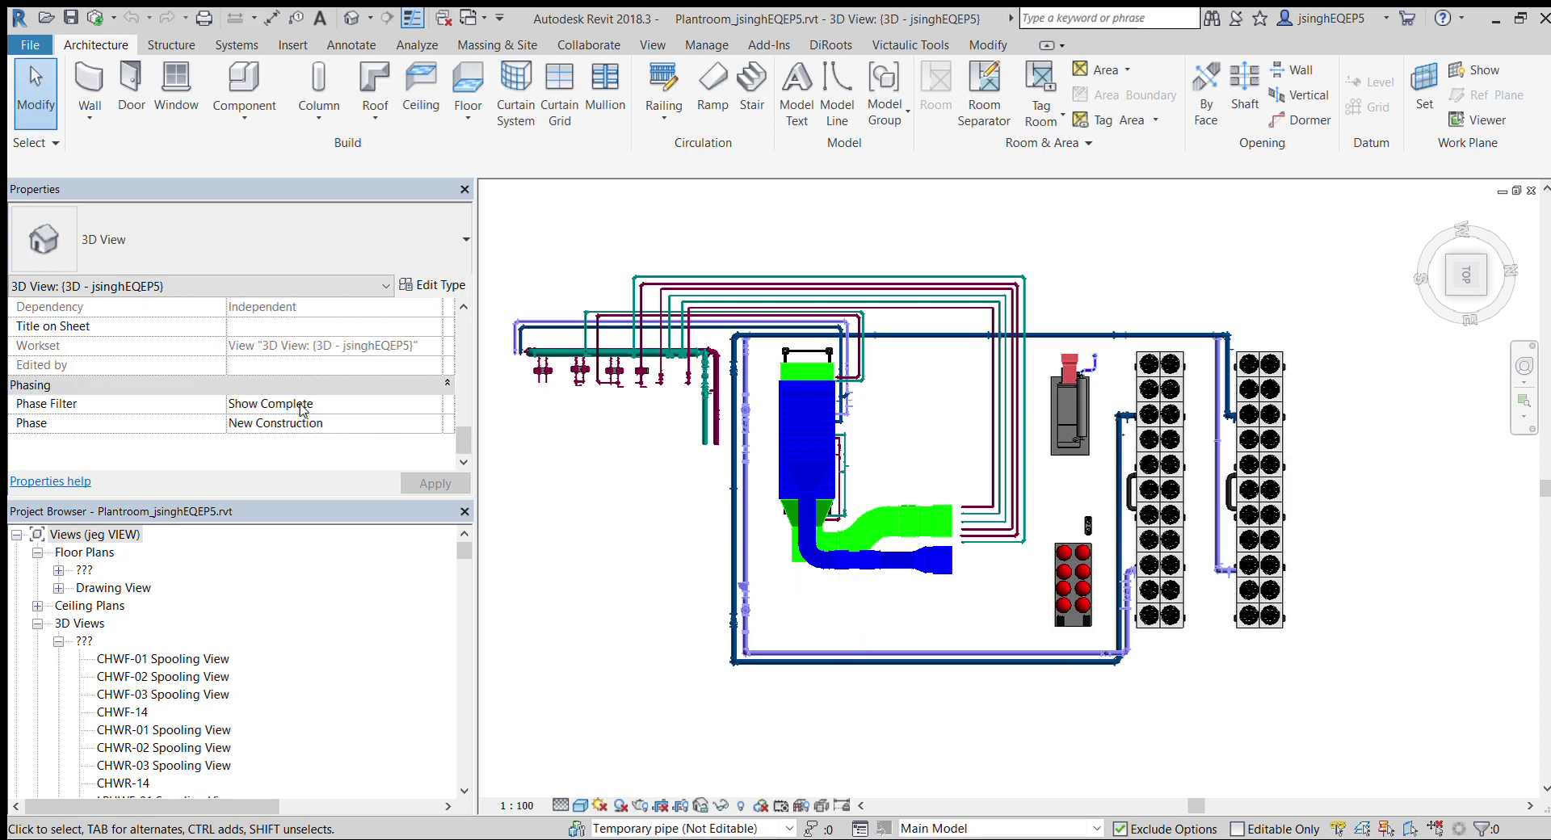
scroll(282, 645, down, 15)
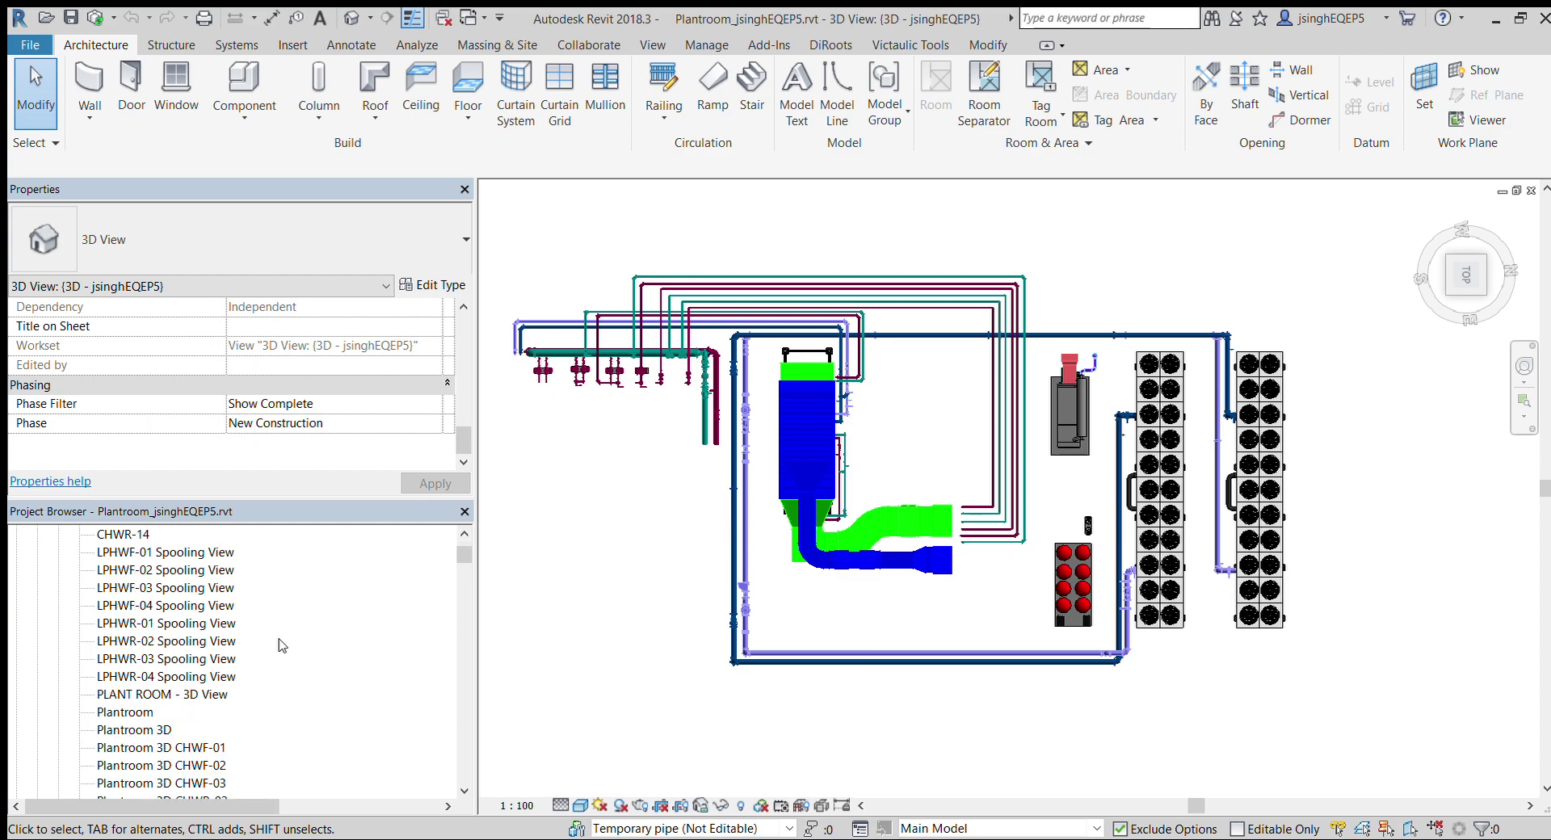
scroll(282, 645, down, 10)
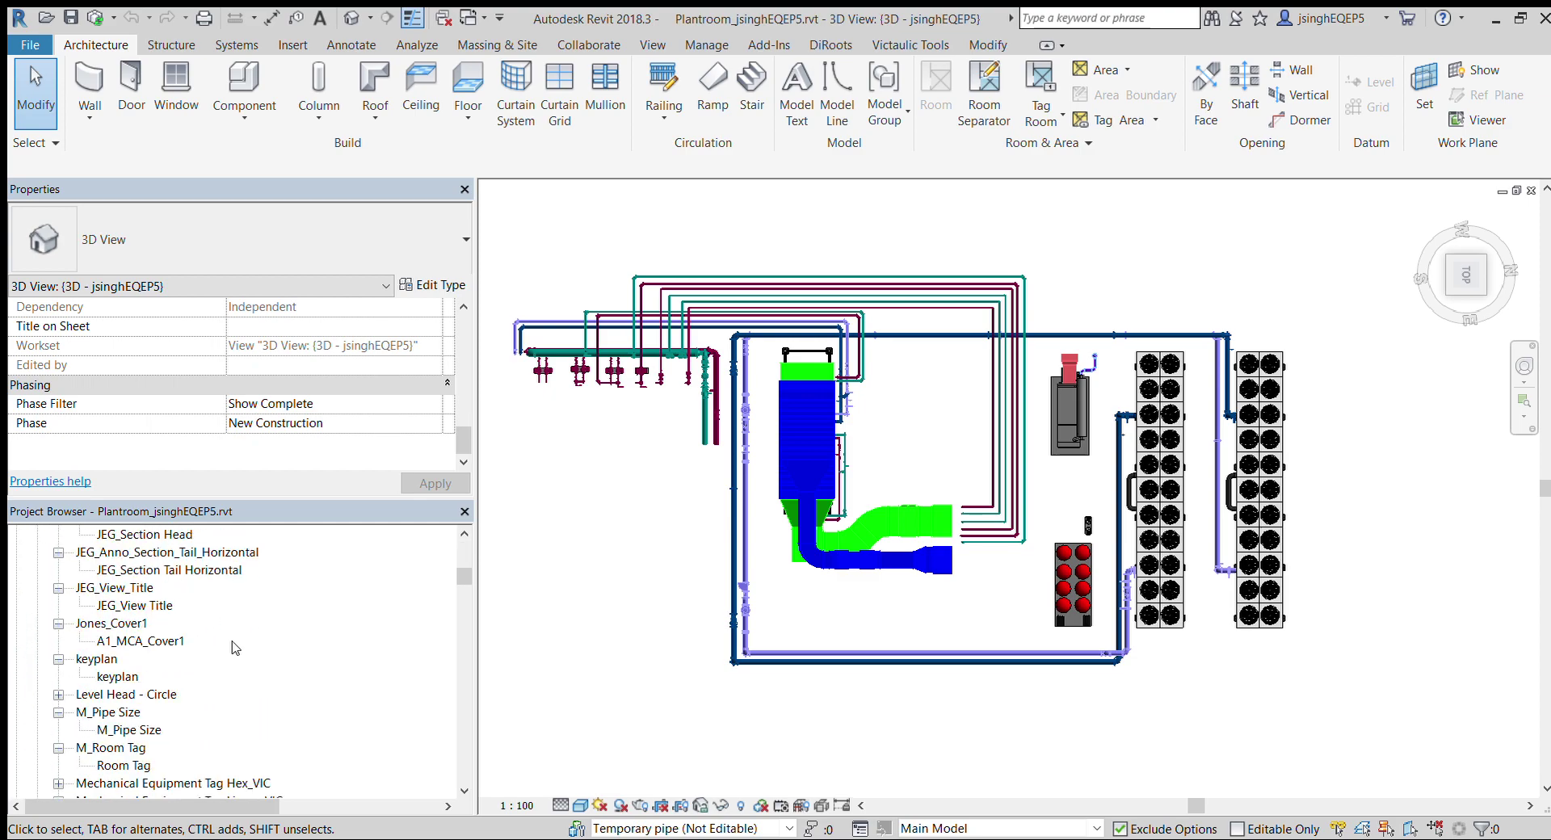
scroll(239, 648, up, 2)
scroll(141, 596, up, 2)
scroll(139, 596, up, 5)
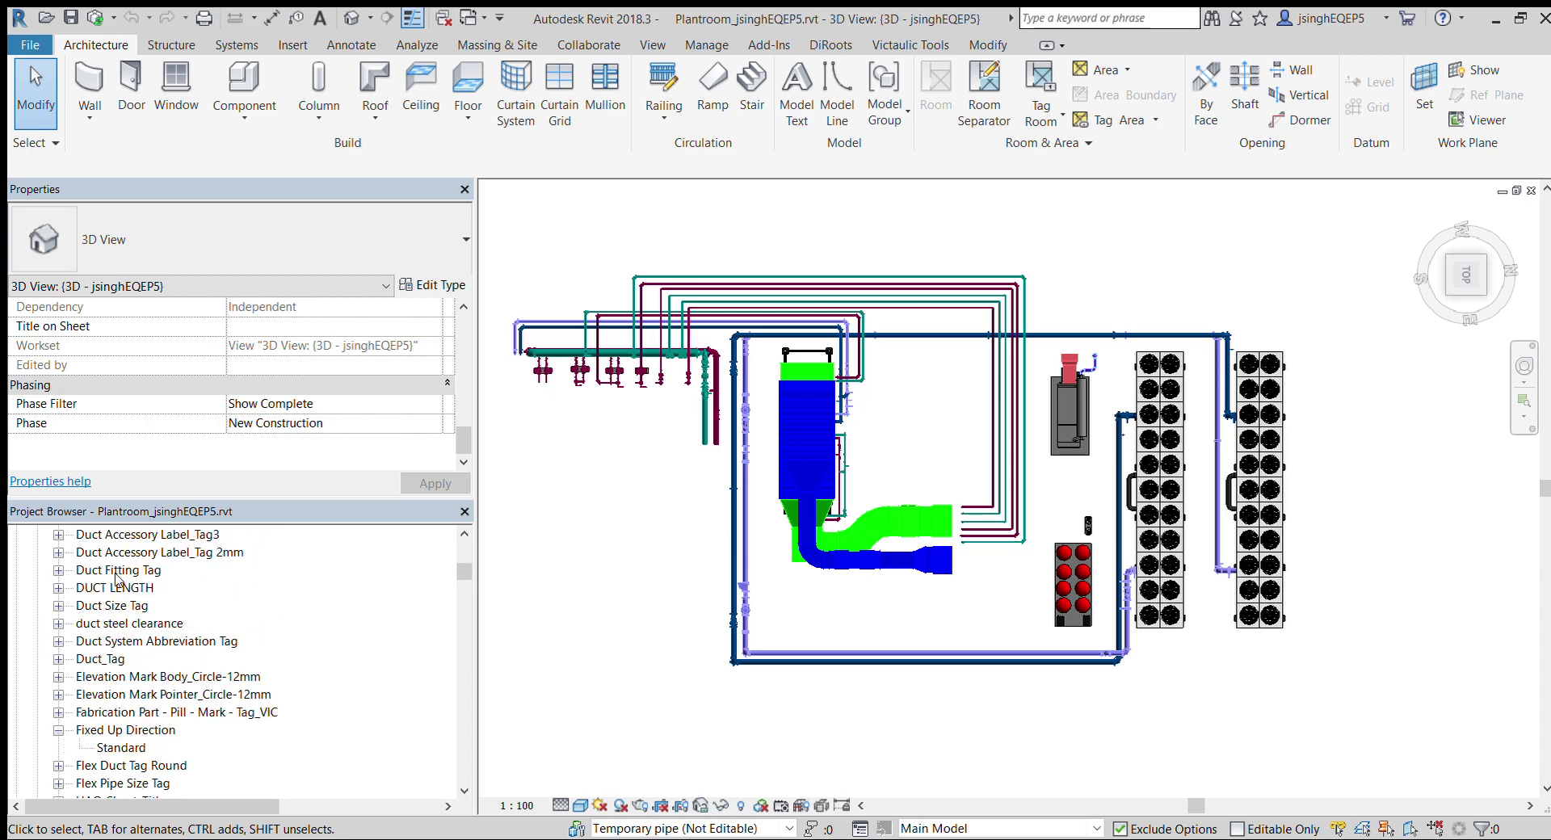
scroll(118, 577, up, 3)
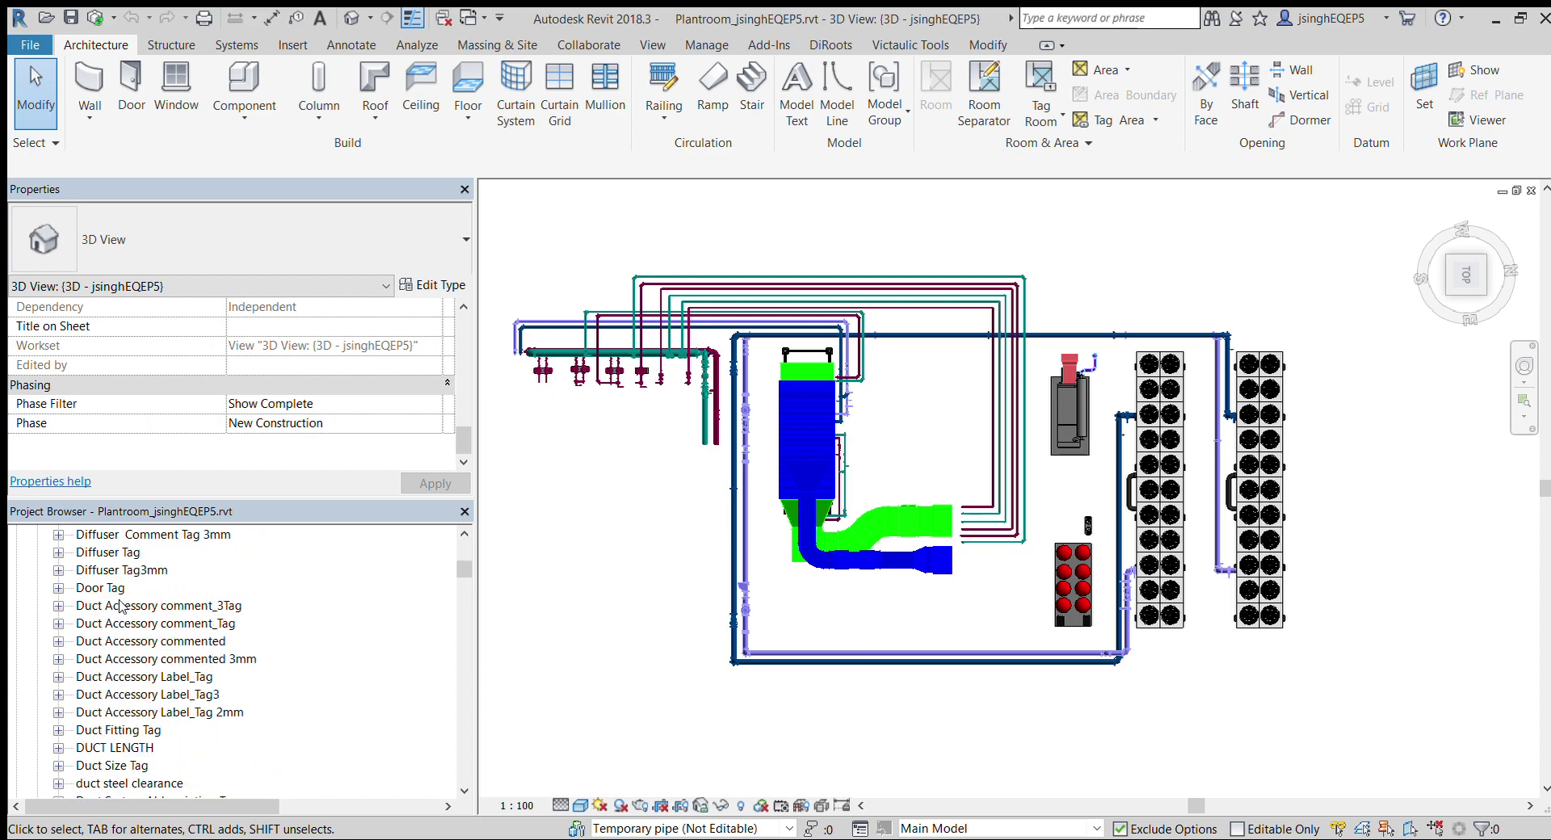
scroll(117, 607, up, 2)
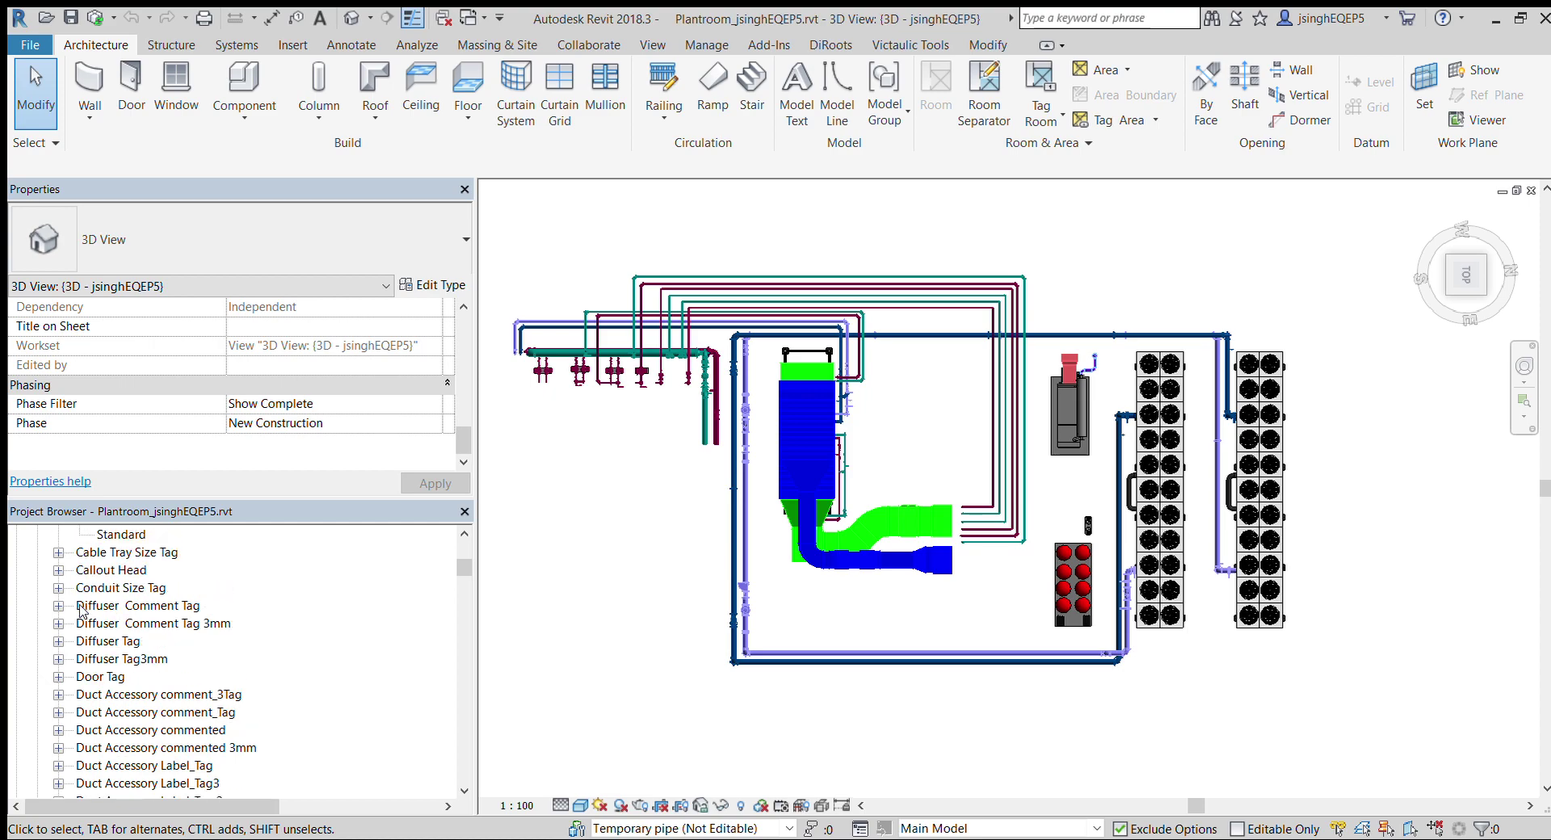
click(58, 623)
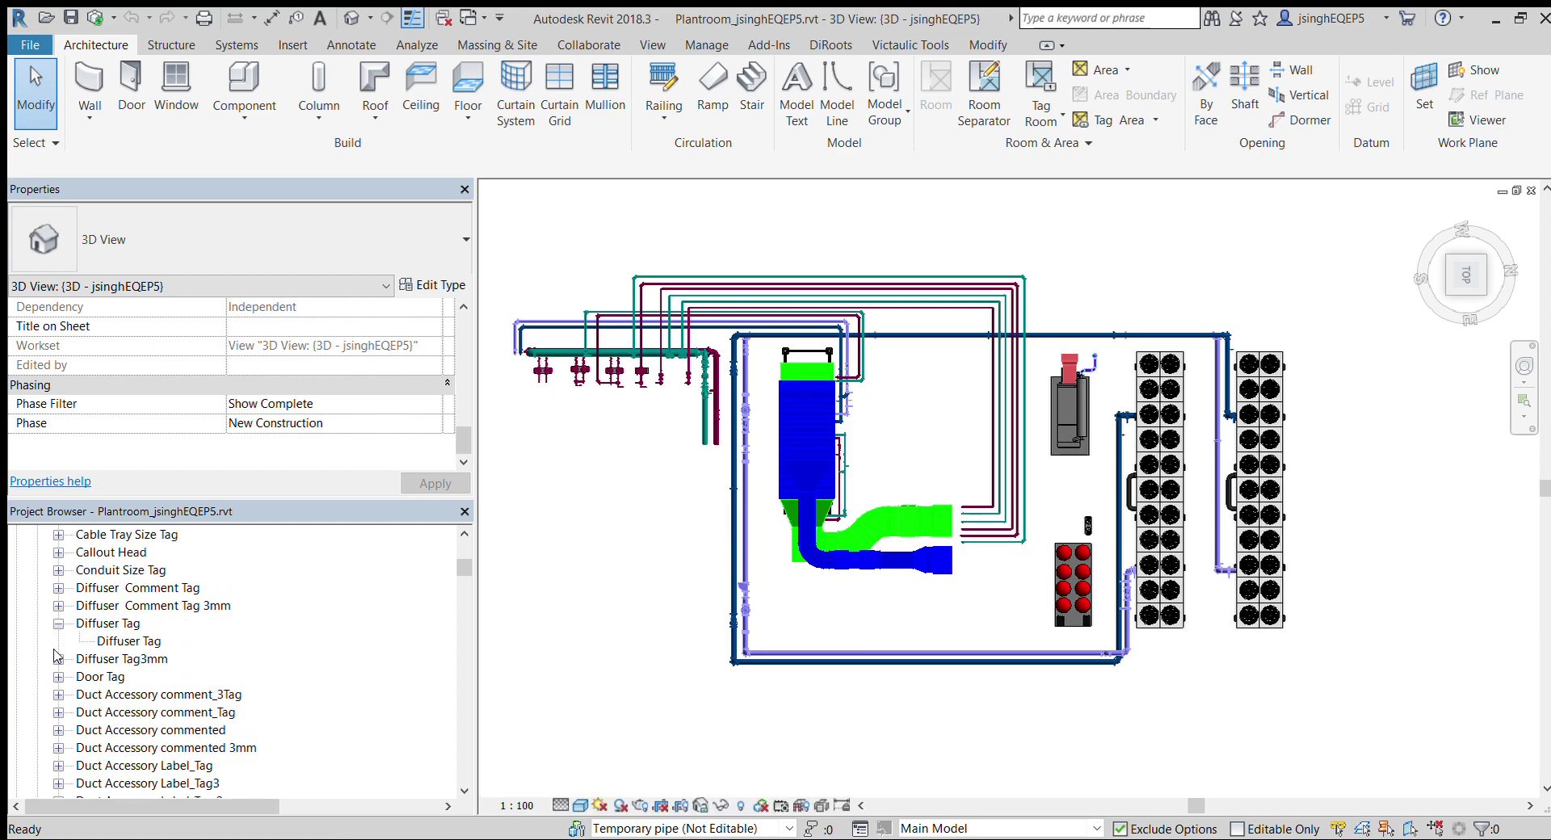
click(58, 659)
scroll(58, 659, down, 2)
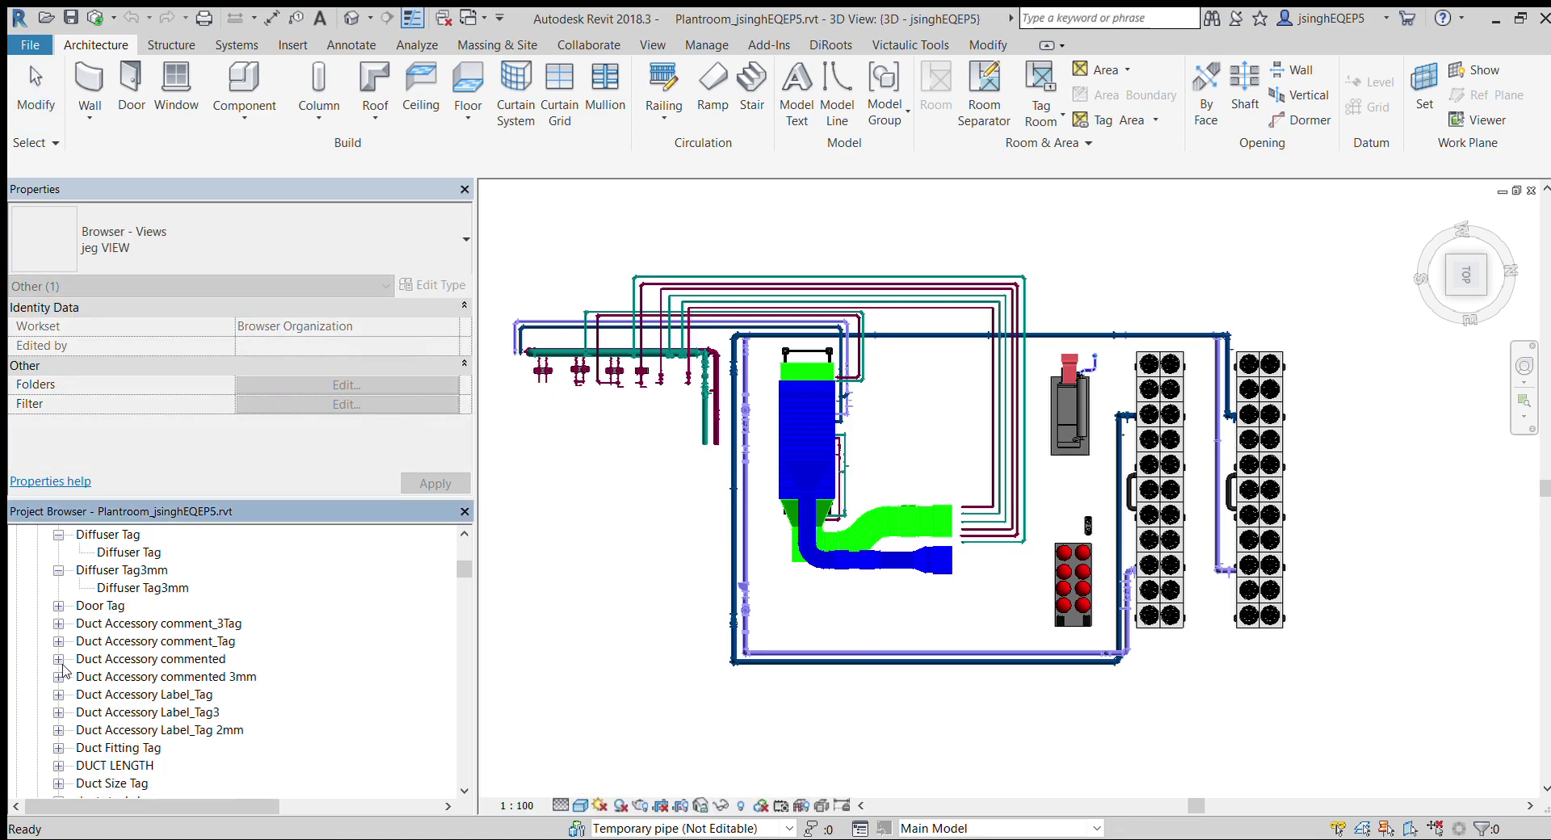
click(59, 622)
scroll(58, 639, down, 1)
click(58, 729)
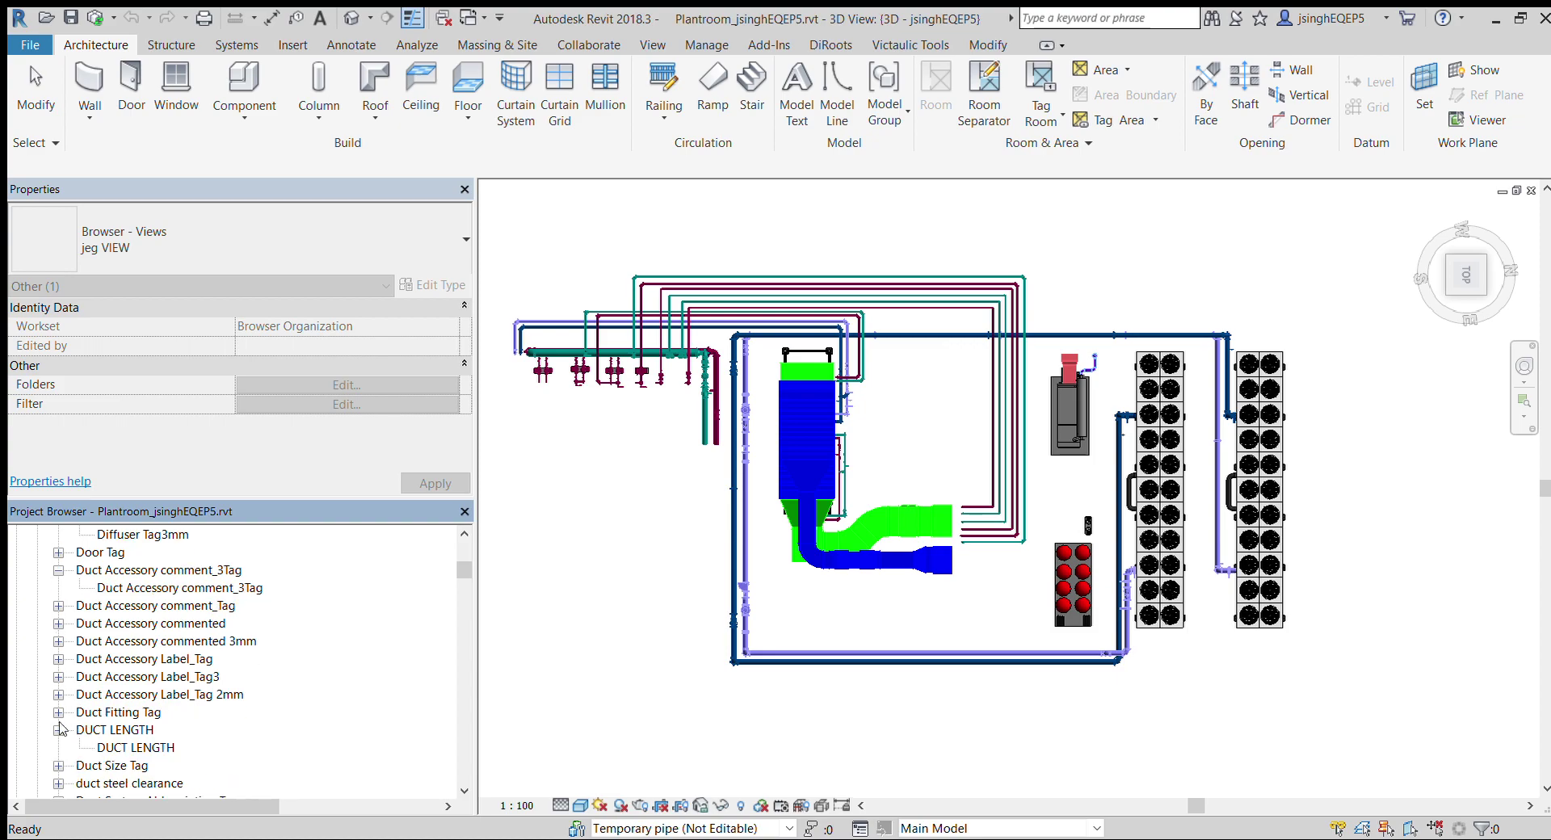
scroll(149, 694, down, 2)
scroll(59, 710, down, 3)
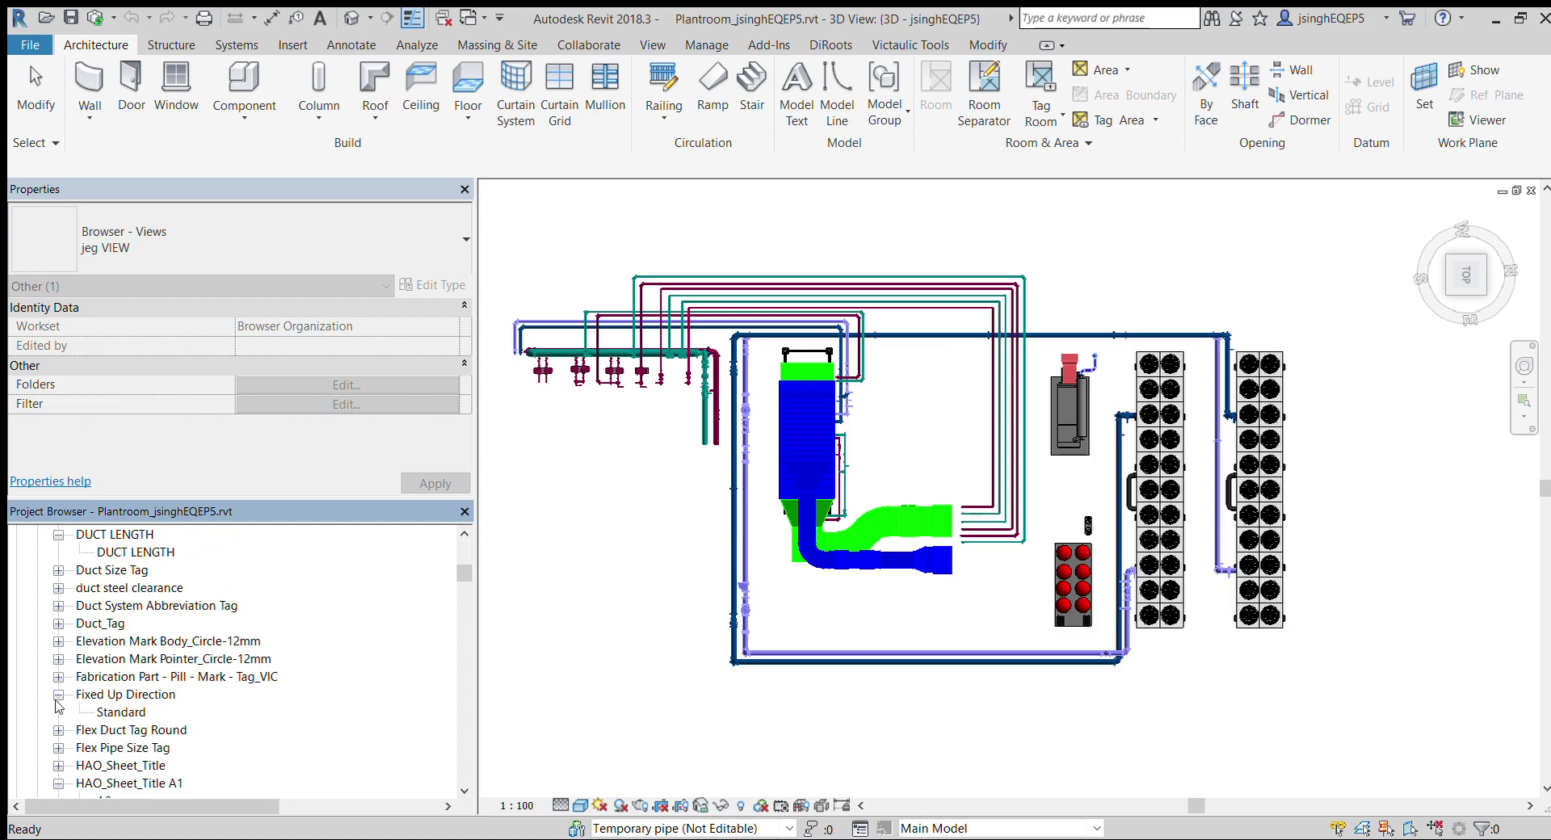
scroll(58, 707, down, 1)
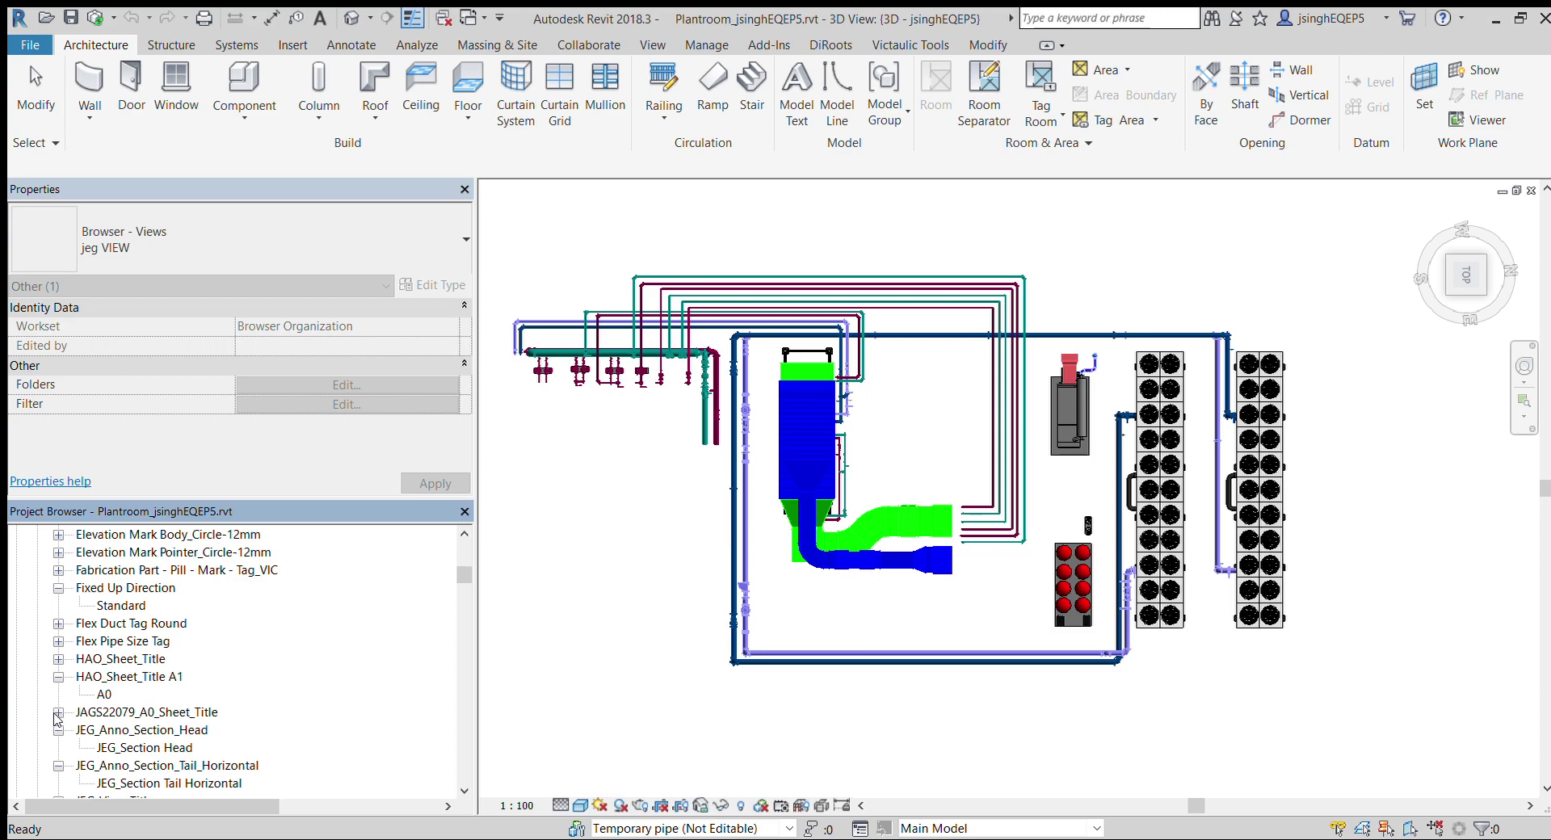
click(58, 727)
scroll(153, 719, down, 4)
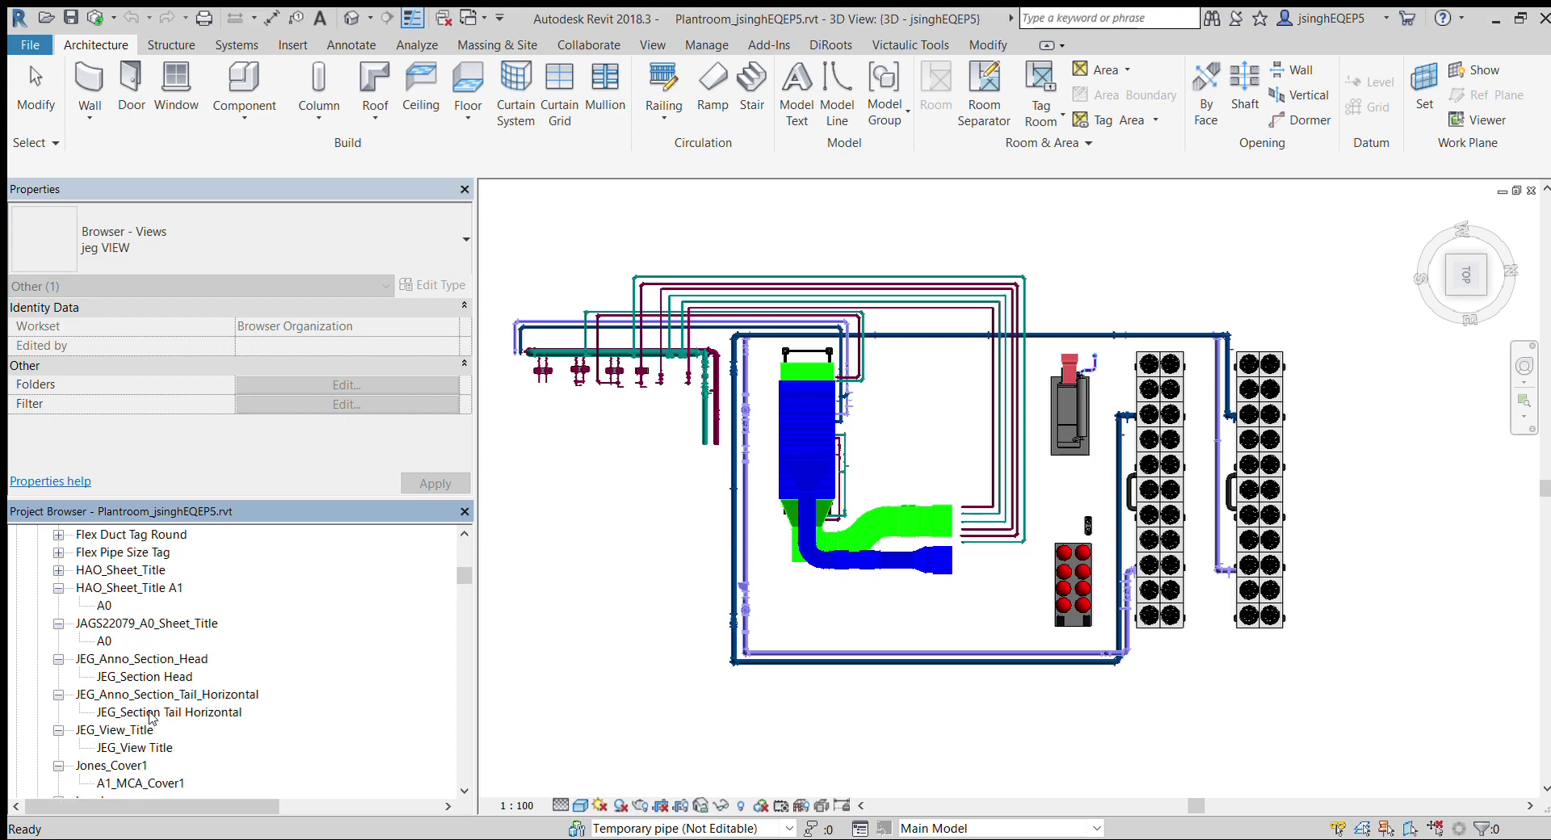
scroll(150, 718, down, 7)
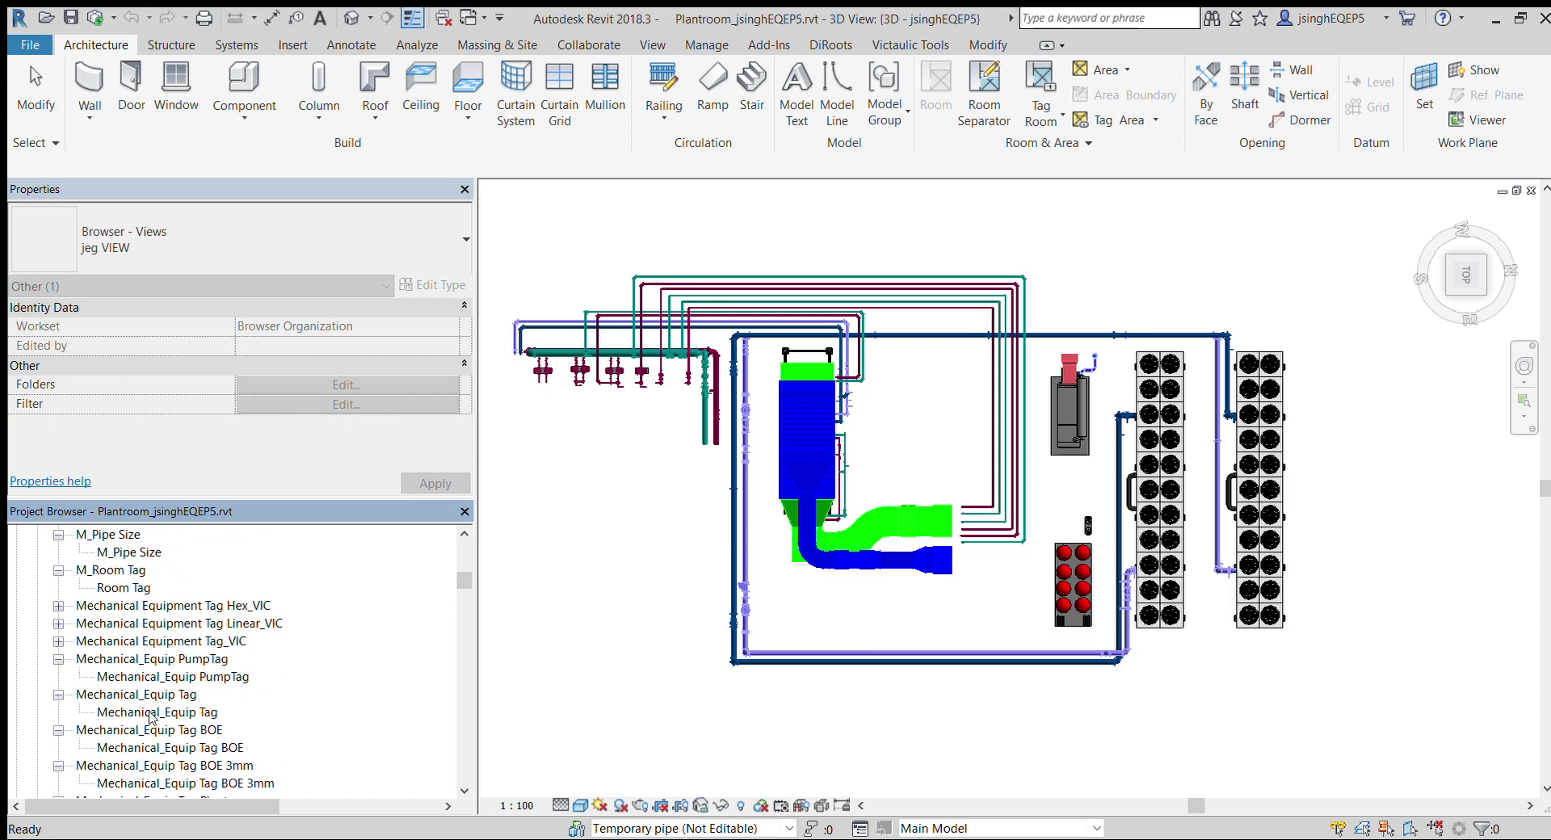
scroll(150, 718, down, 8)
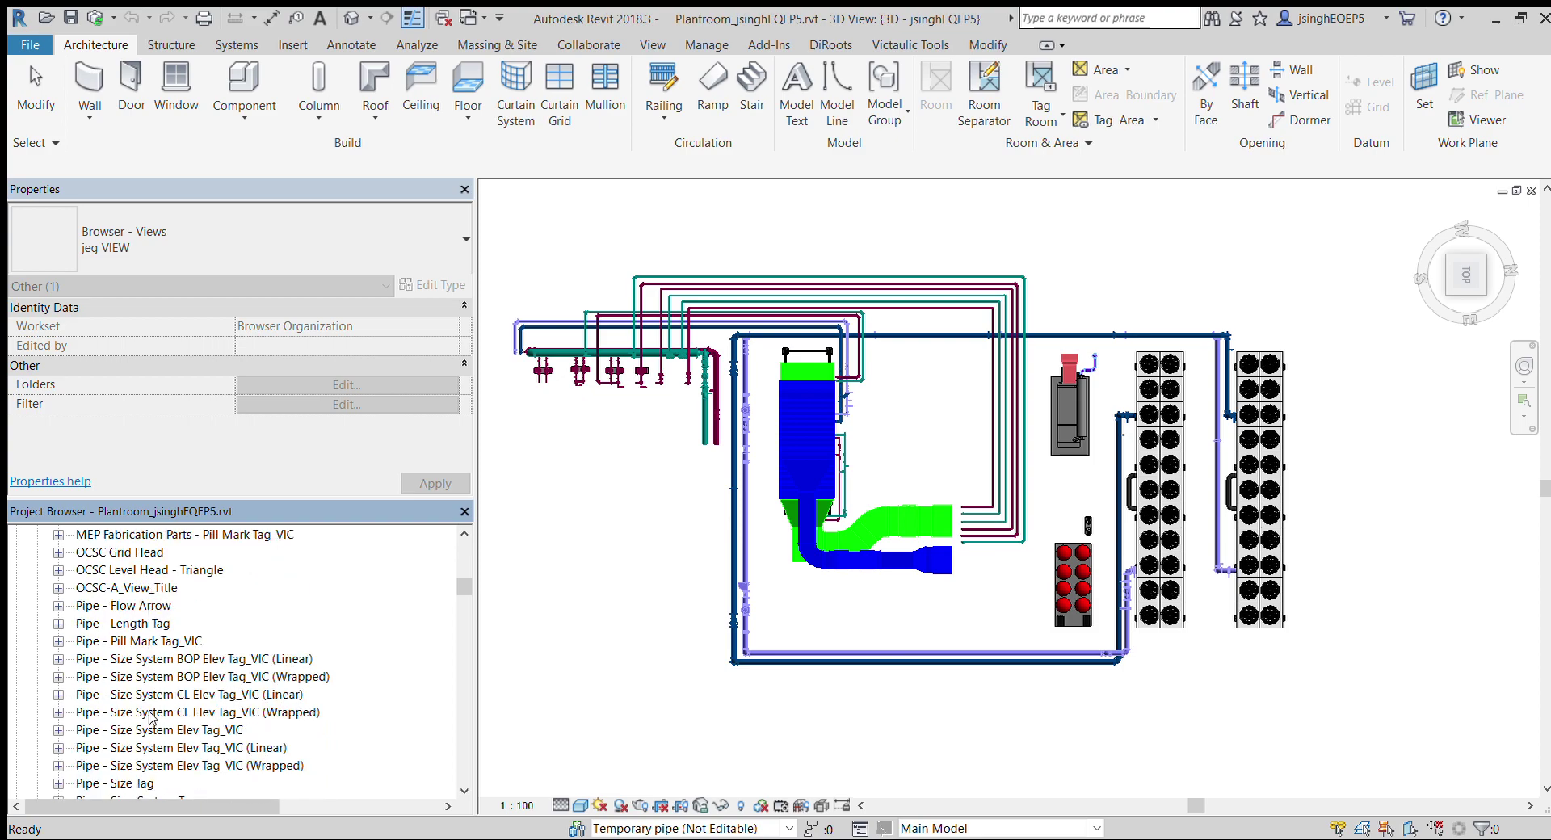
scroll(150, 718, down, 3)
scroll(150, 718, up, 2)
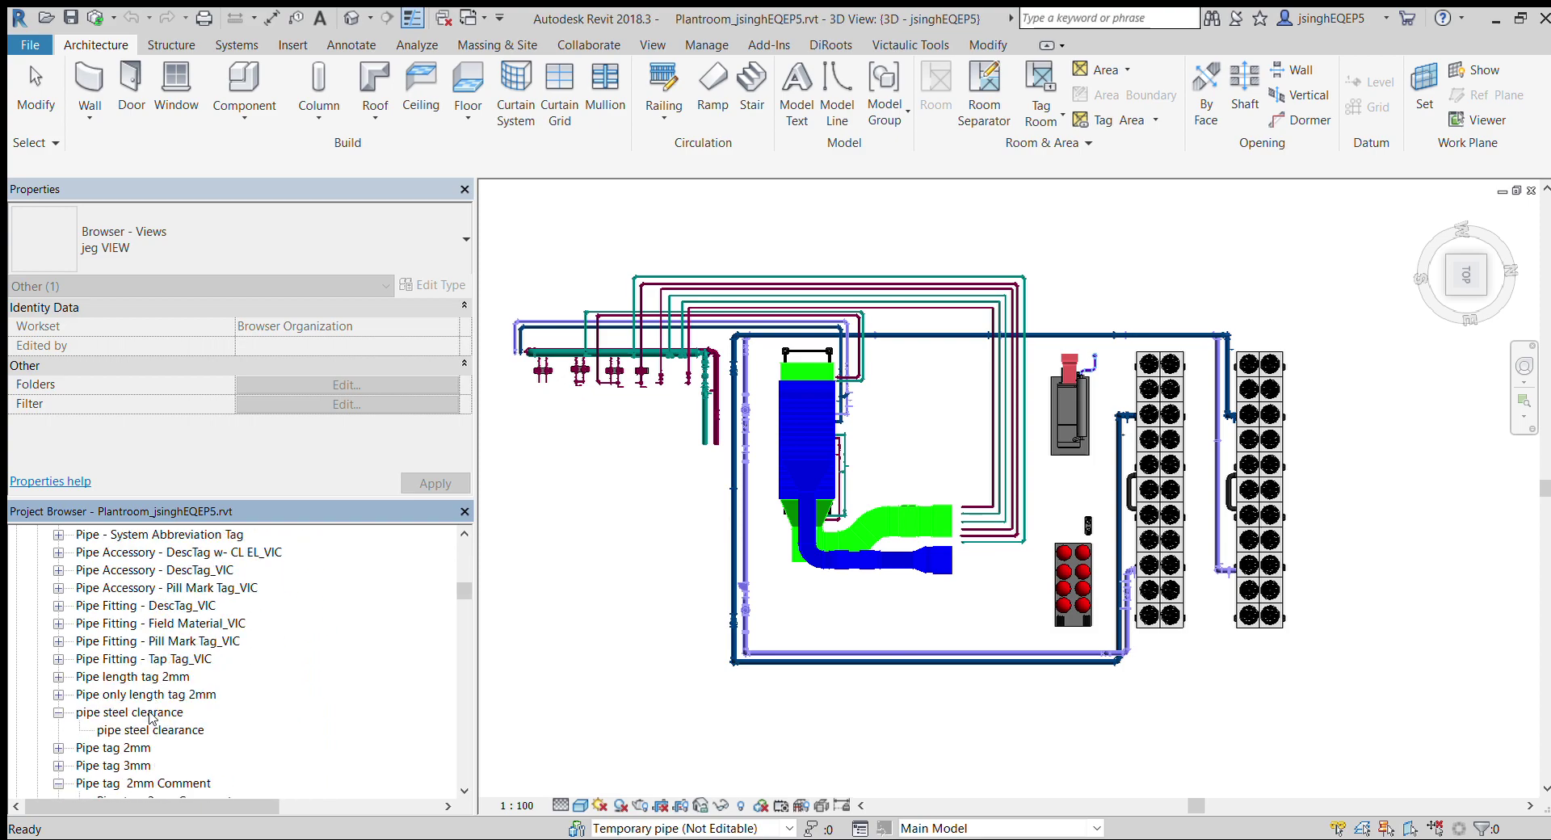
scroll(151, 717, up, 1)
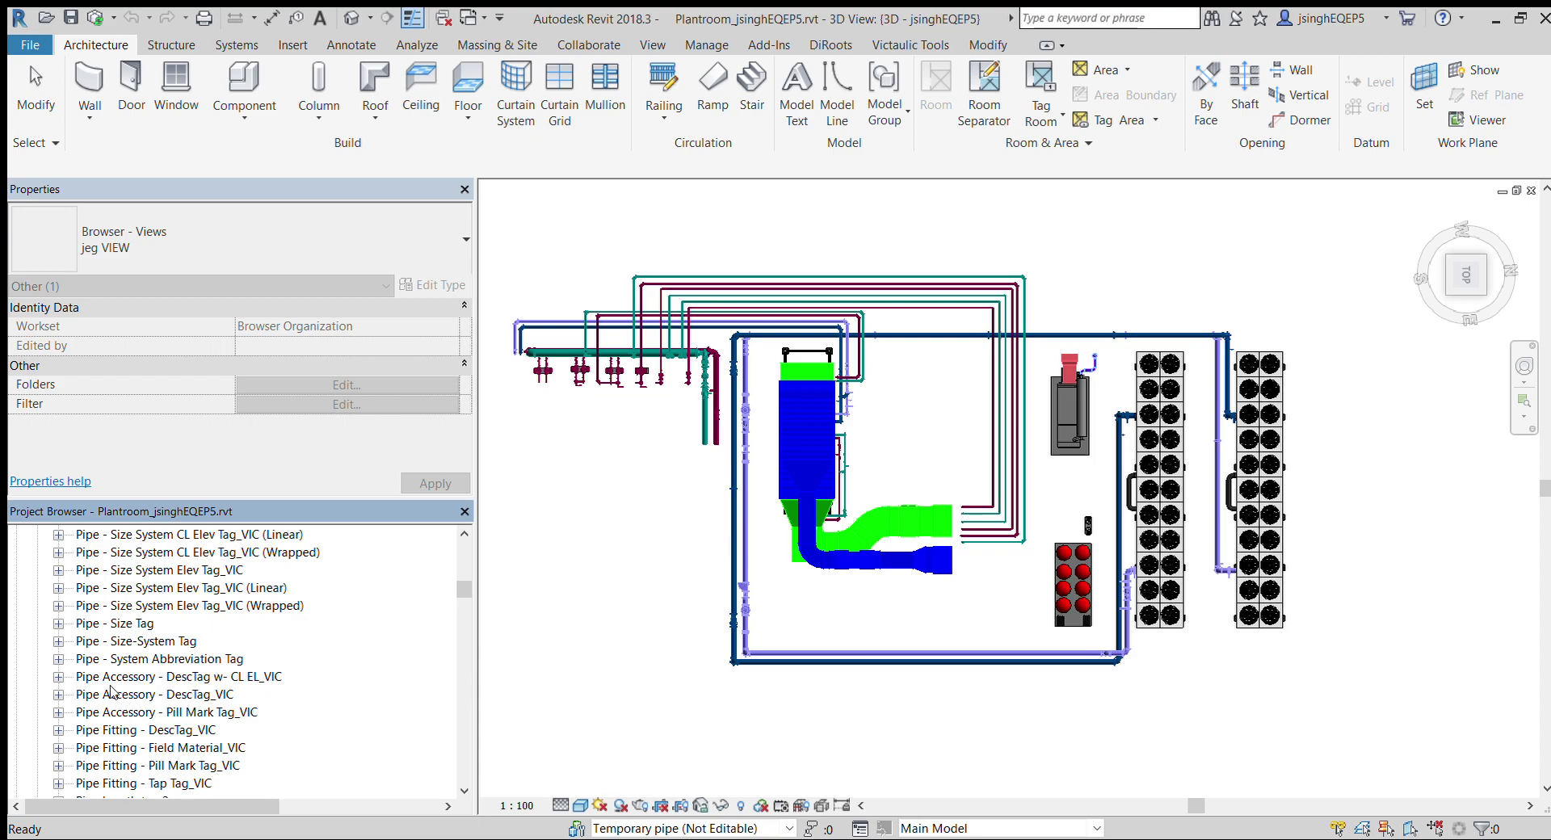
click(58, 624)
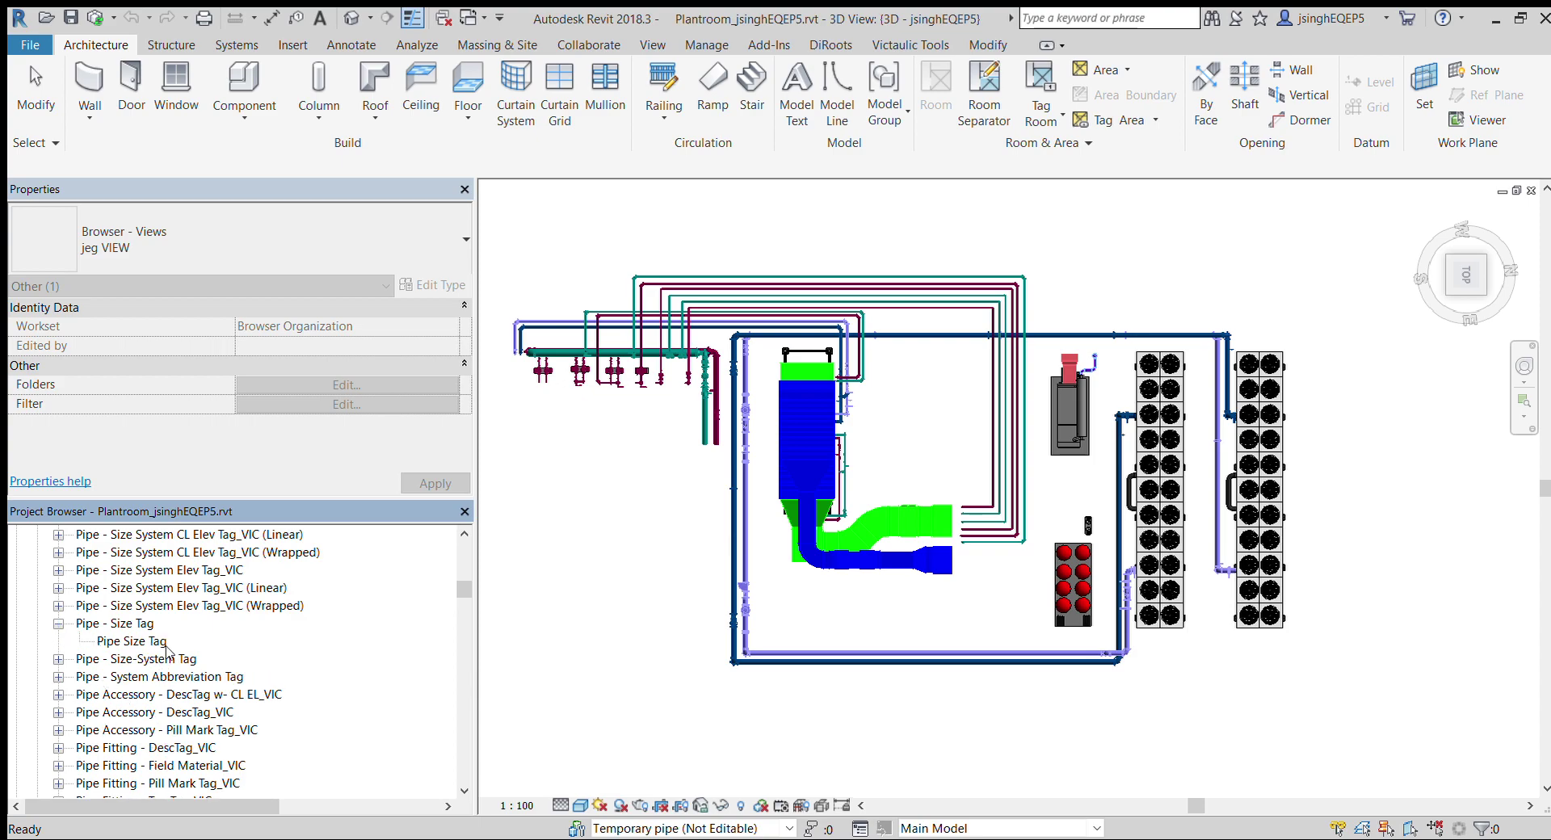
scroll(164, 663, down, 4)
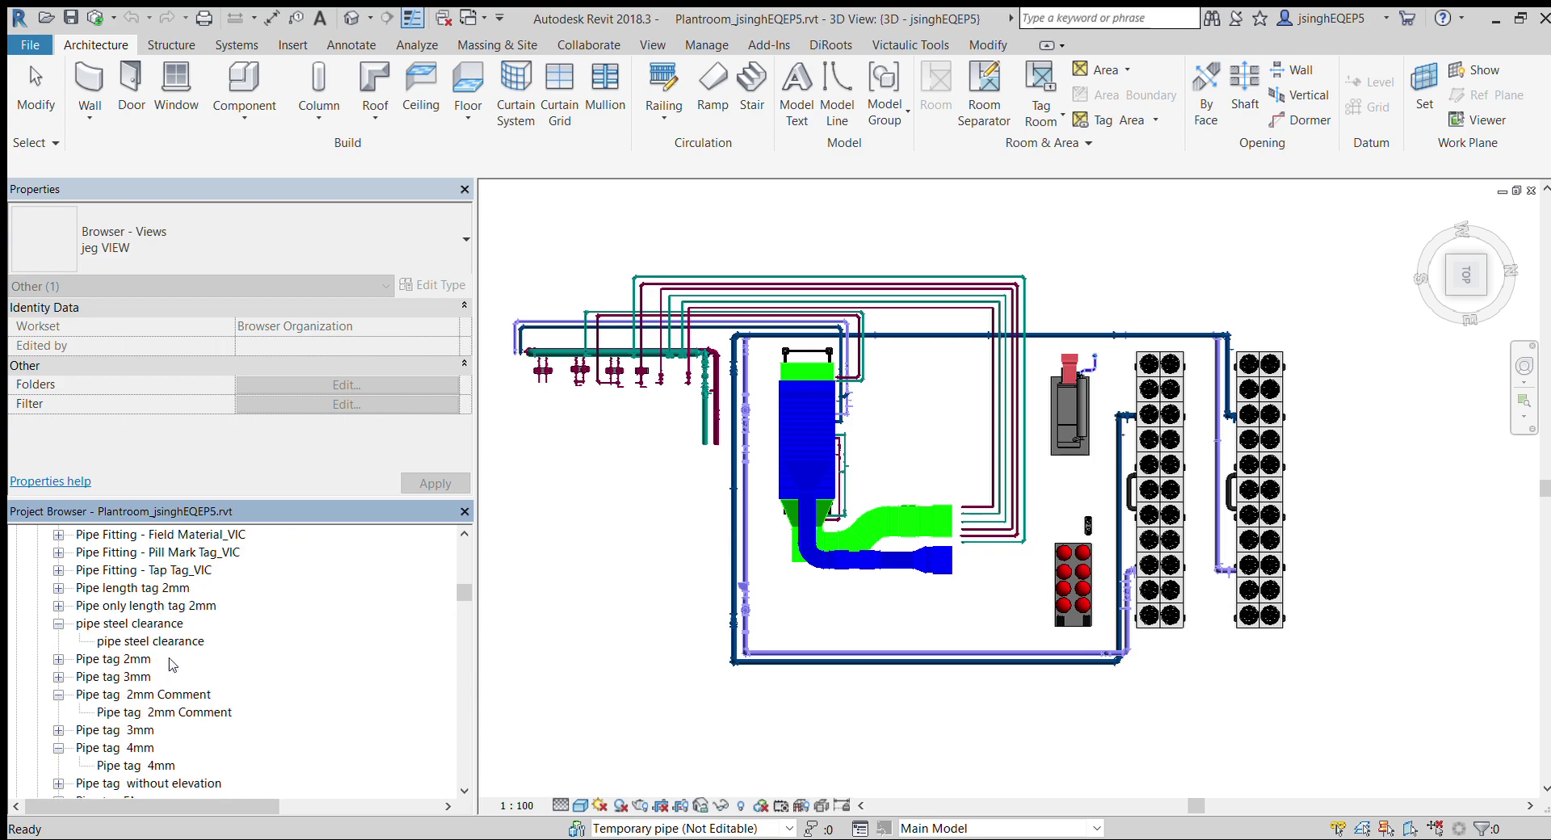
scroll(165, 661, down, 4)
scroll(169, 666, down, 9)
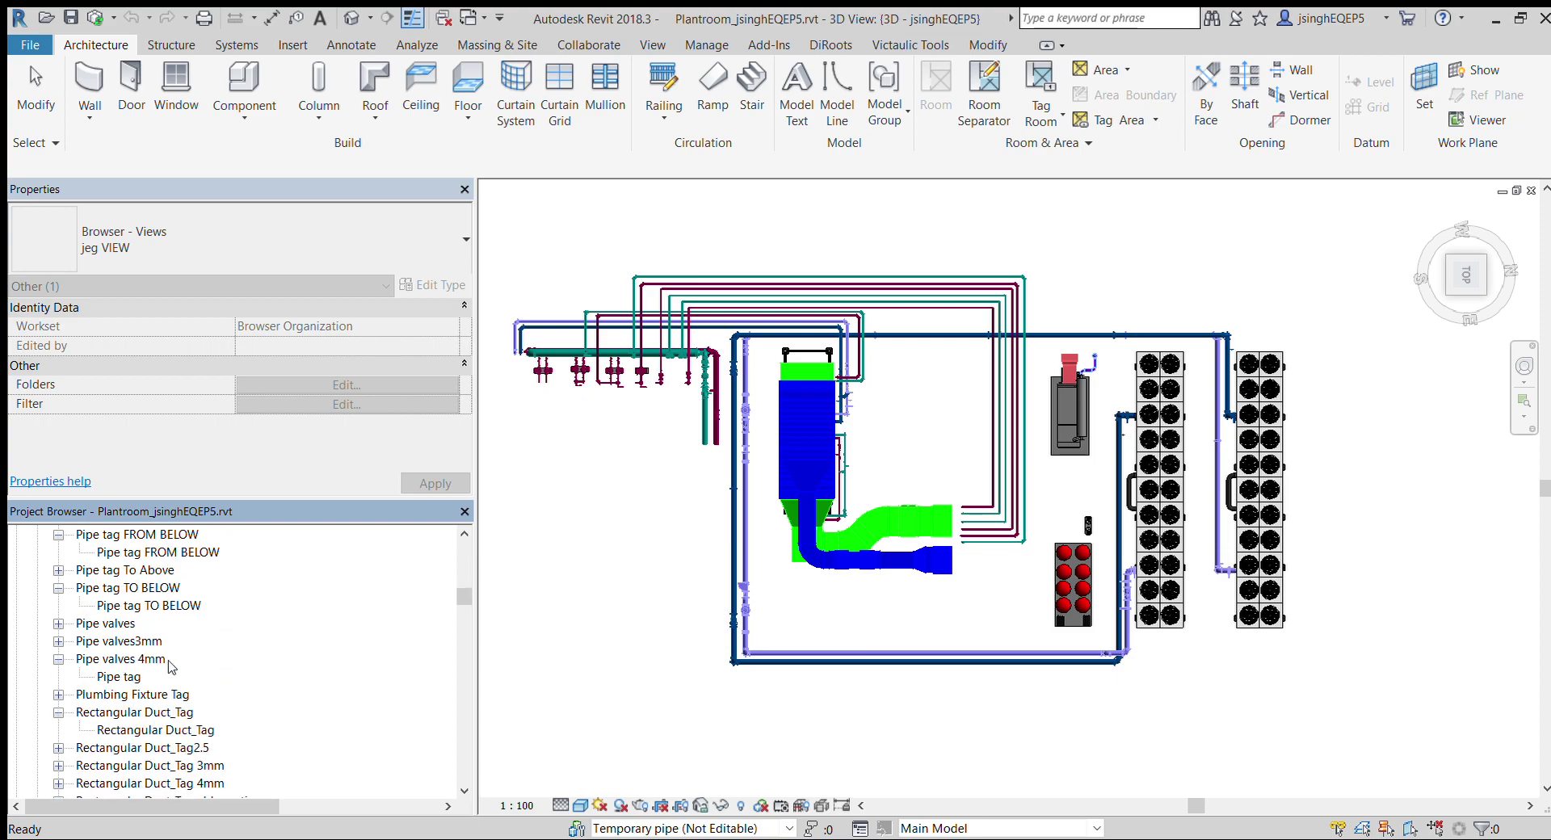
scroll(171, 666, down, 1)
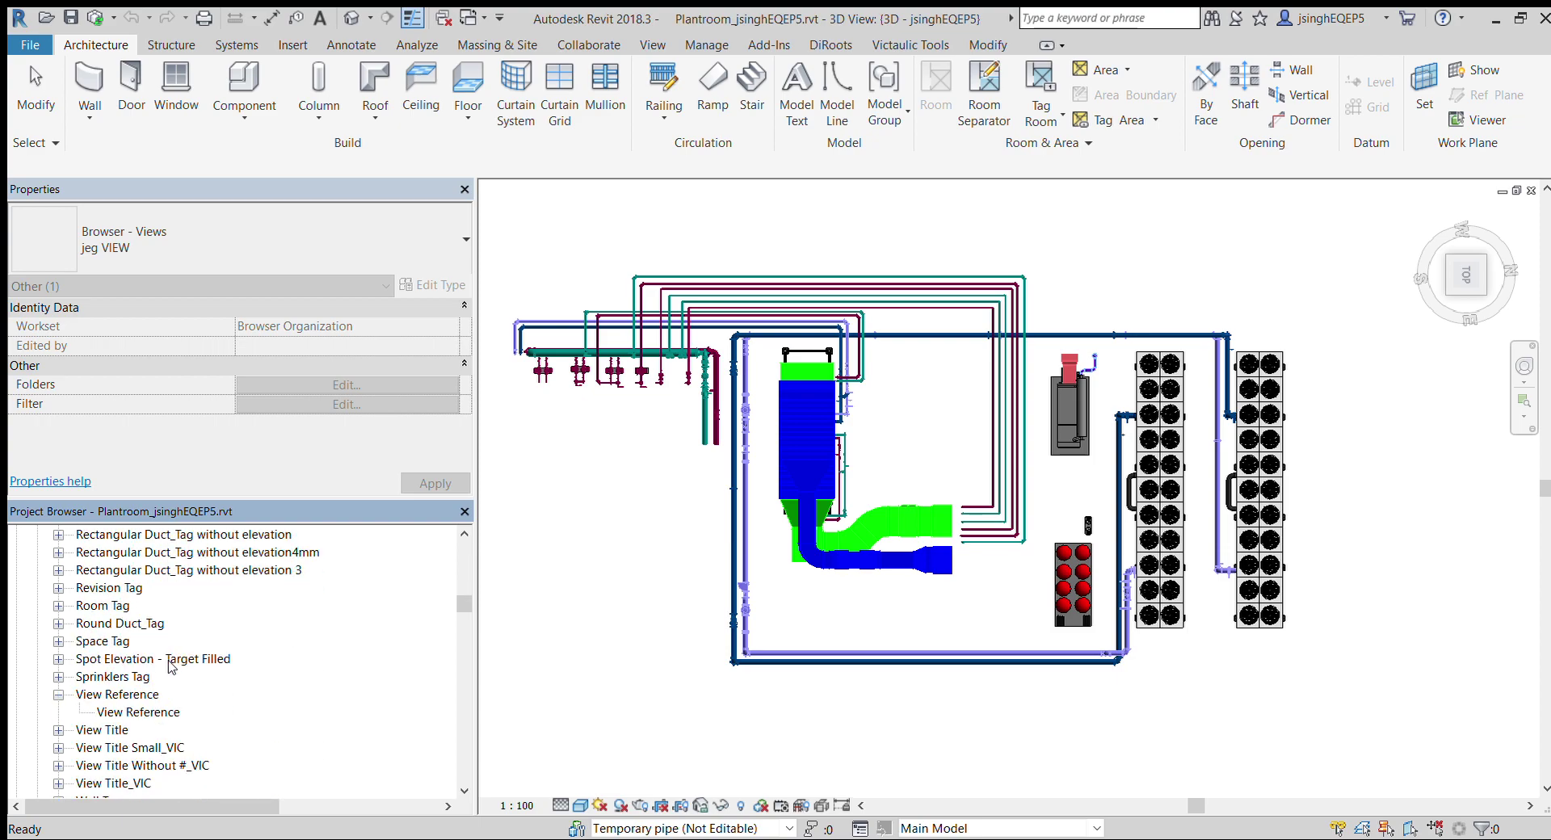
scroll(170, 667, down, 1)
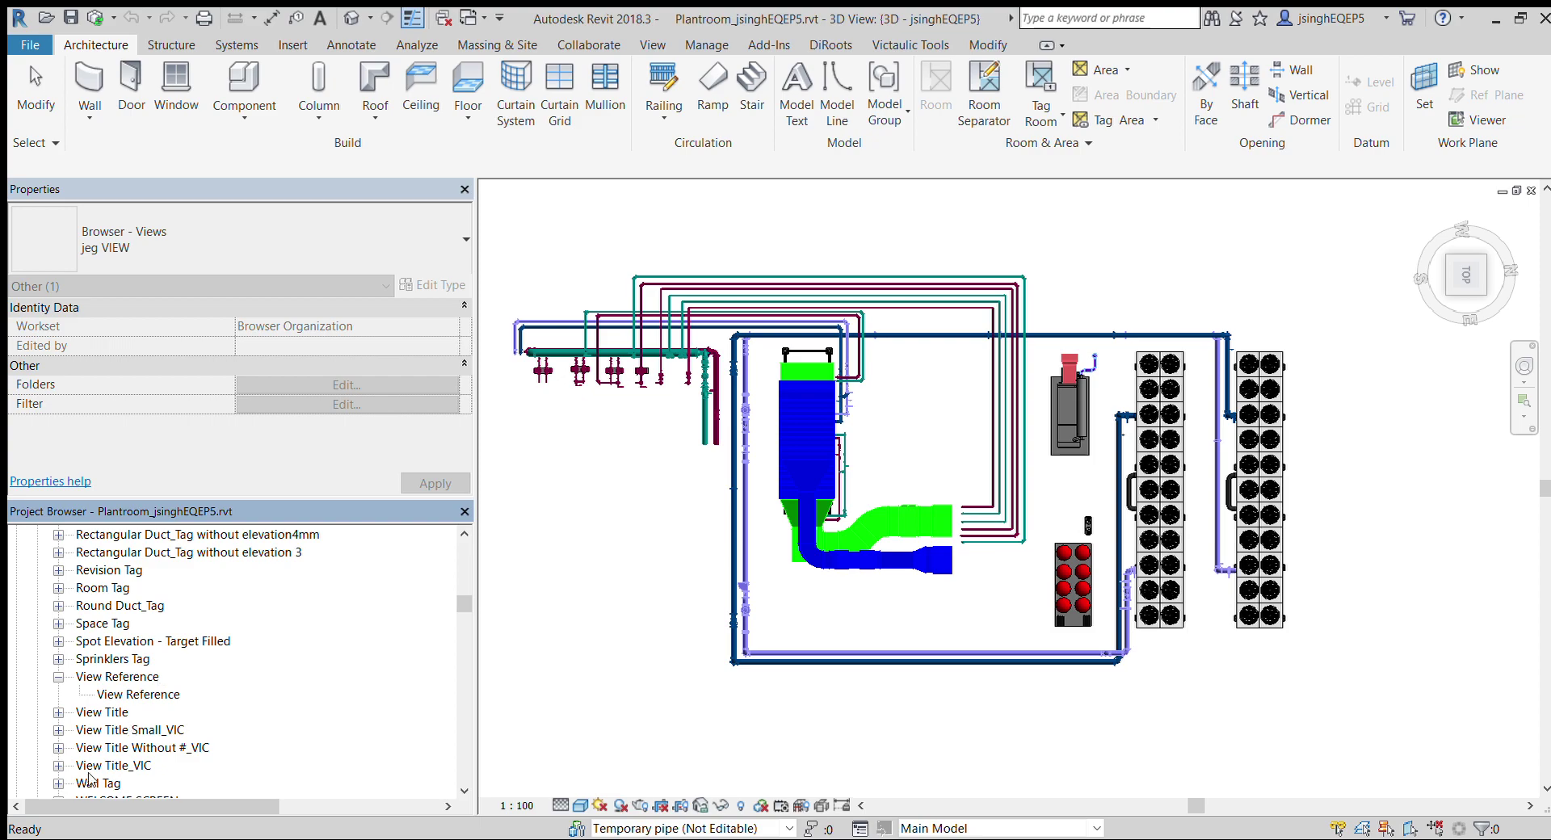
click(58, 712)
click(57, 713)
scroll(626, 623, down, 1)
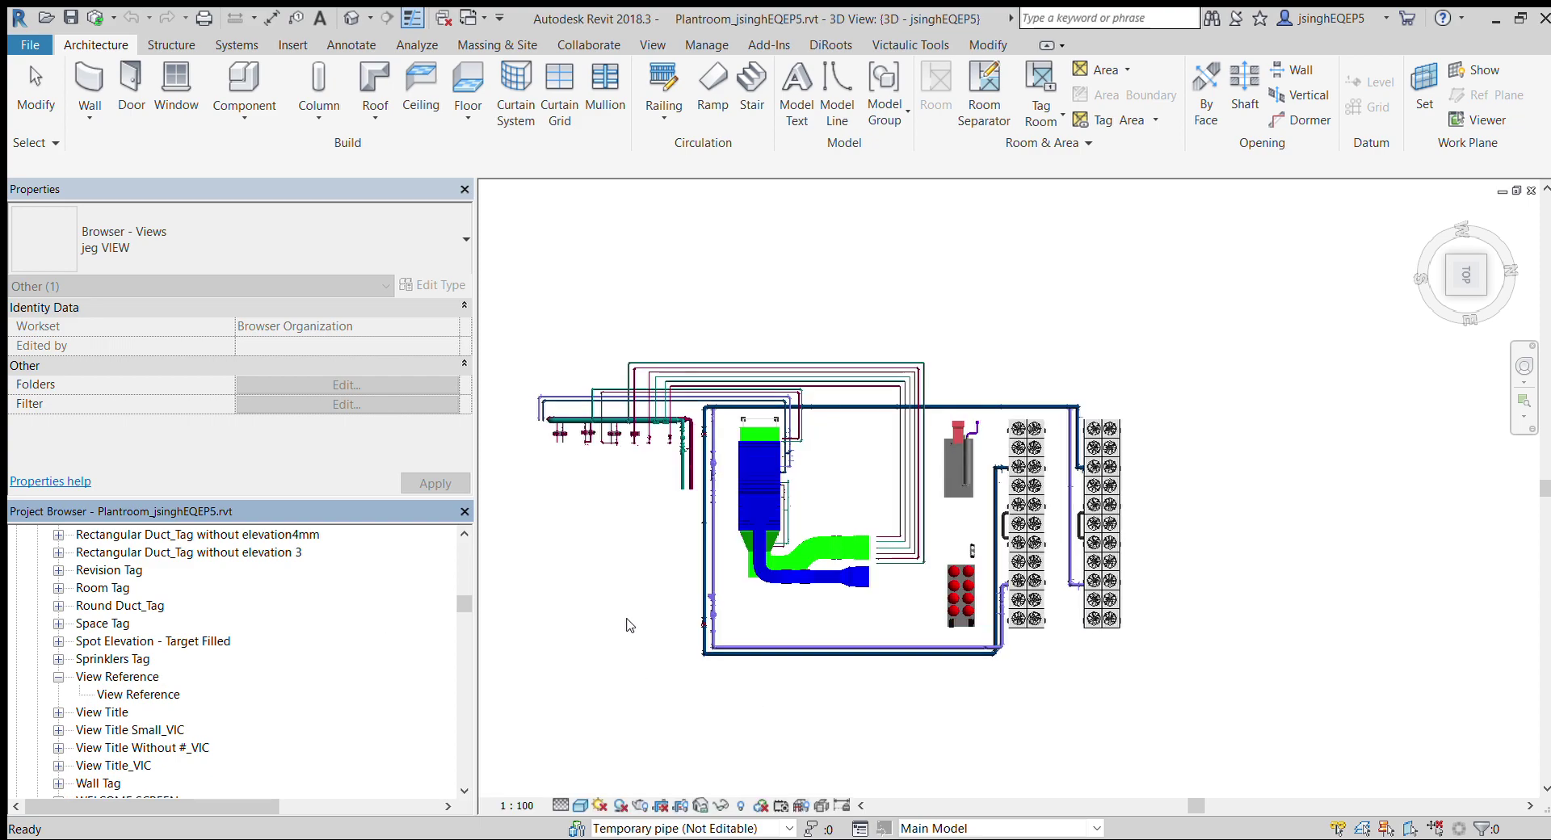
Step: Switch back to Project1's Level 0 plan and zoom in on the Hi All notes
key(ctrl+Tab)
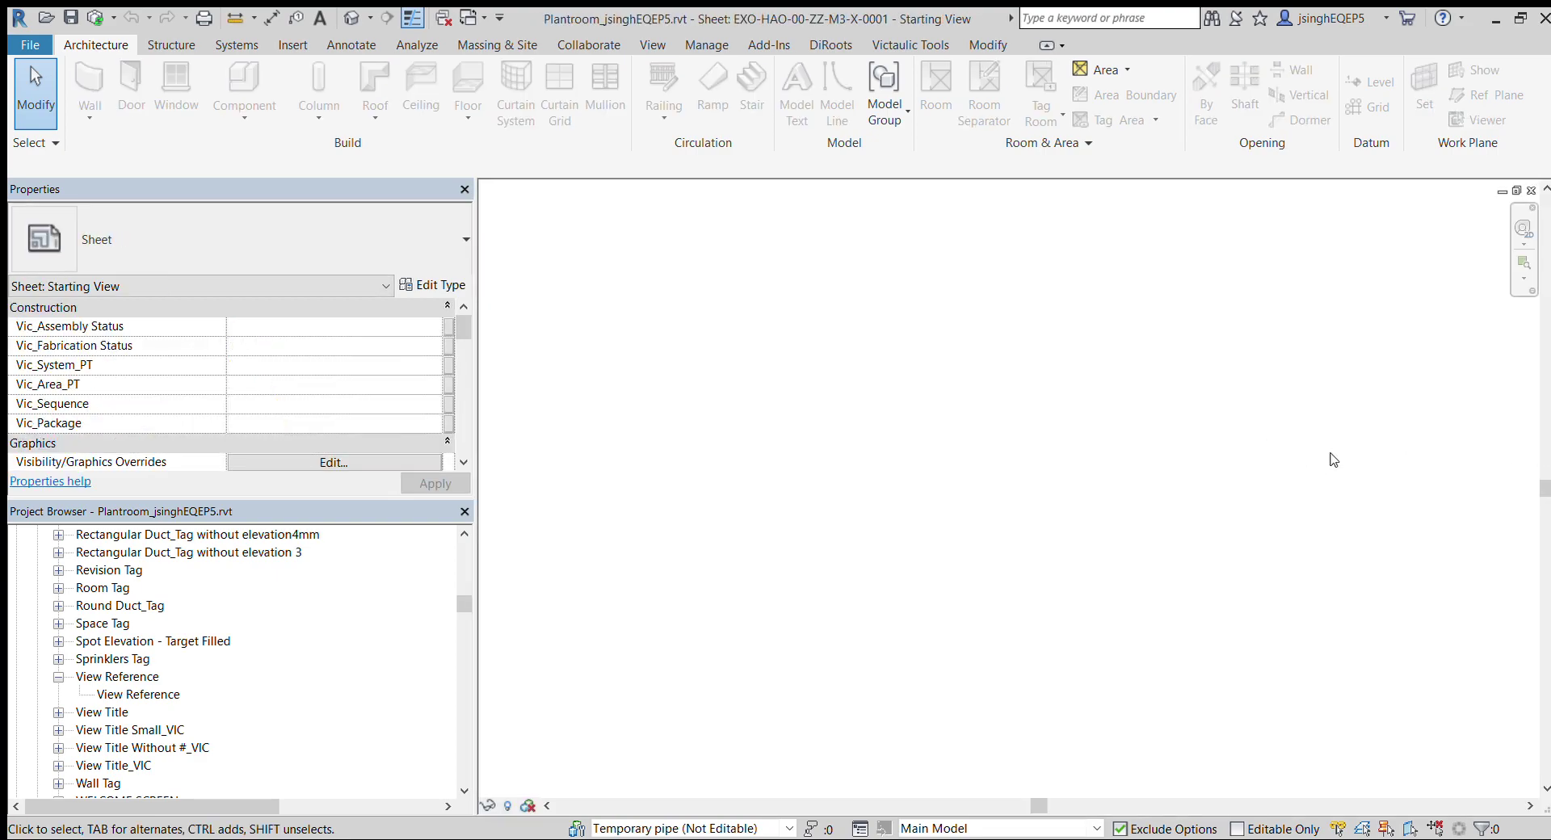
key(ctrl+Tab)
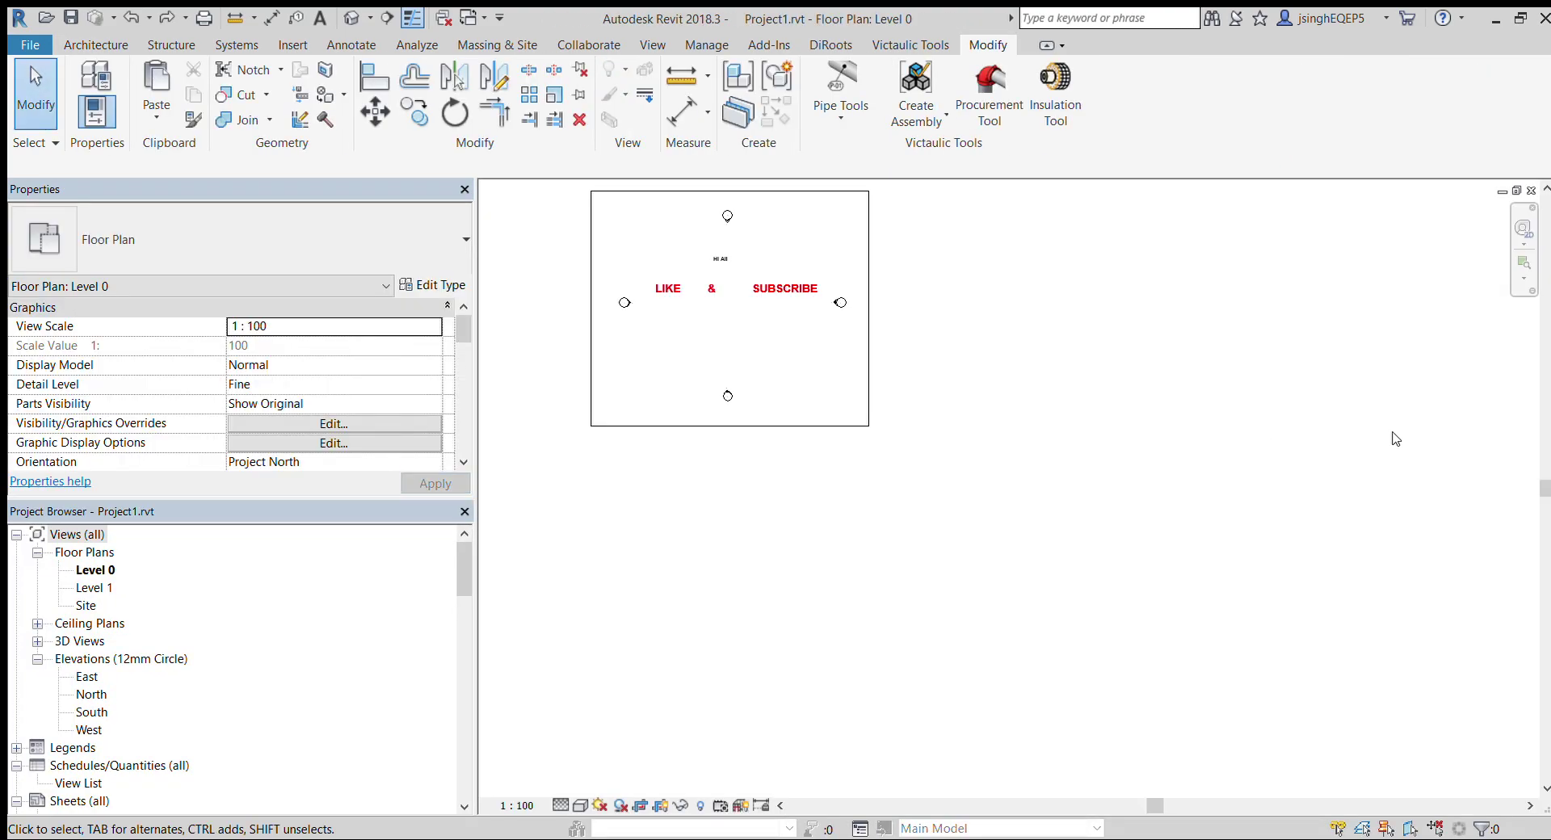
middle_drag(1202, 557, 1343, 616)
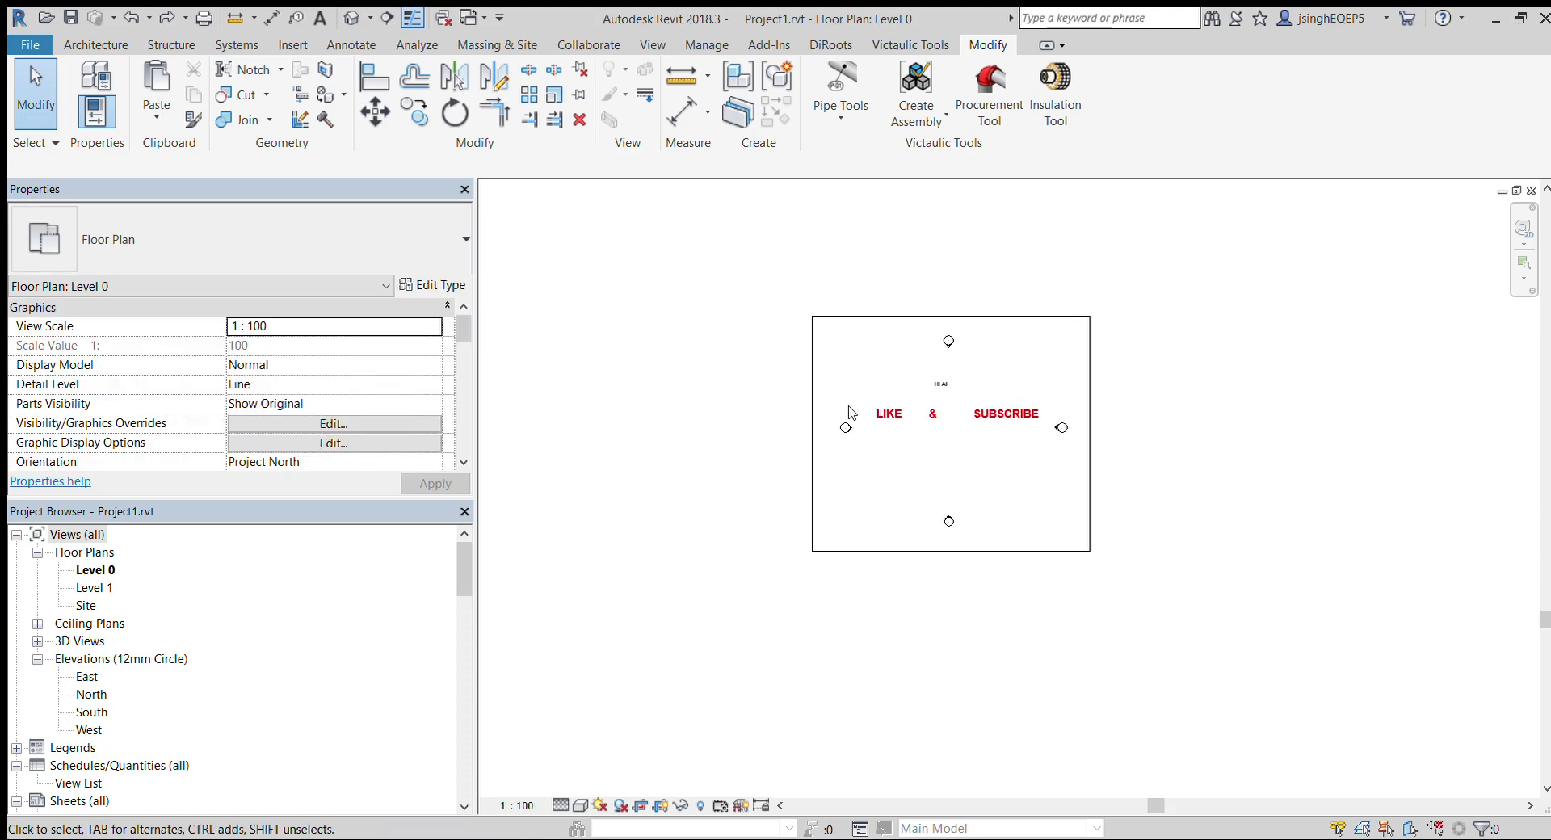
scroll(848, 414, up, 4)
scroll(1010, 344, up, 2)
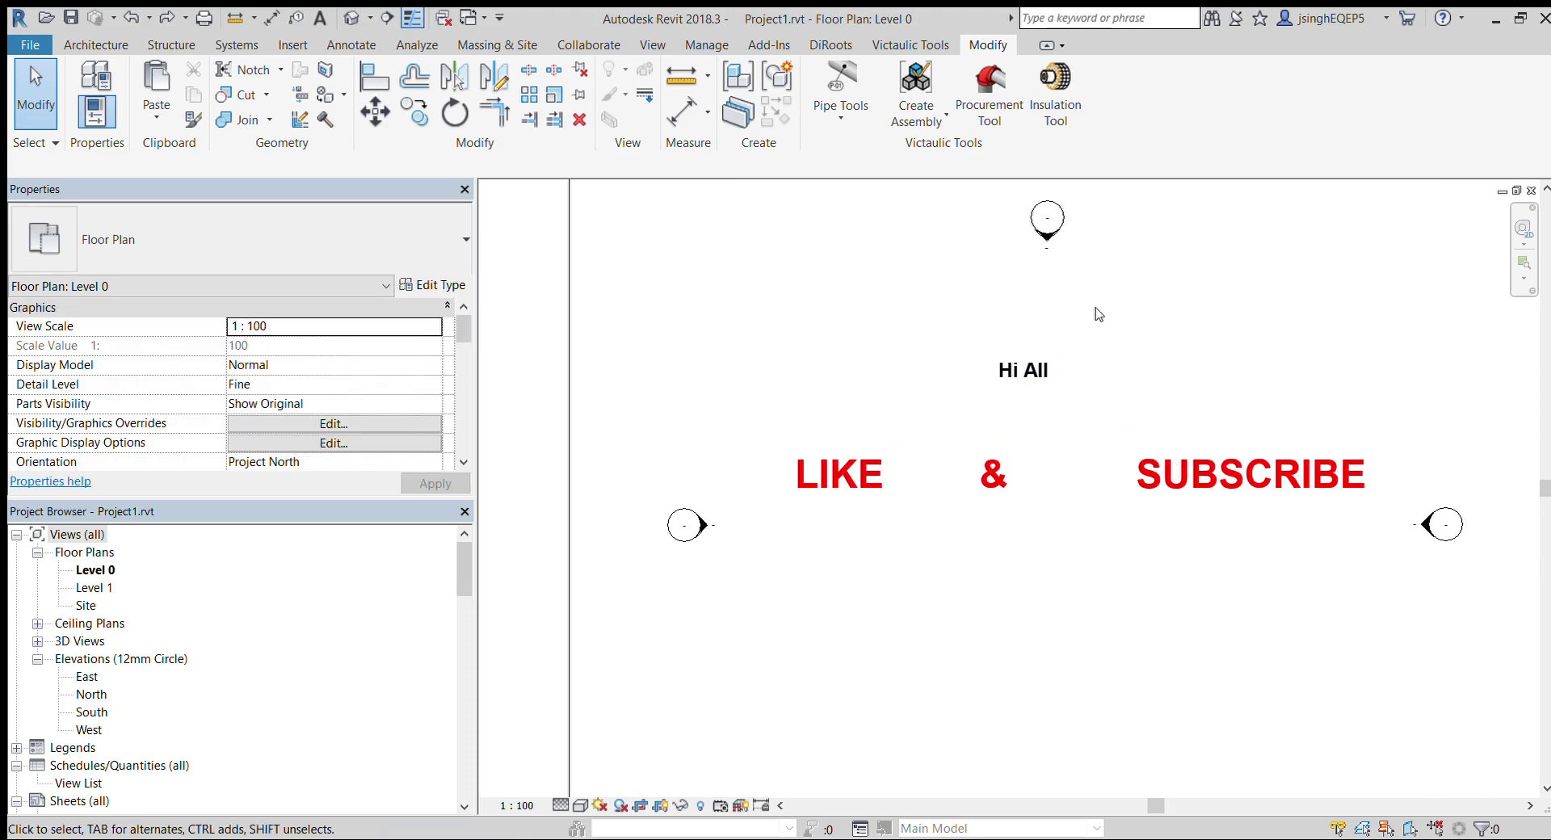
middle_drag(1094, 315, 1074, 321)
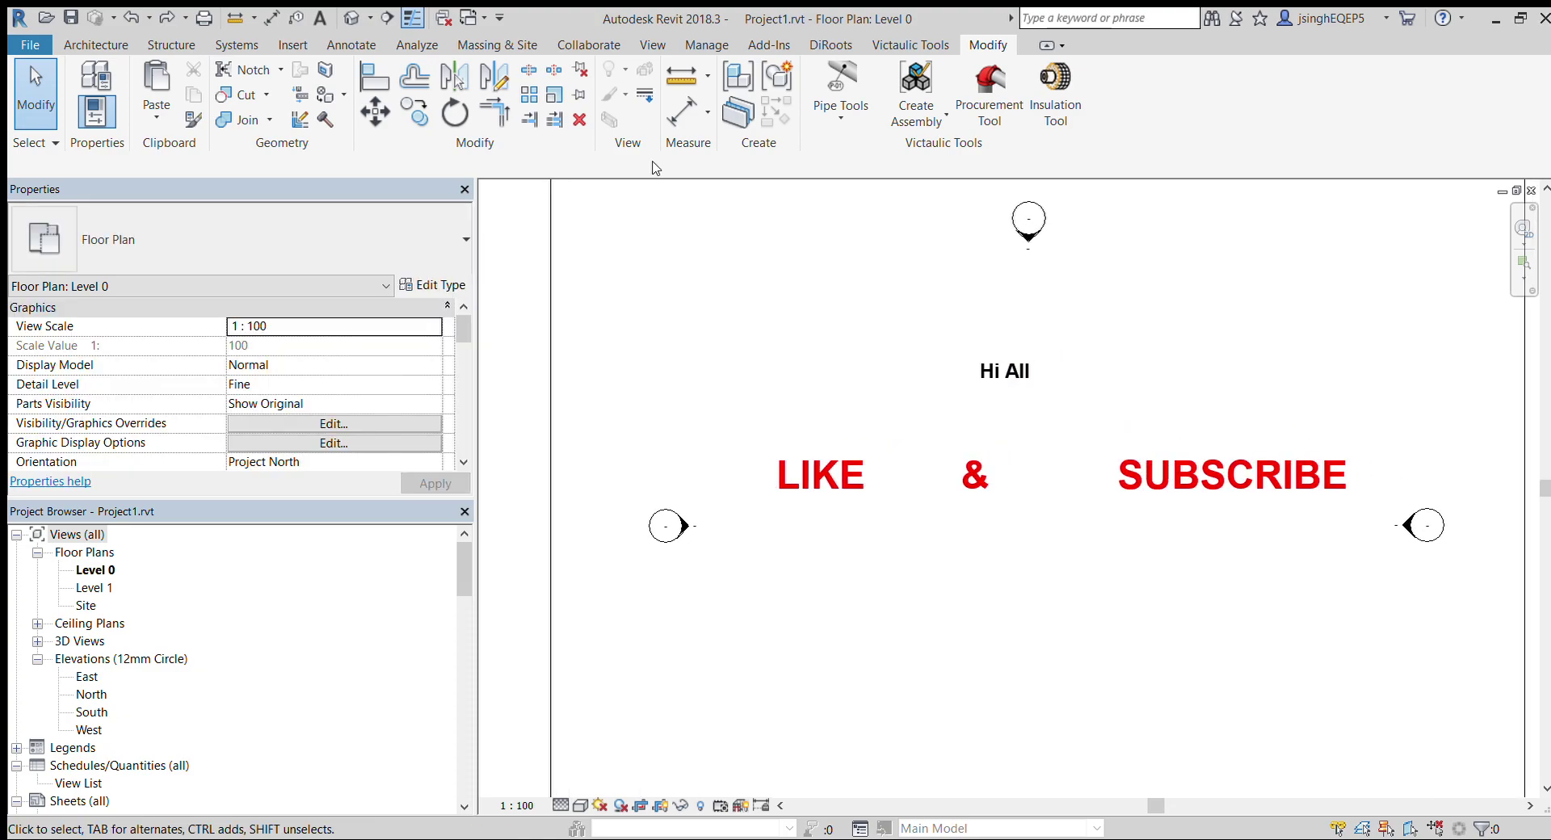
click(700, 53)
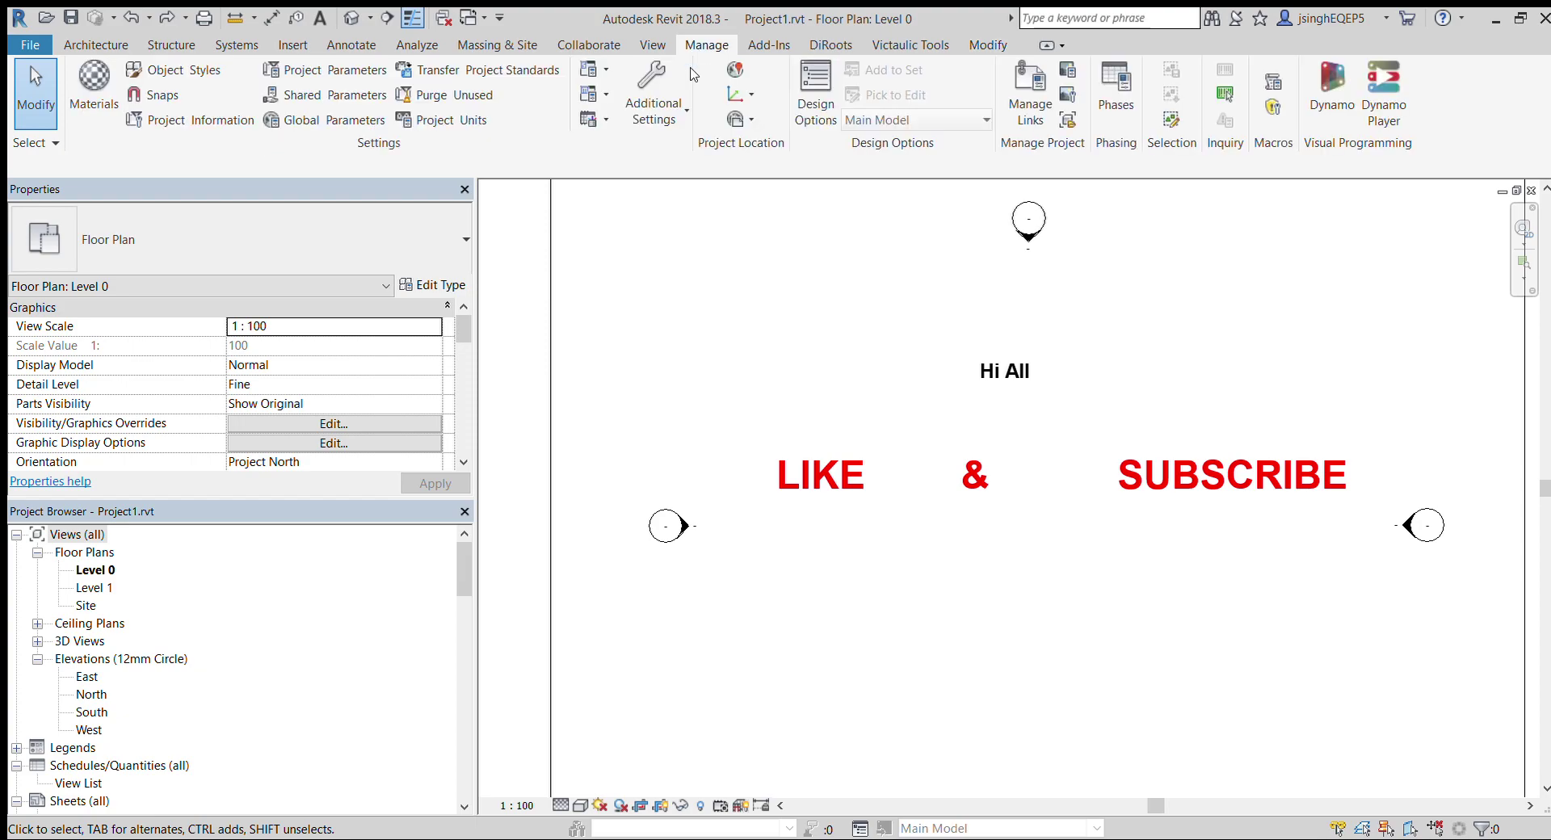
Step: Launch Transfer Project Standards to bring standards in from the Plantroom project
click(496, 73)
Step: Open sheet A100 - Unnamed and select its title block to confirm the A1 metric type
scroll(878, 420, down, 2)
scroll(44, 684, down, 2)
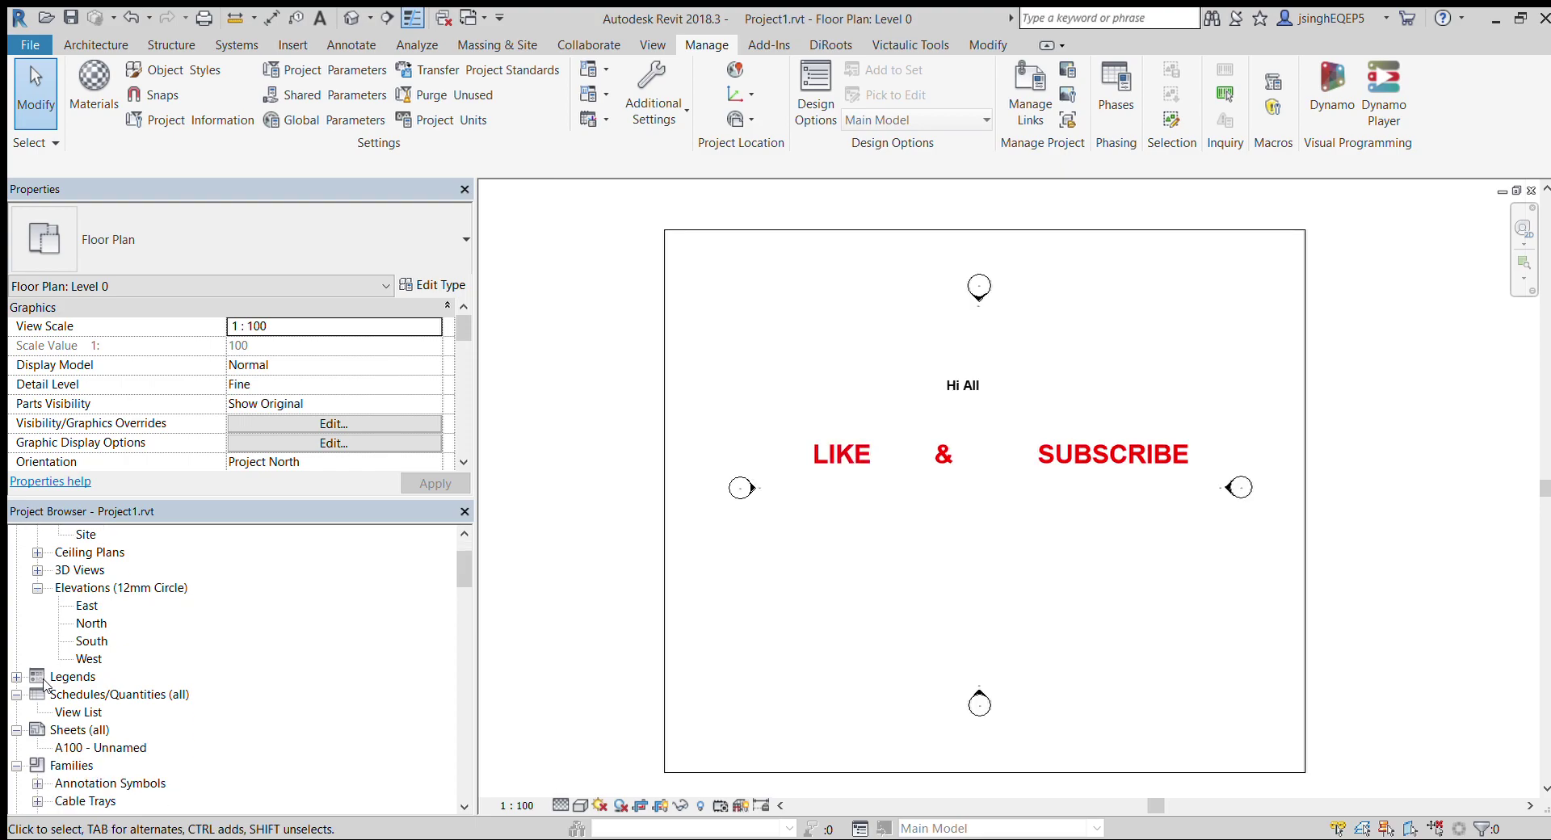
click(78, 712)
double_click(75, 714)
double_click(101, 747)
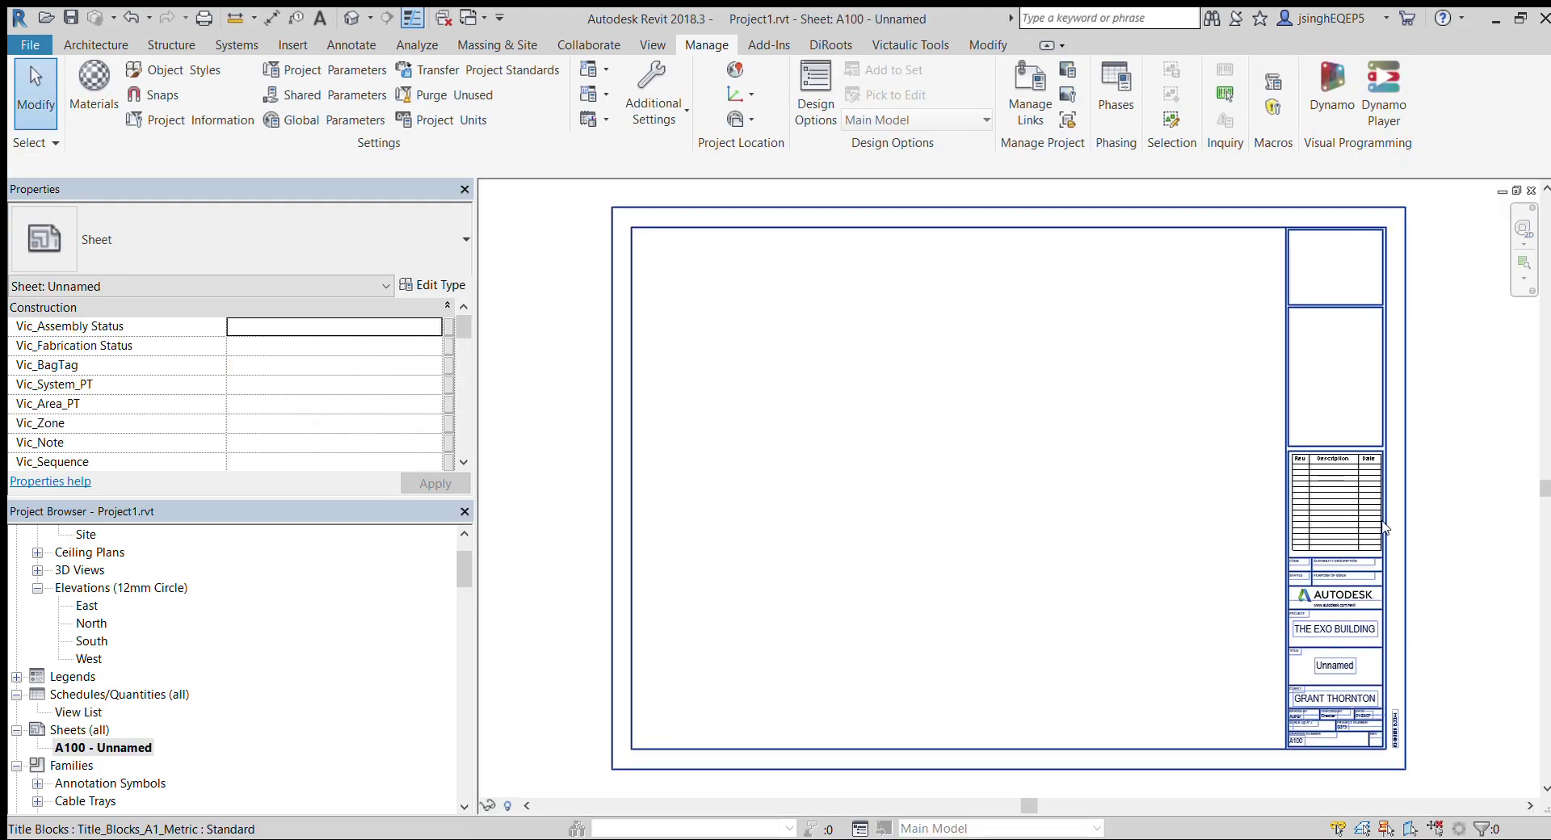
click(1385, 527)
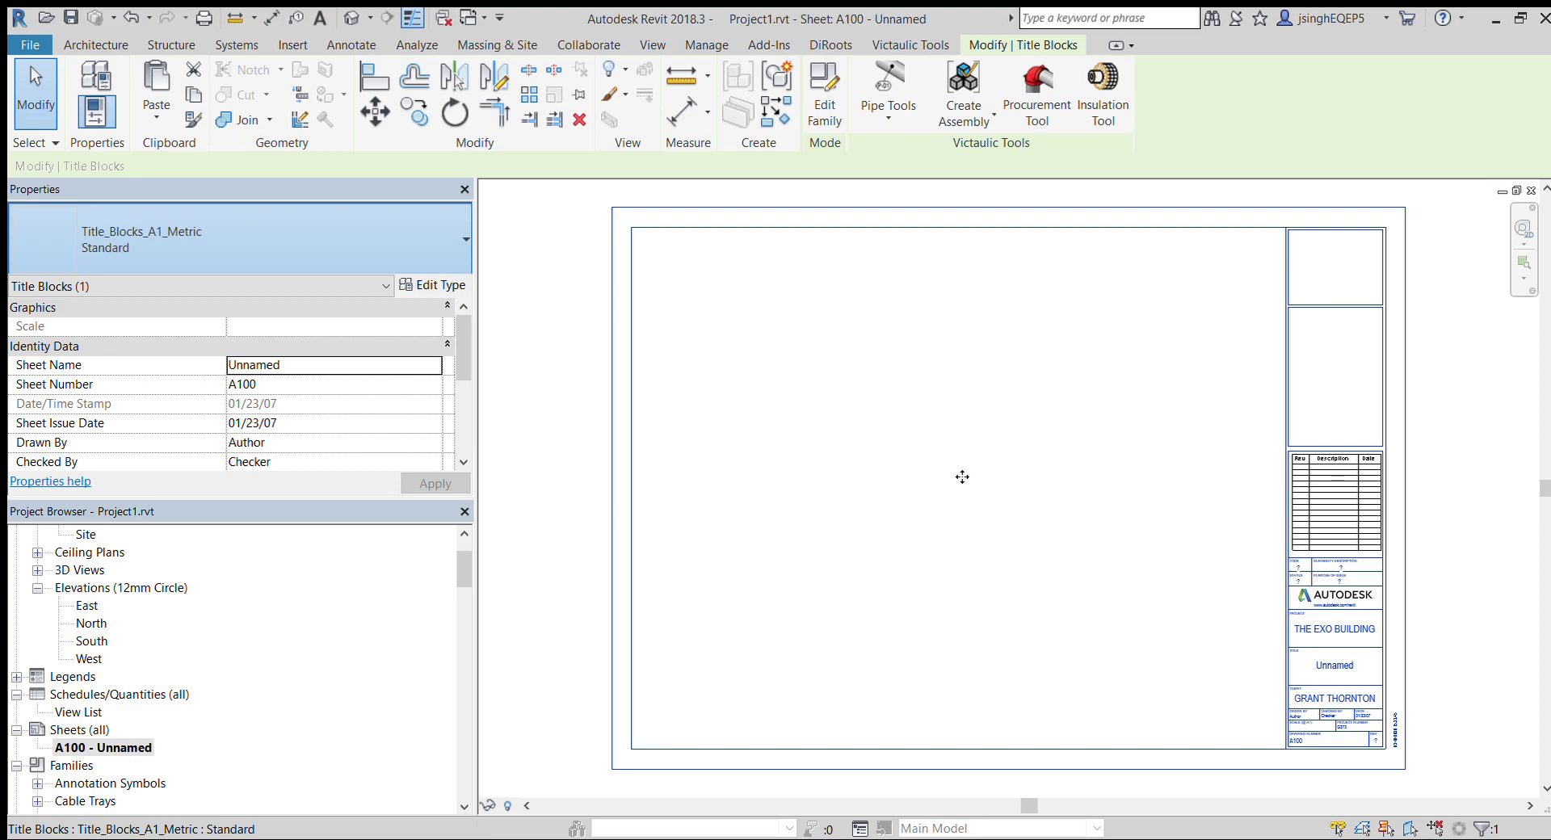
click(900, 467)
scroll(116, 684, down, 15)
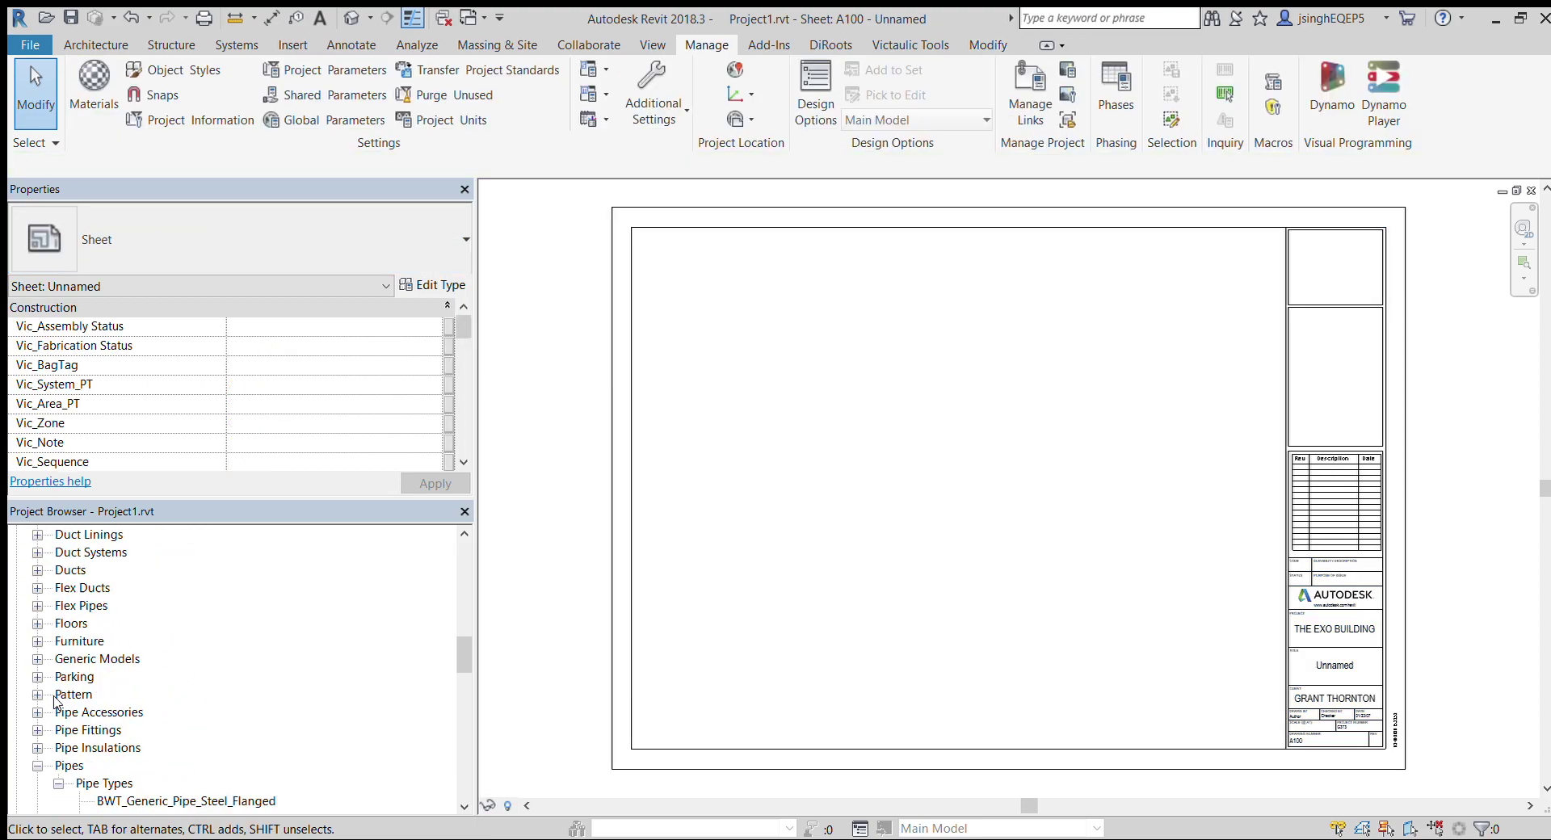
scroll(56, 701, down, 1)
scroll(71, 731, up, 4)
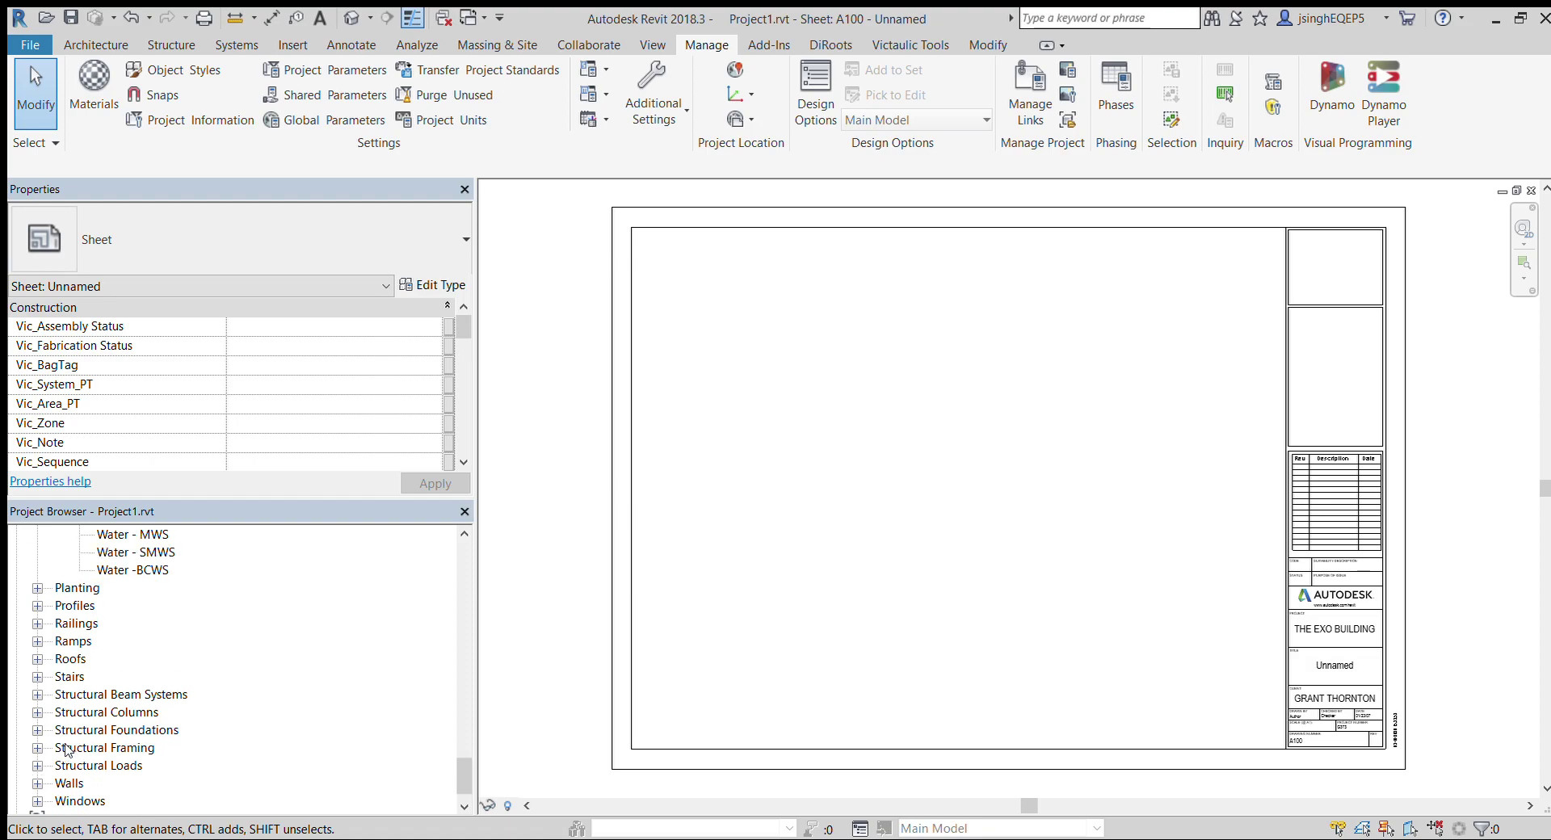
scroll(68, 707, up, 6)
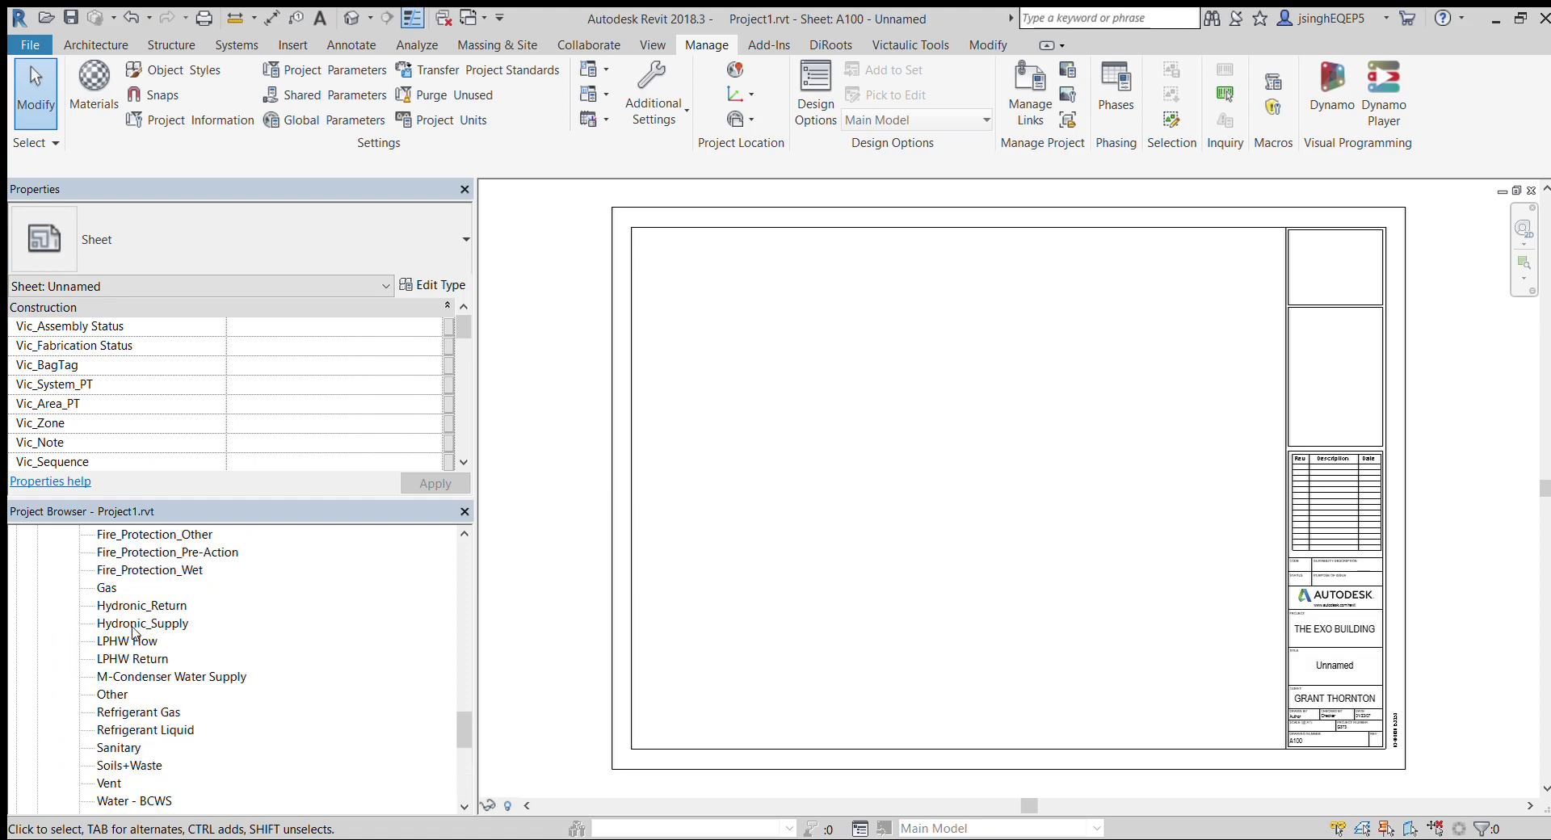
scroll(146, 618, up, 2)
scroll(160, 608, down, 2)
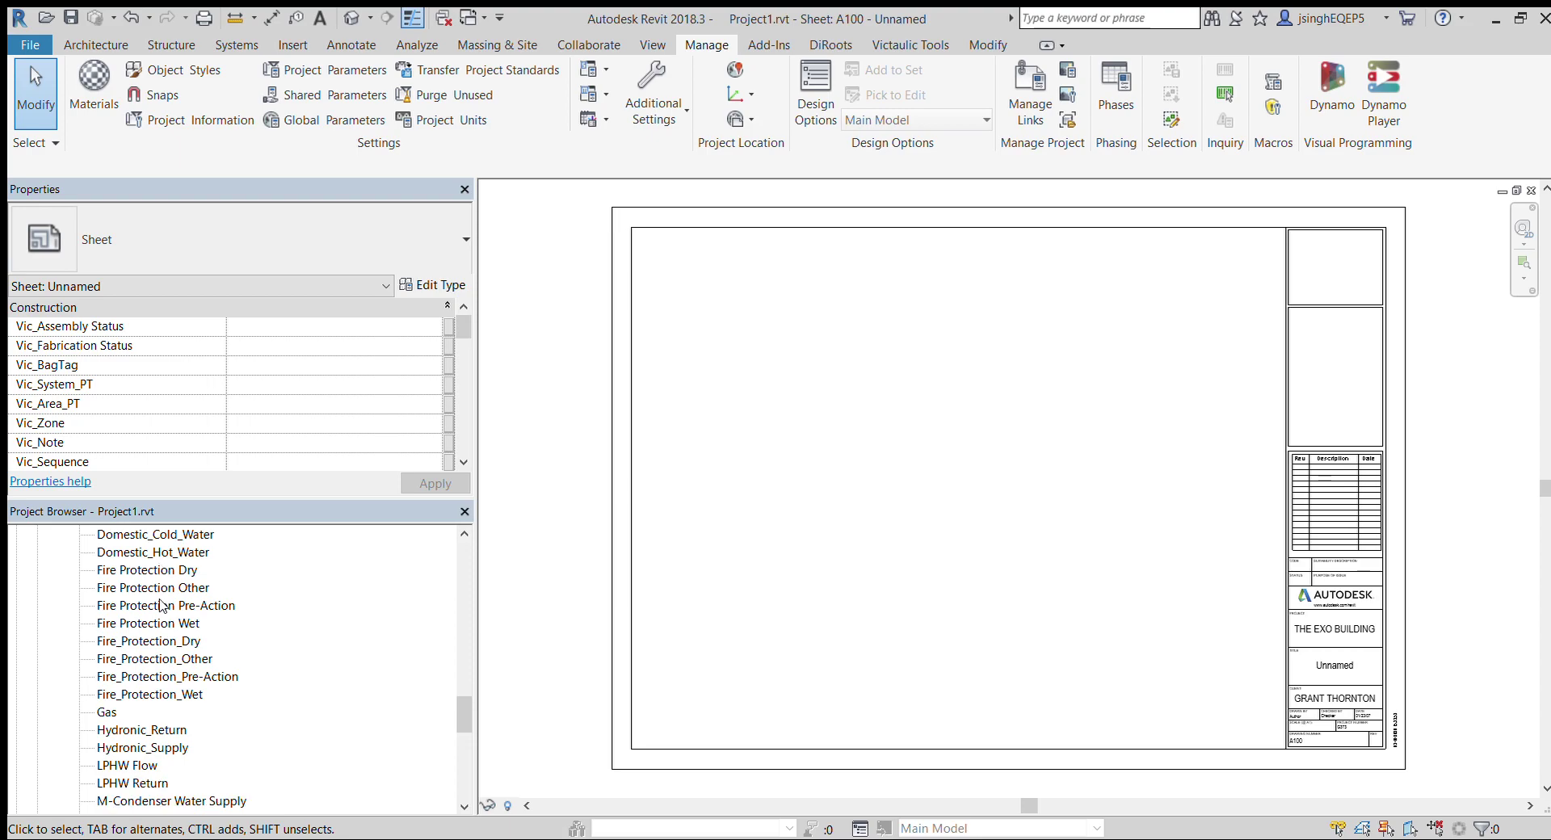
scroll(162, 605, up, 2)
scroll(160, 606, up, 1)
scroll(154, 602, down, 1)
scroll(150, 597, up, 2)
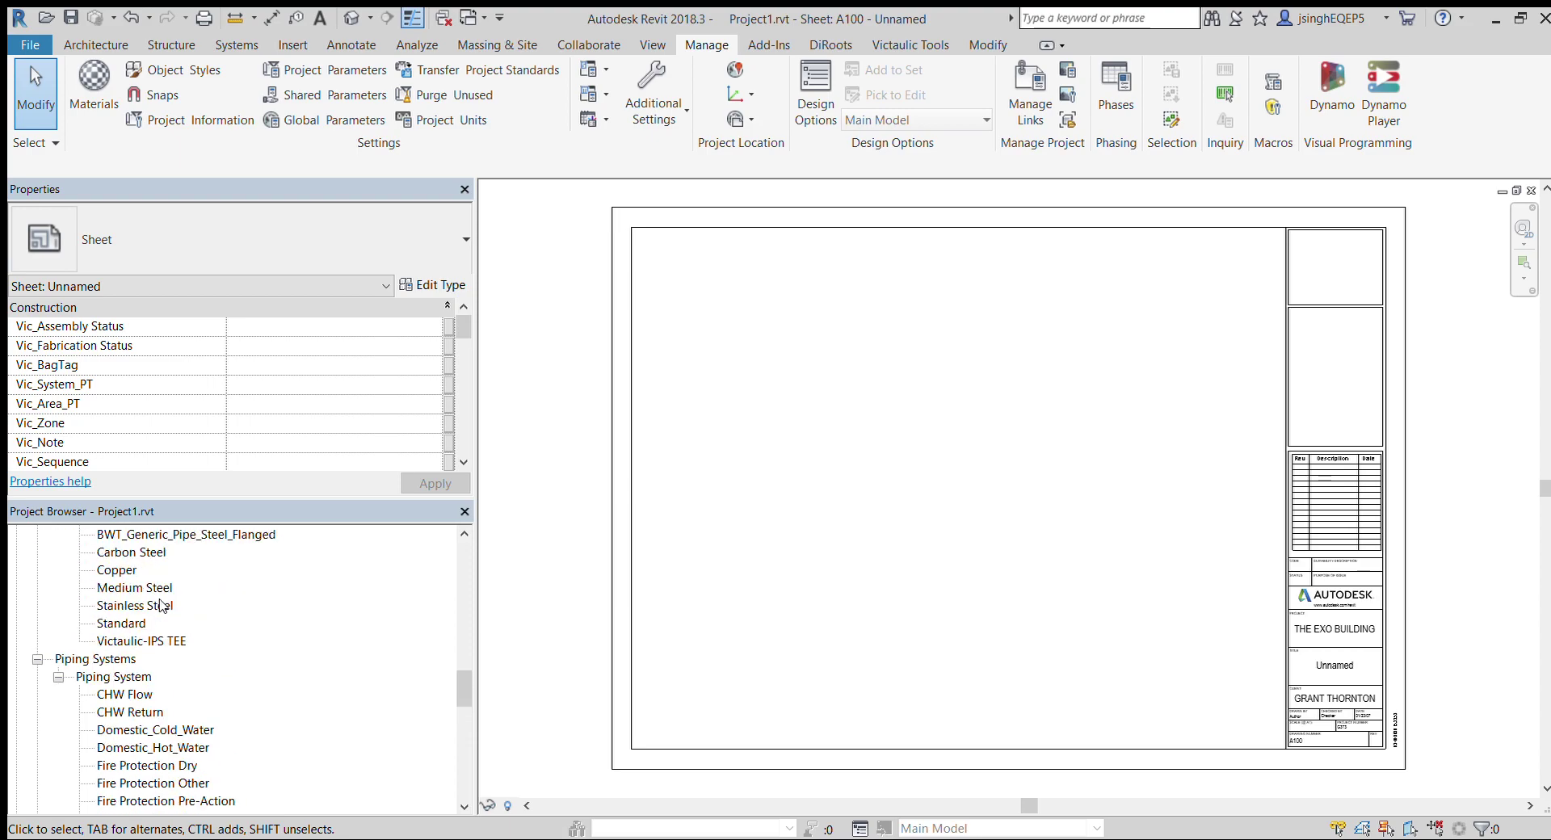
scroll(148, 596, up, 1)
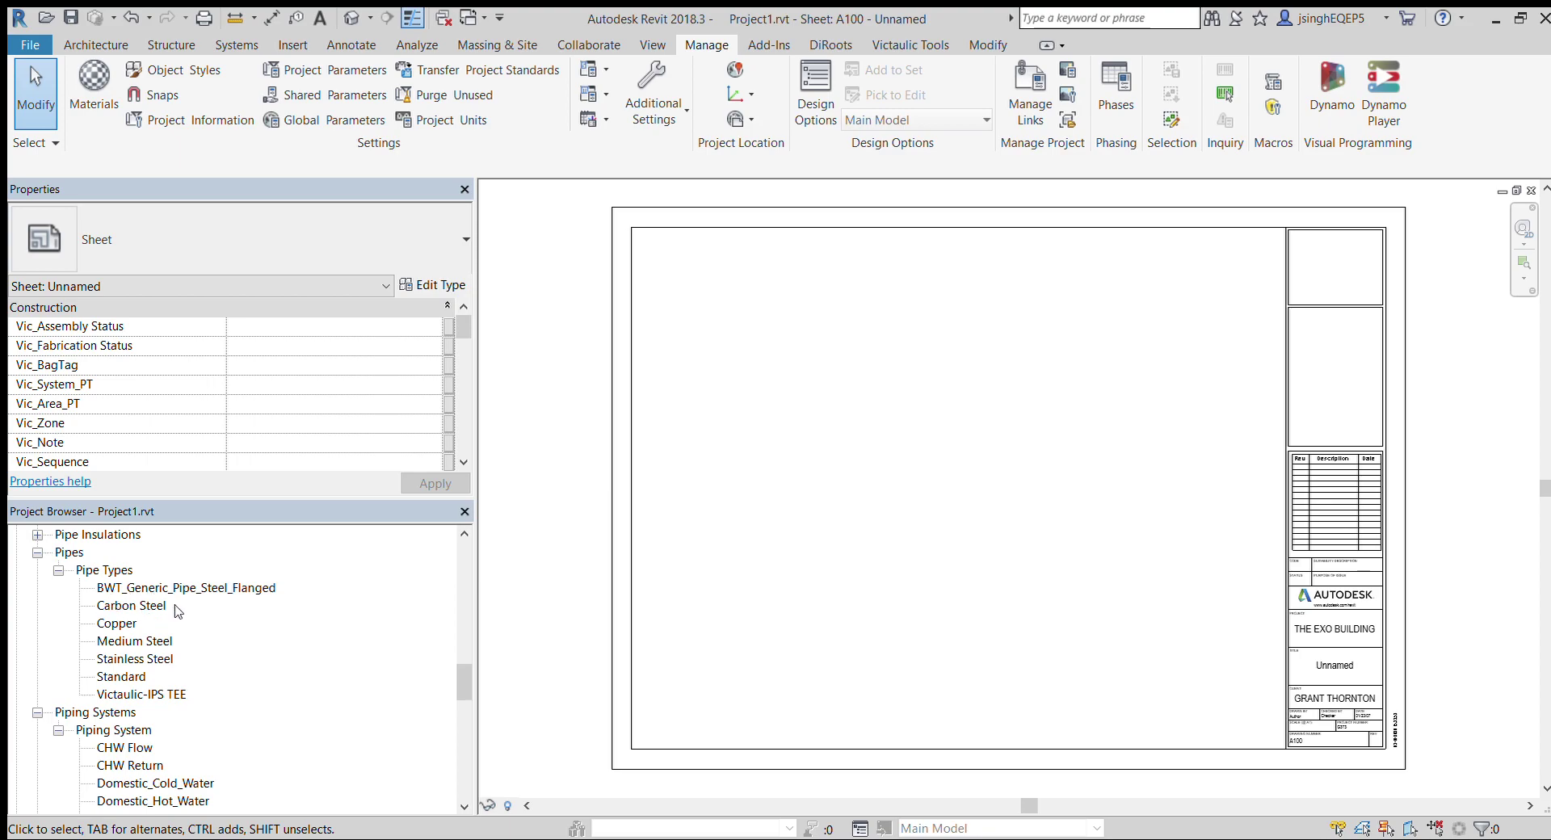
scroll(224, 651, up, 5)
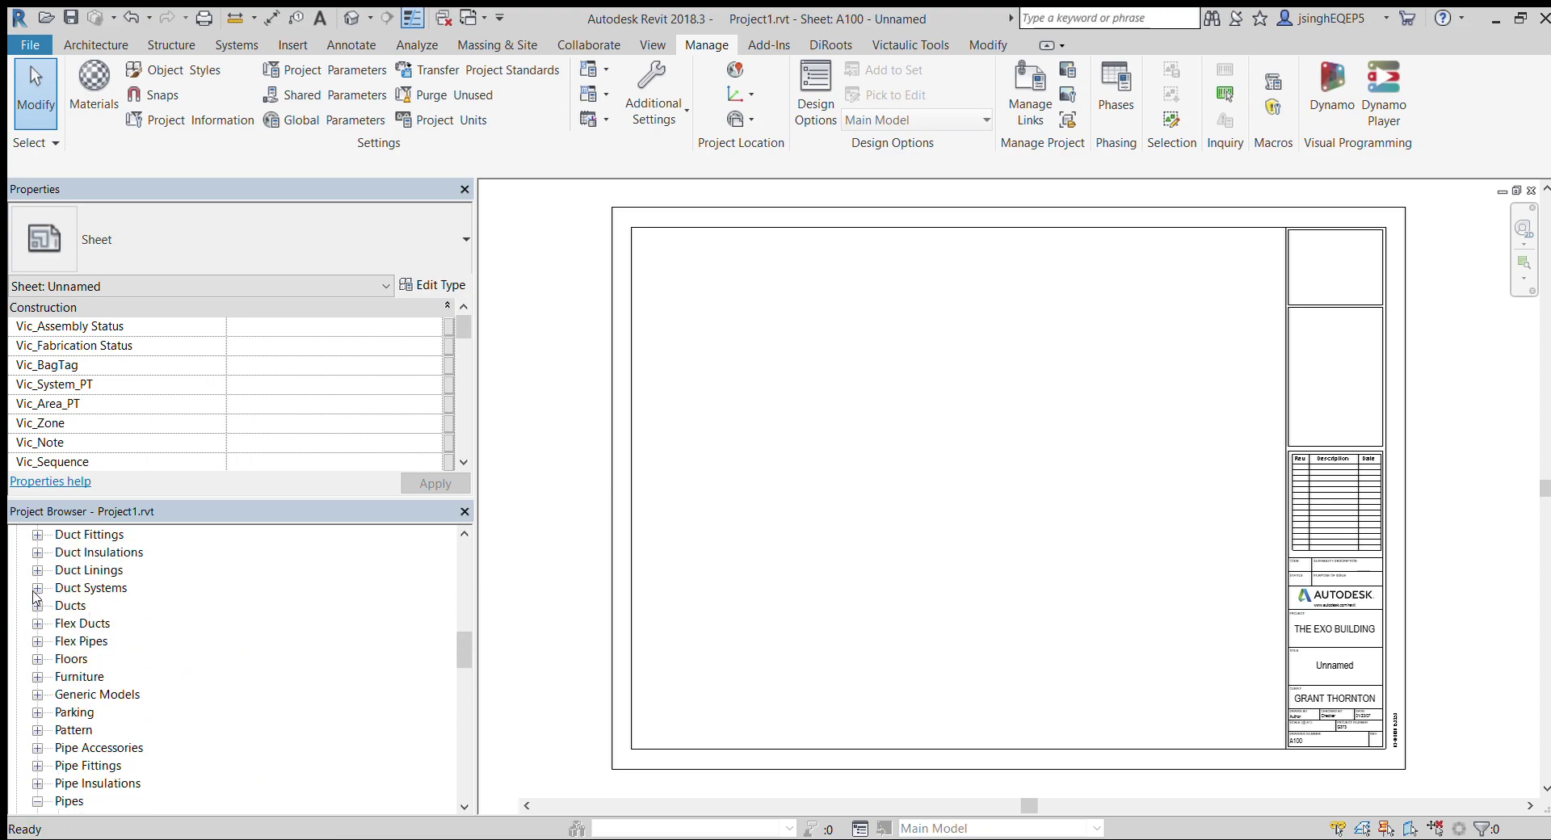
Step: Expand Duct Systems and review the transferred duct system types
click(38, 588)
click(57, 607)
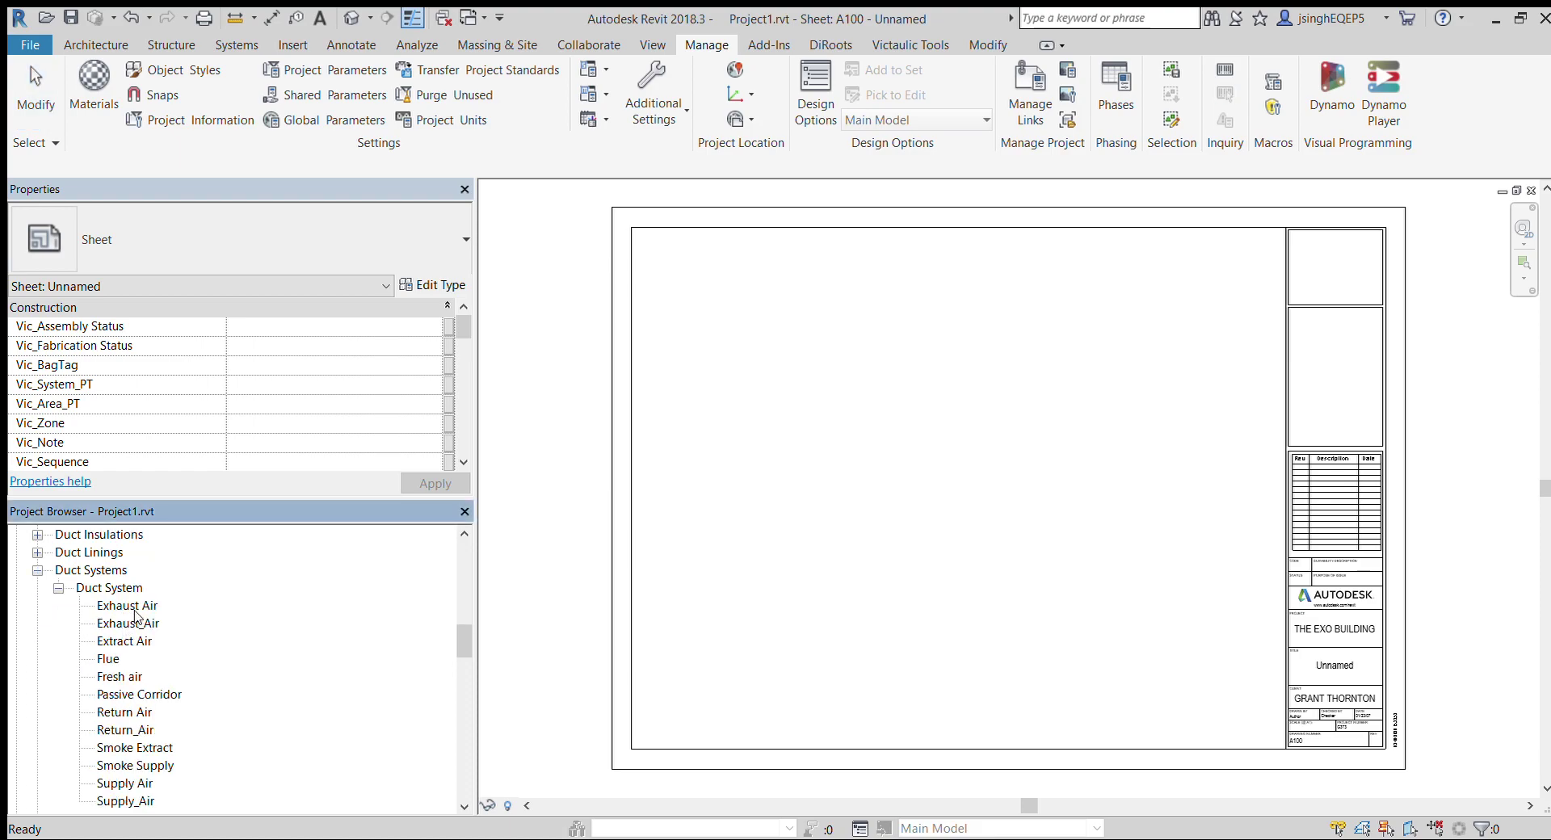
scroll(138, 606, down, 2)
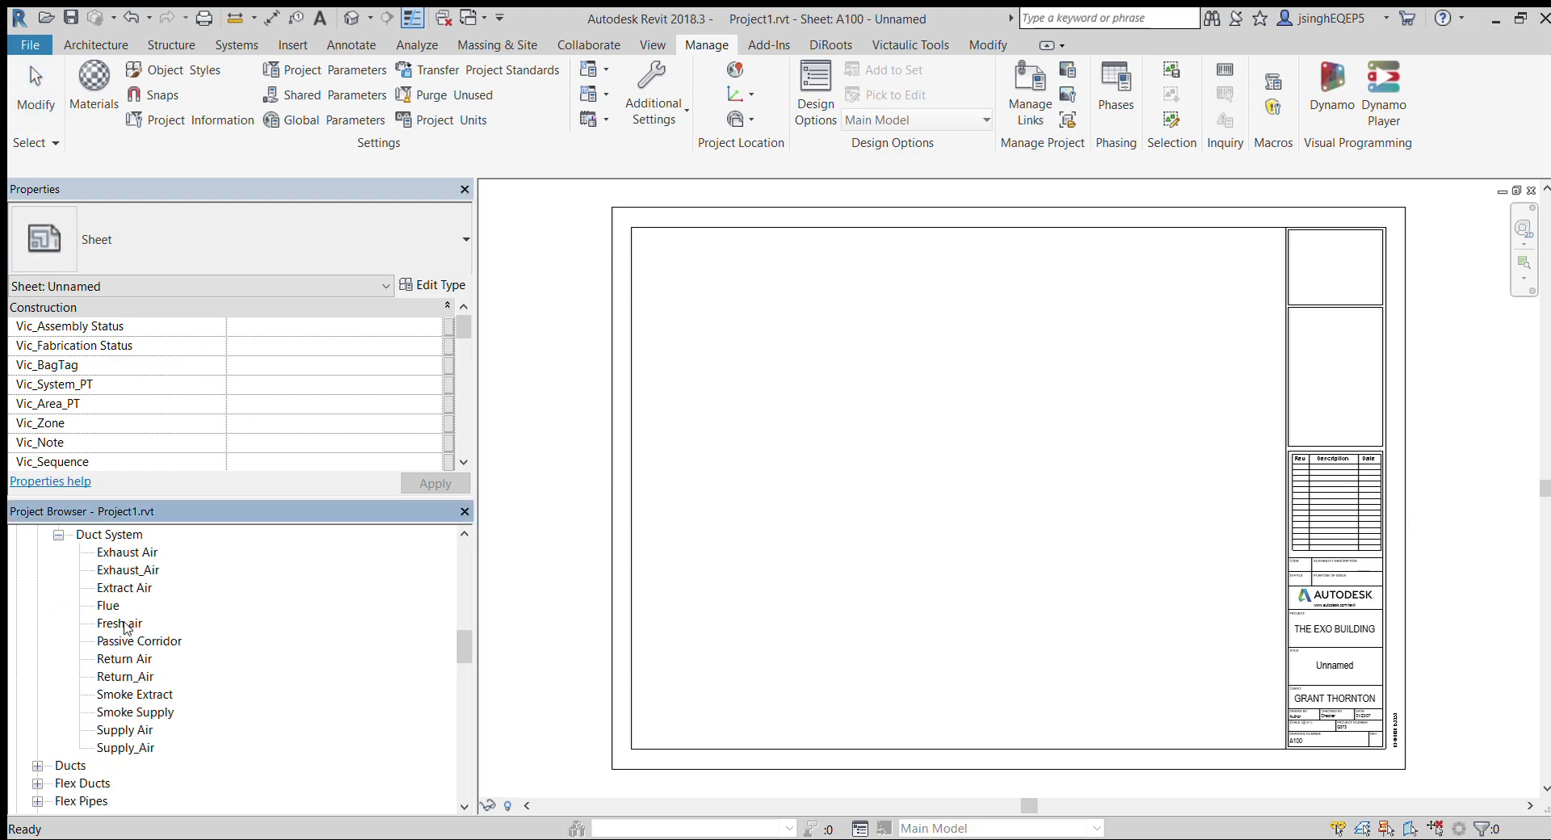
scroll(137, 751, up, 5)
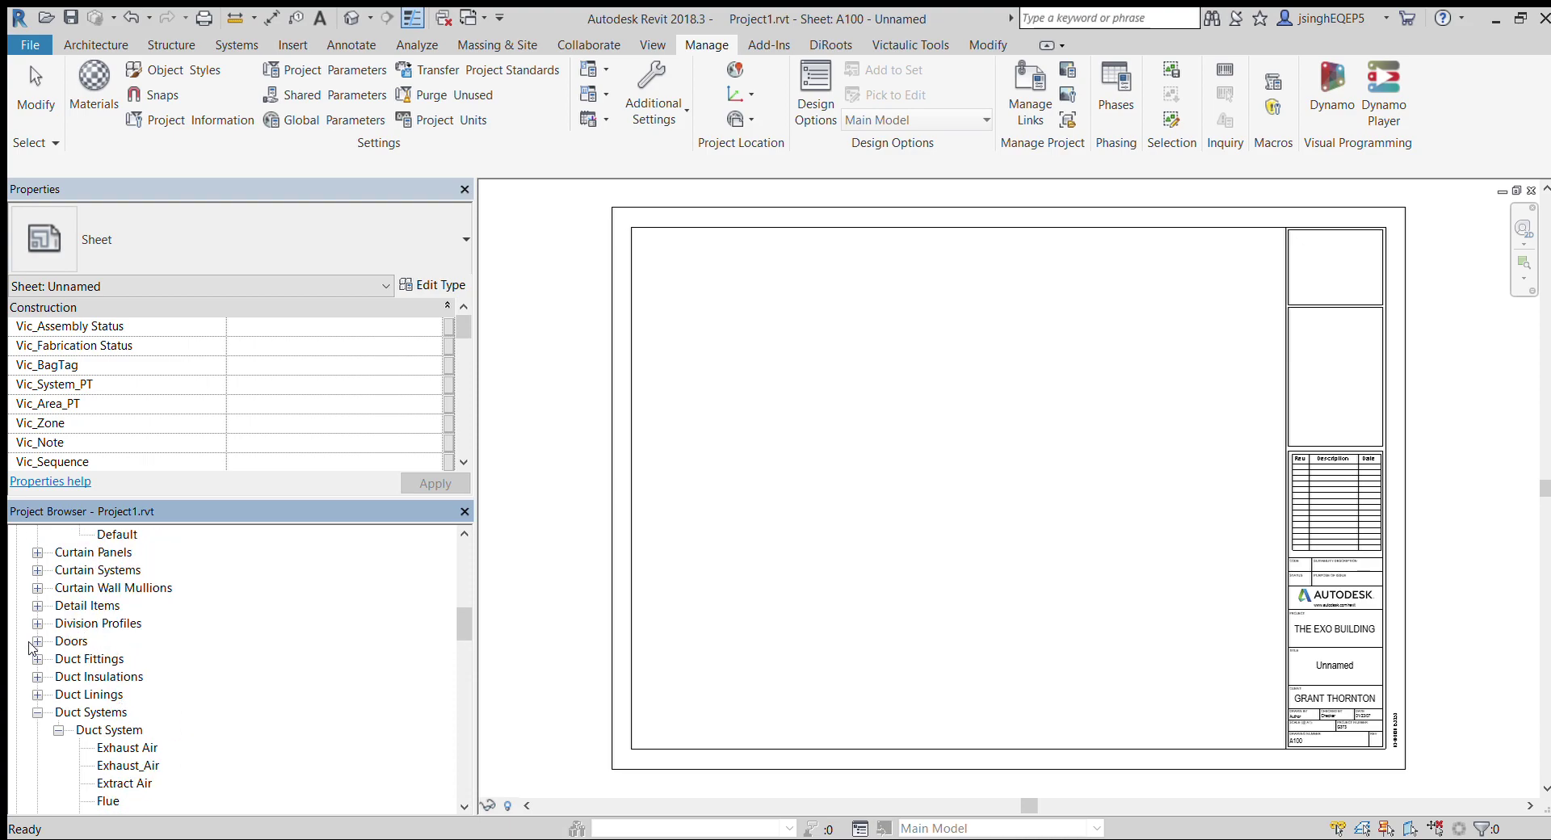
scroll(77, 669, up, 3)
scroll(77, 669, up, 5)
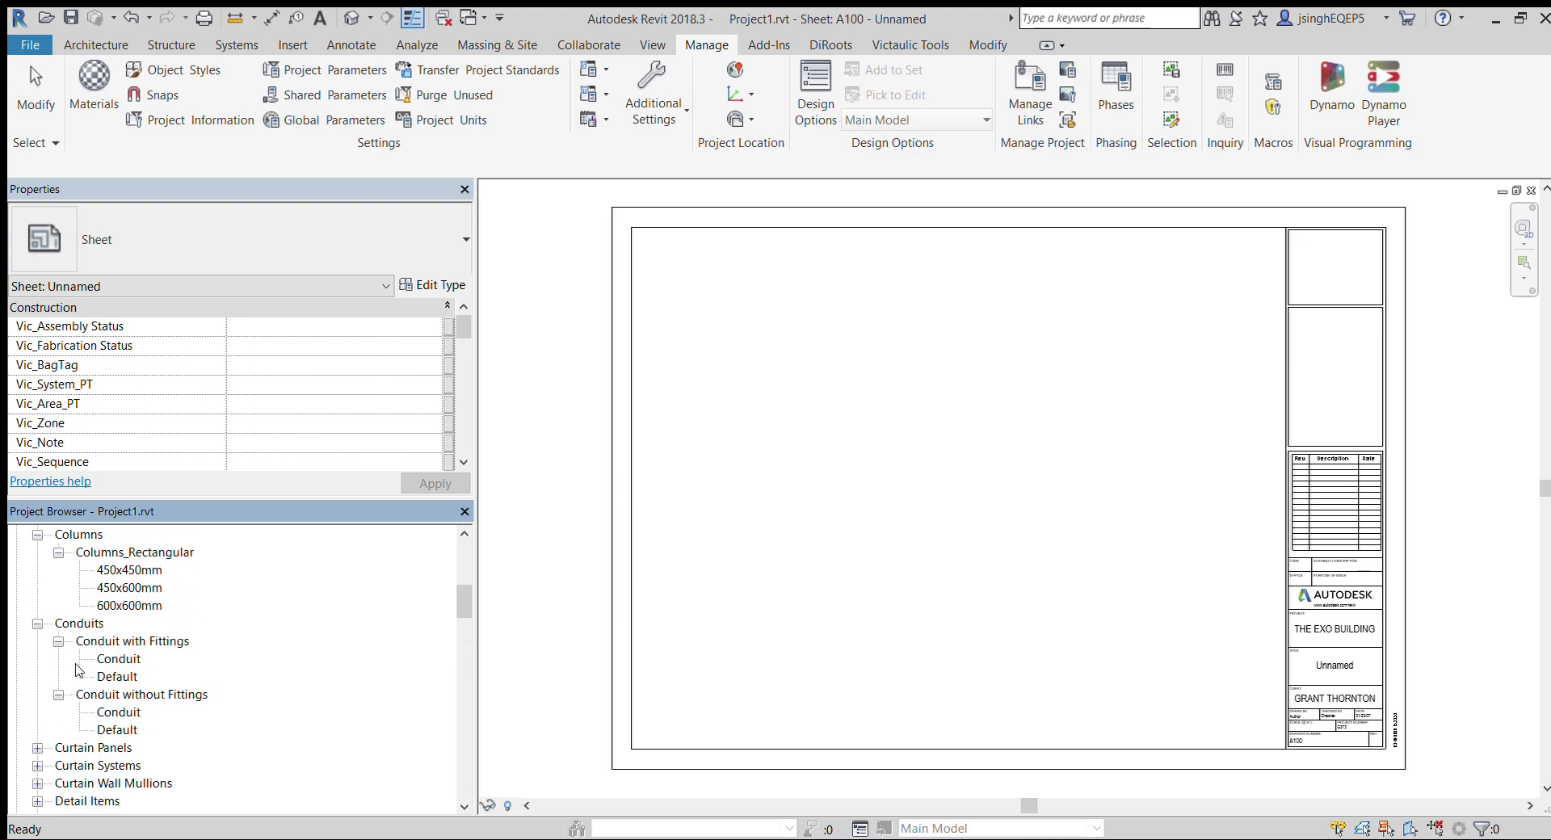
scroll(77, 669, up, 1)
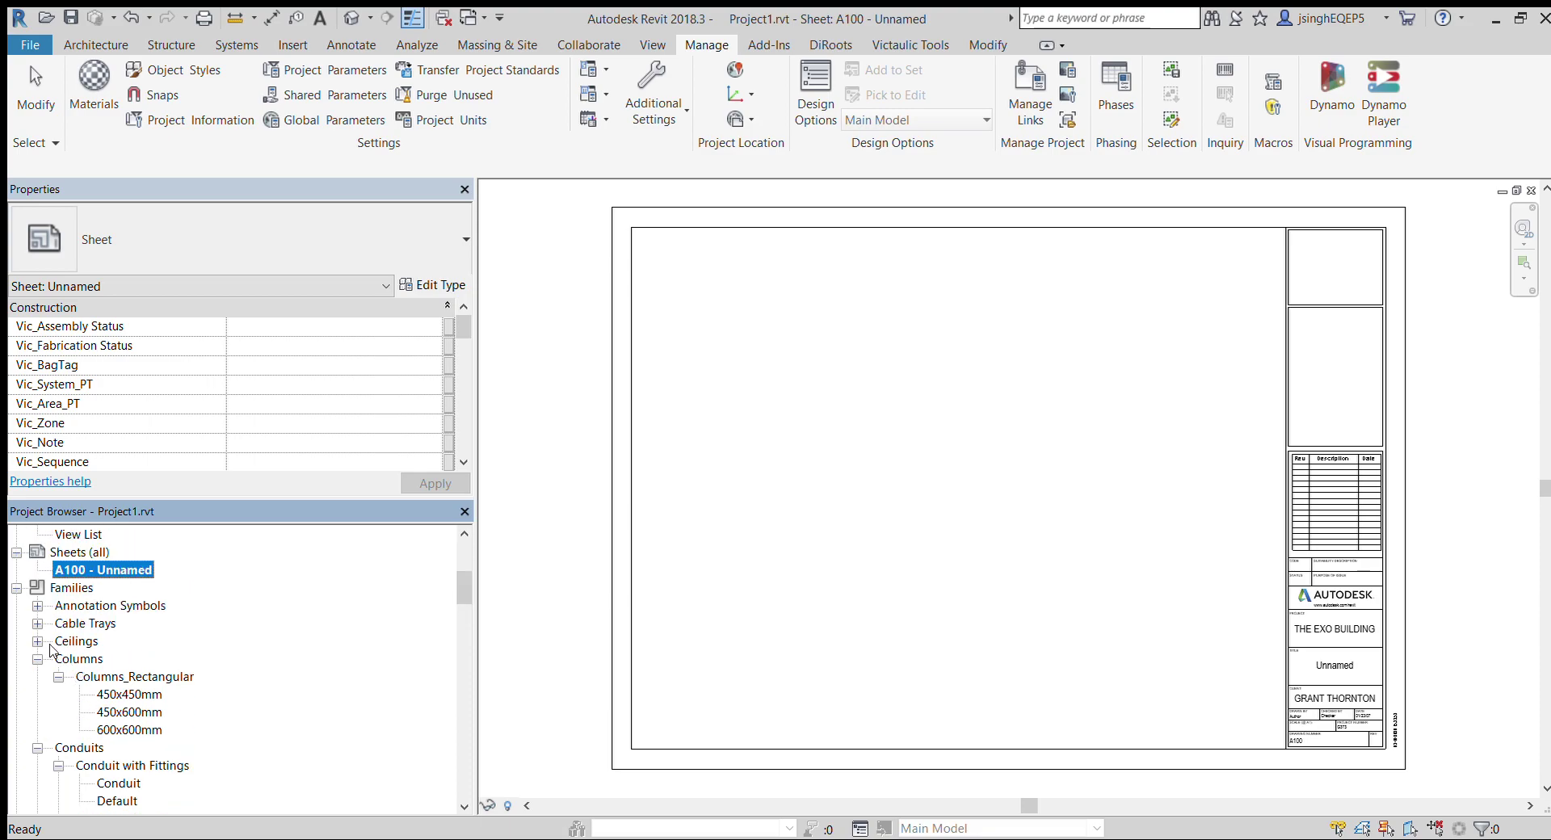
Step: Briefly expand the Annotation Symbols families, then collapse them again
click(37, 606)
scroll(167, 620, down, 9)
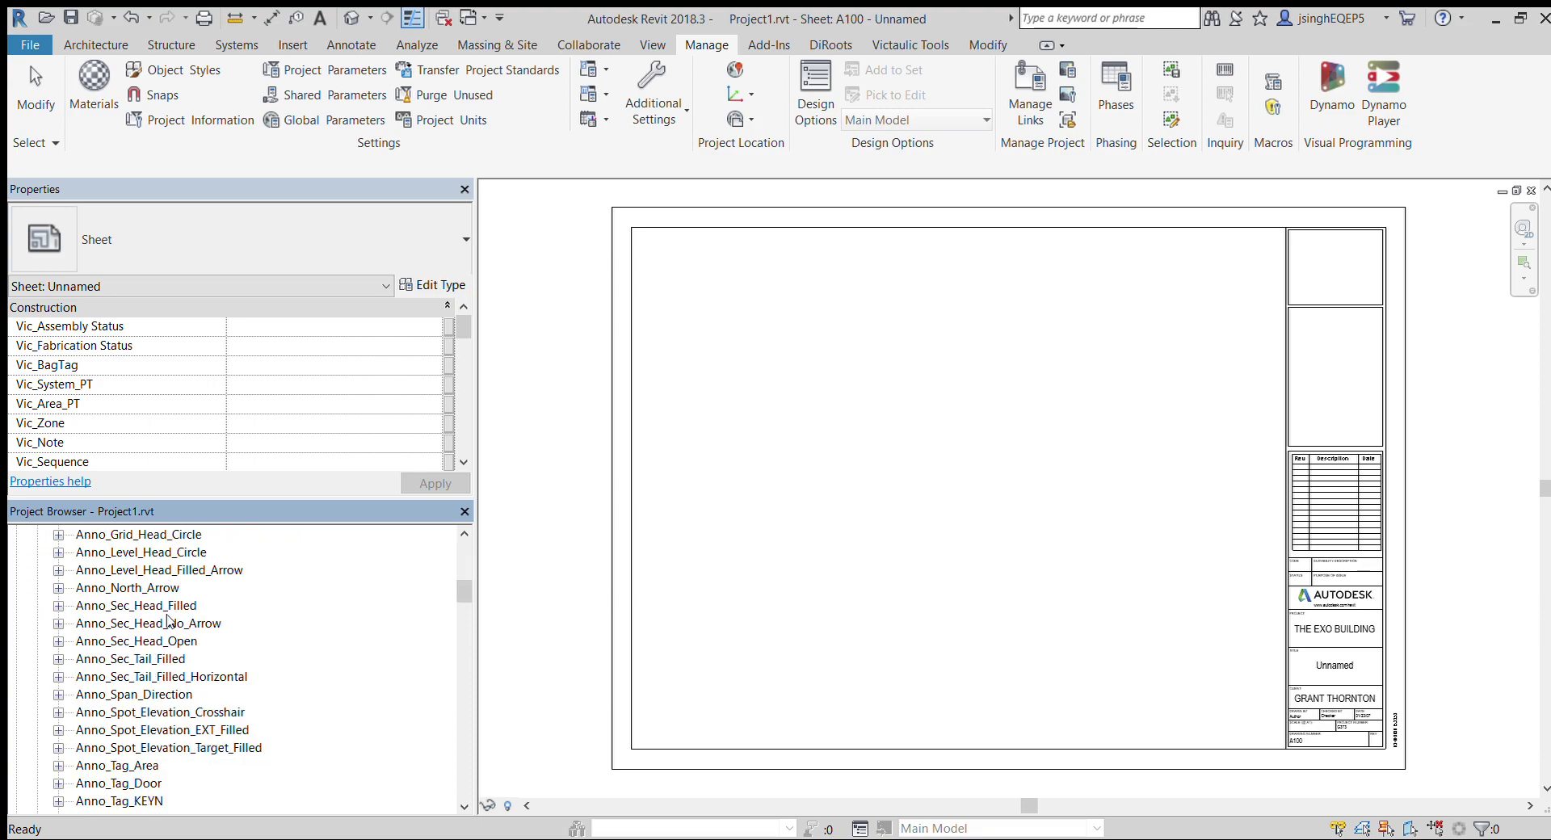
scroll(167, 620, down, 1)
scroll(167, 620, up, 7)
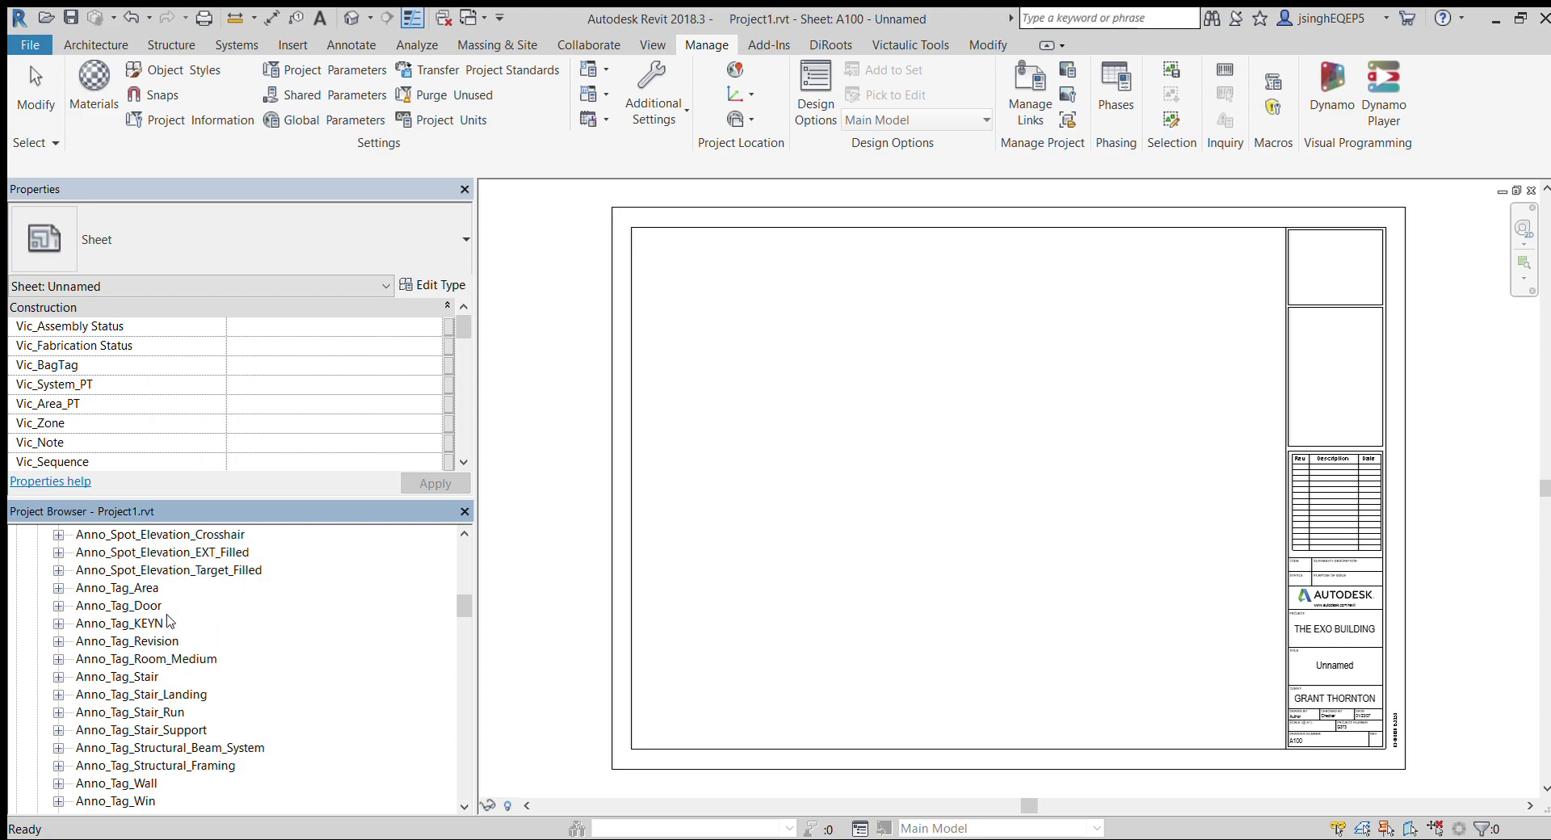
scroll(167, 620, up, 3)
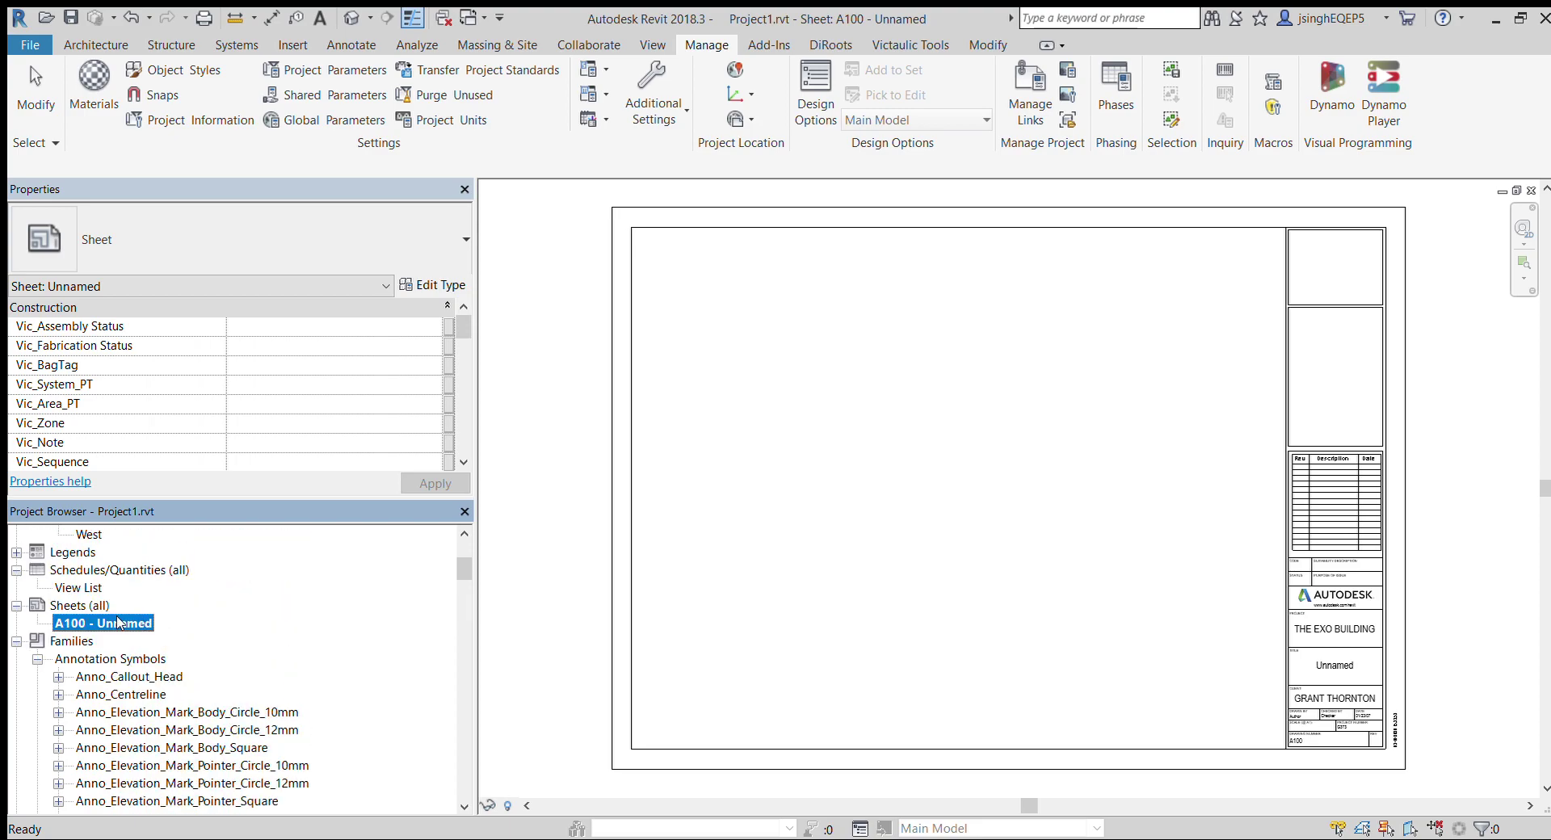
click(38, 660)
Step: Review the Pipes and Piping Systems lists, then collapse Piping Systems, pipe types and Pipes
scroll(143, 692, down, 10)
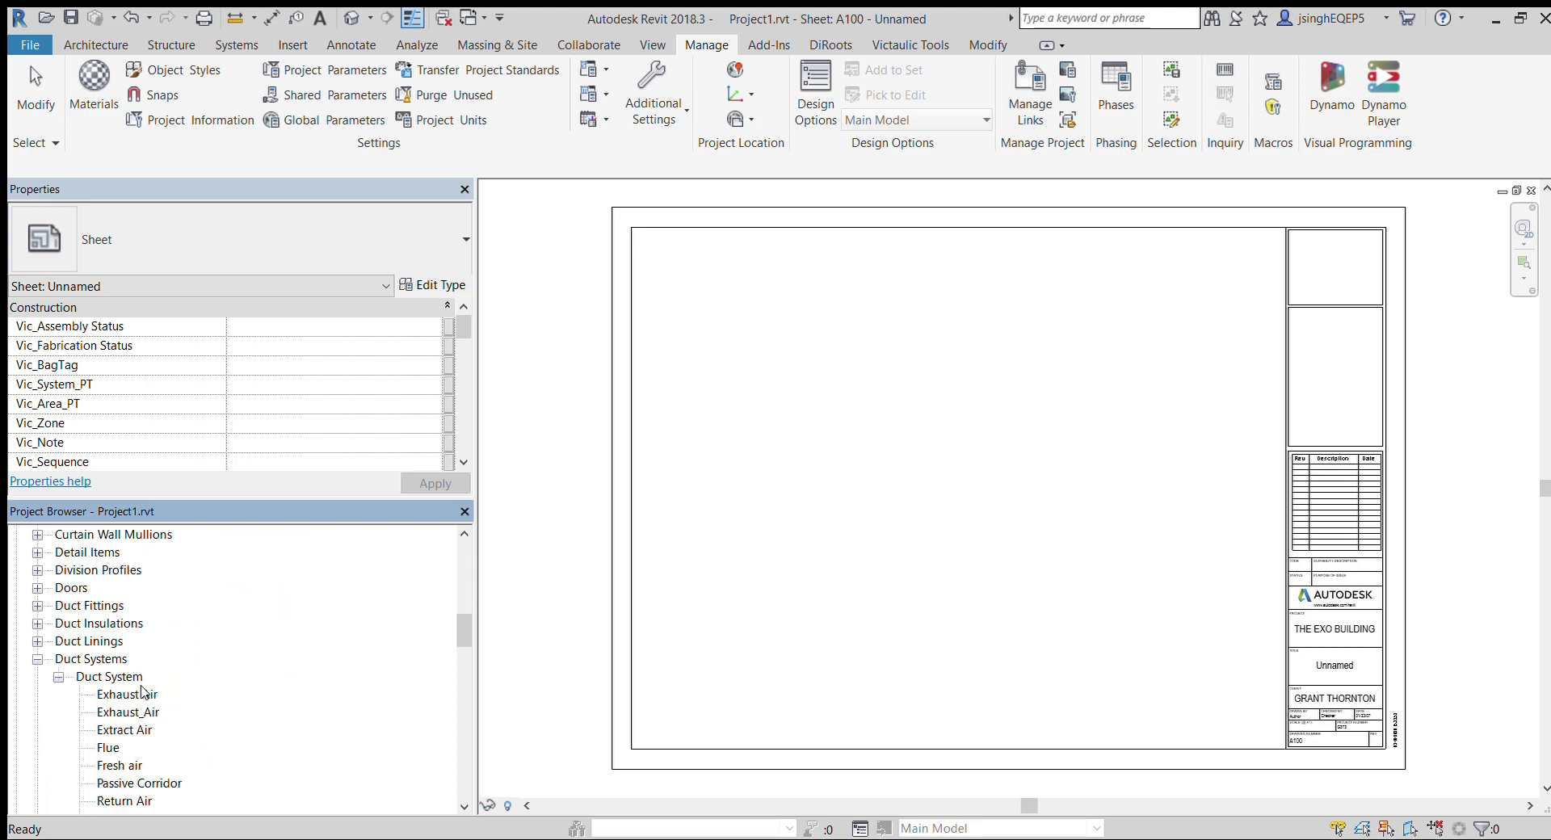
scroll(142, 687, down, 9)
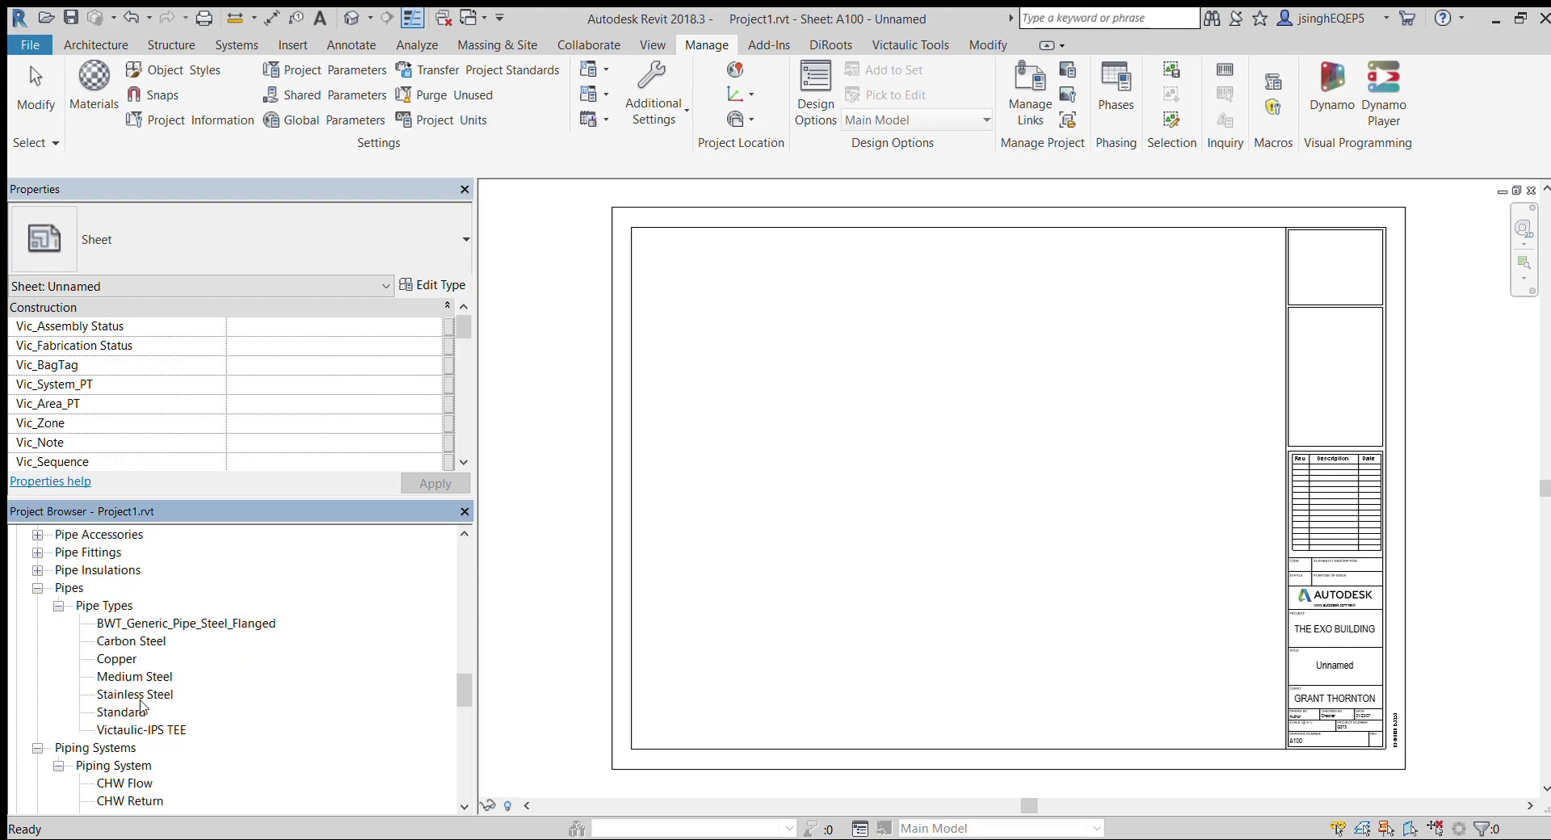
scroll(141, 707, down, 15)
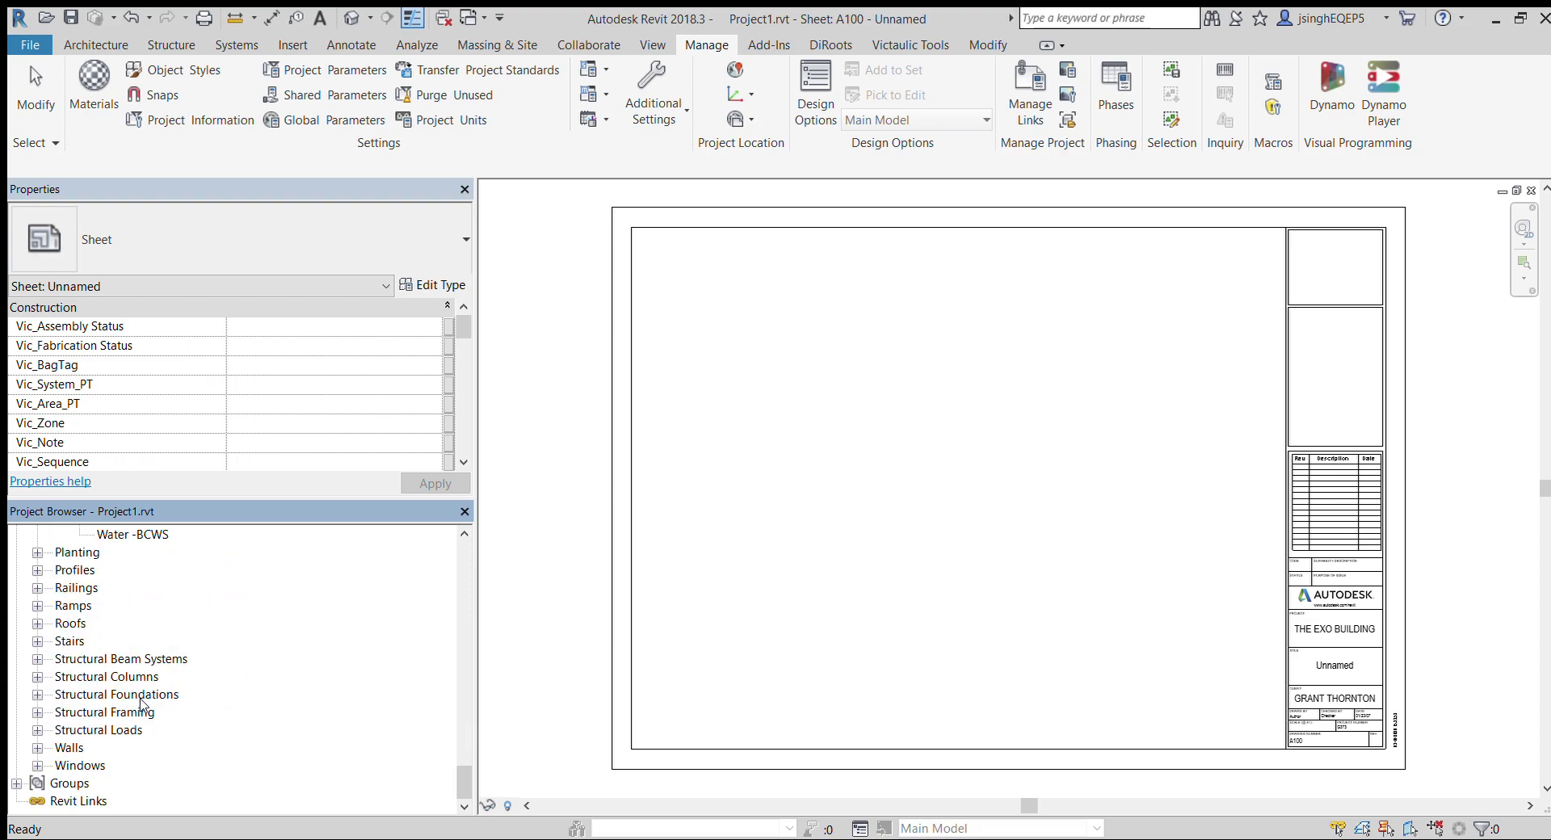
scroll(142, 704, up, 1)
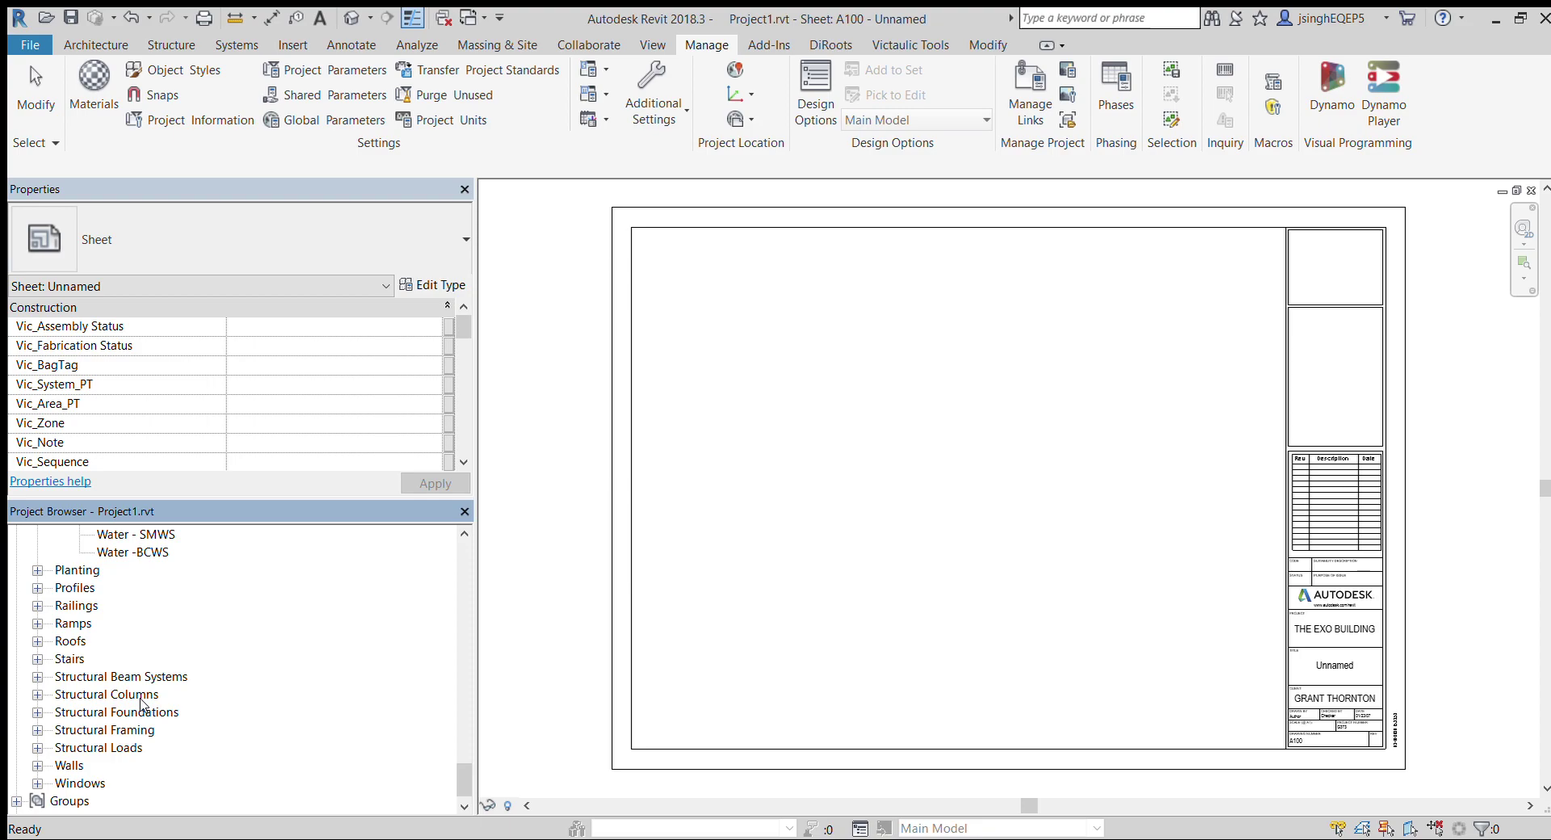
scroll(141, 702, up, 7)
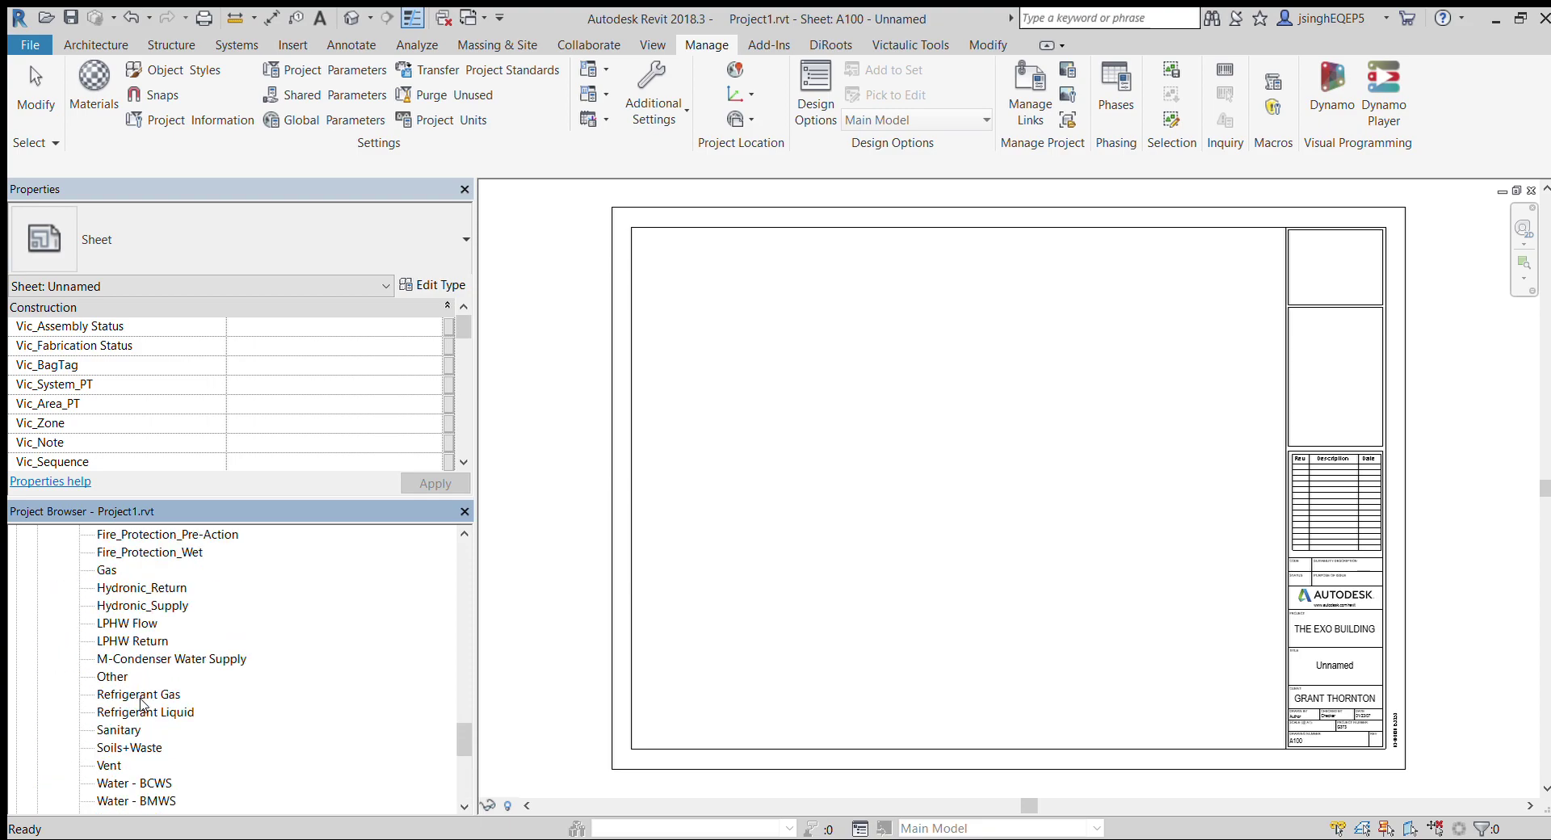
scroll(141, 704, up, 6)
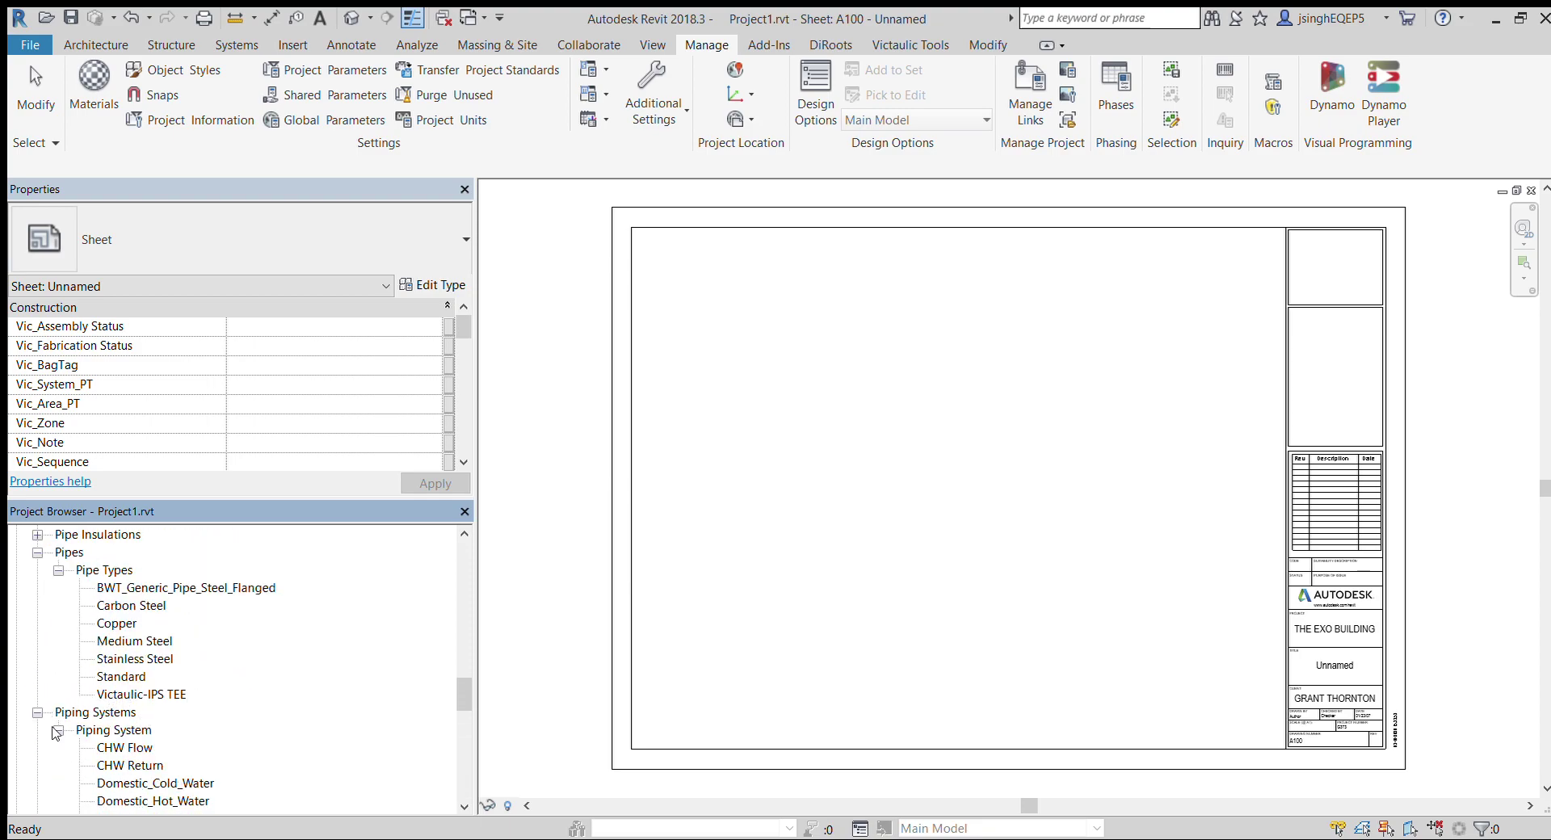
click(57, 730)
scroll(58, 711, up, 2)
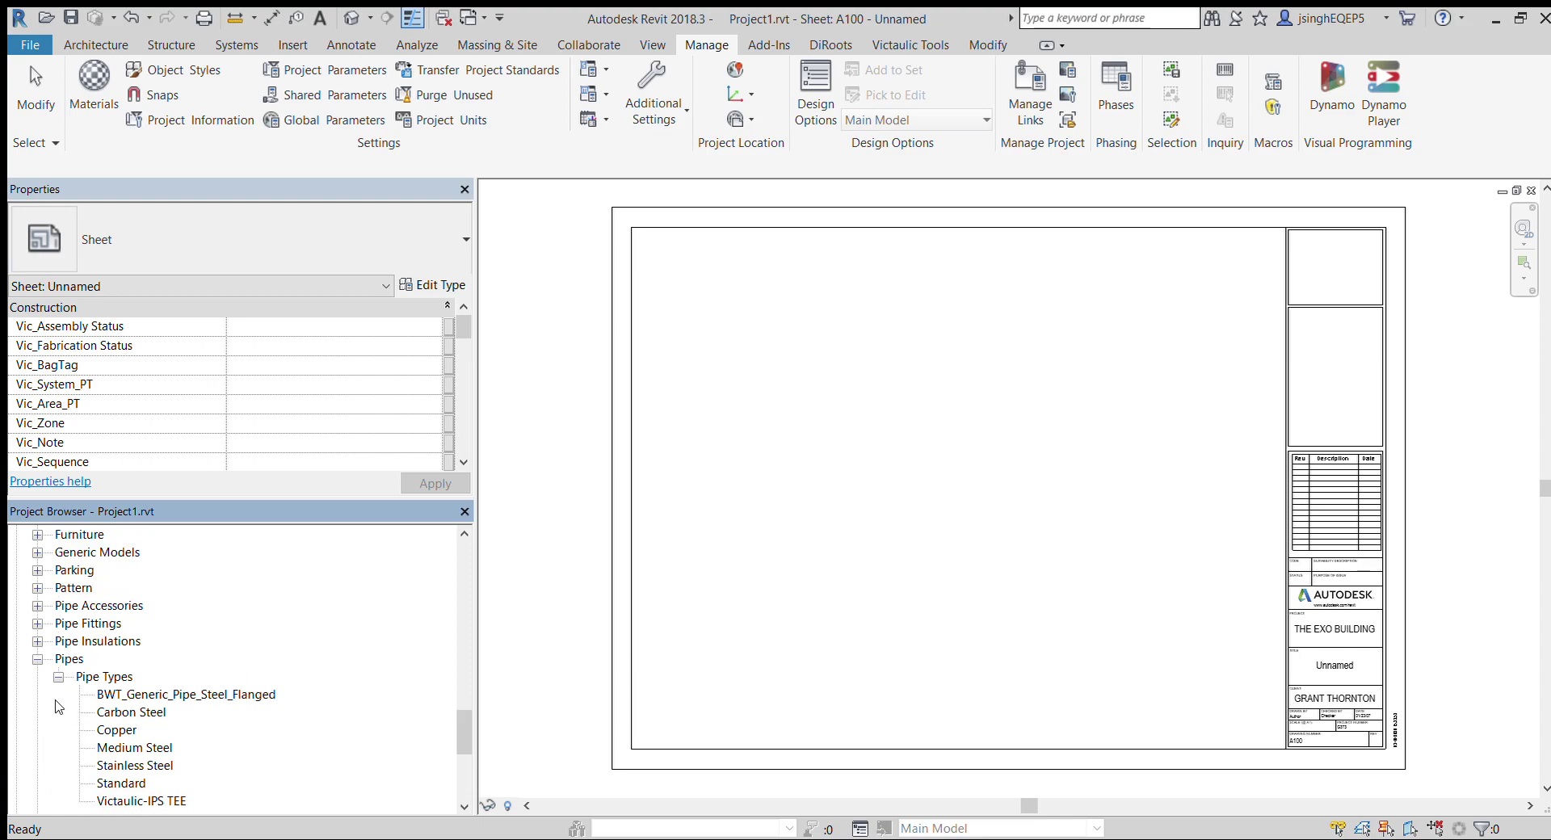
click(59, 677)
click(37, 659)
scroll(67, 701, up, 2)
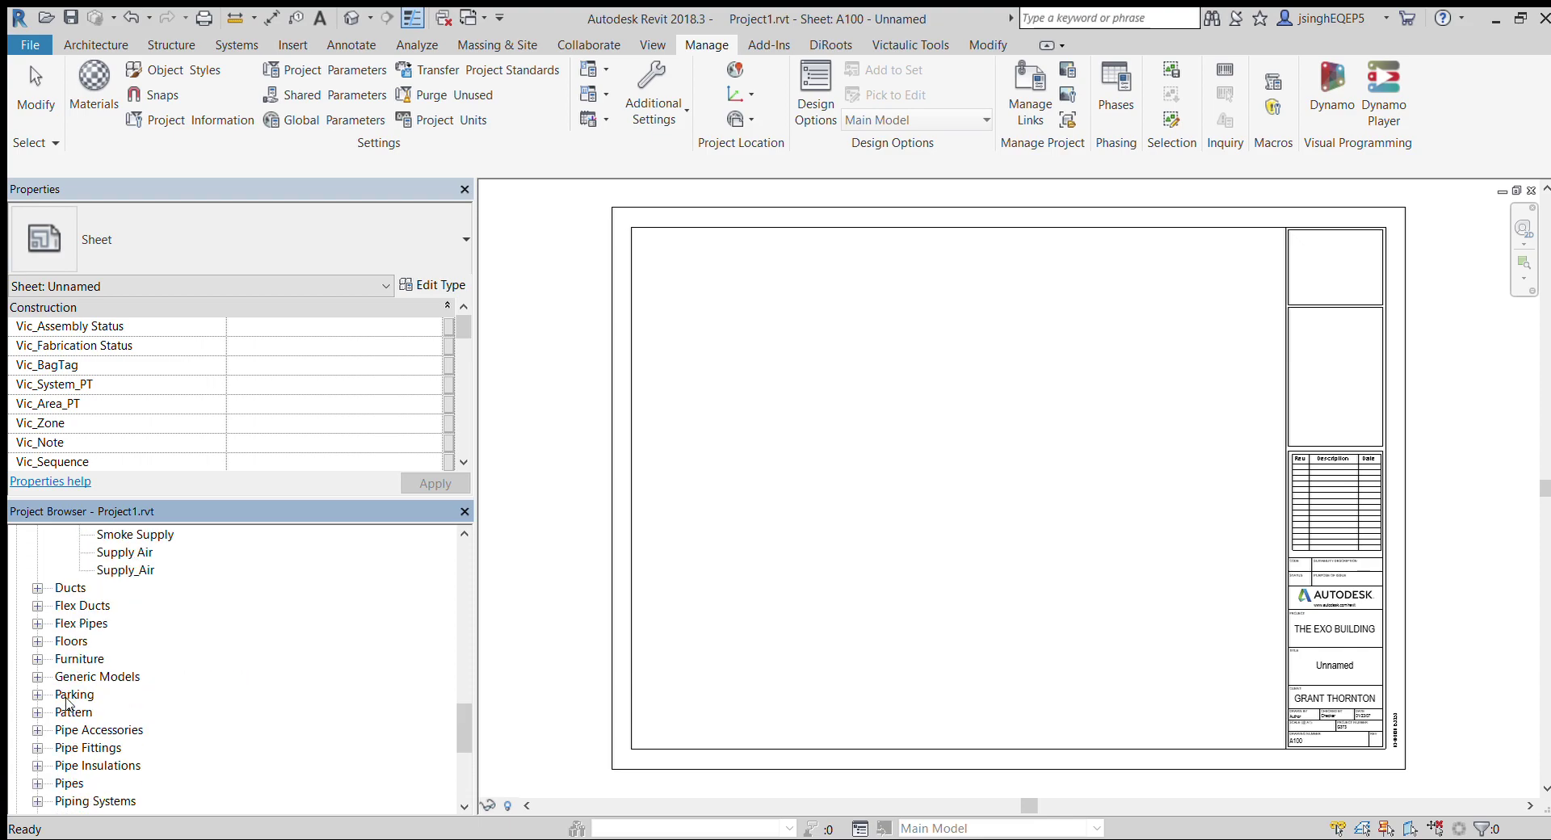
scroll(93, 735, up, 8)
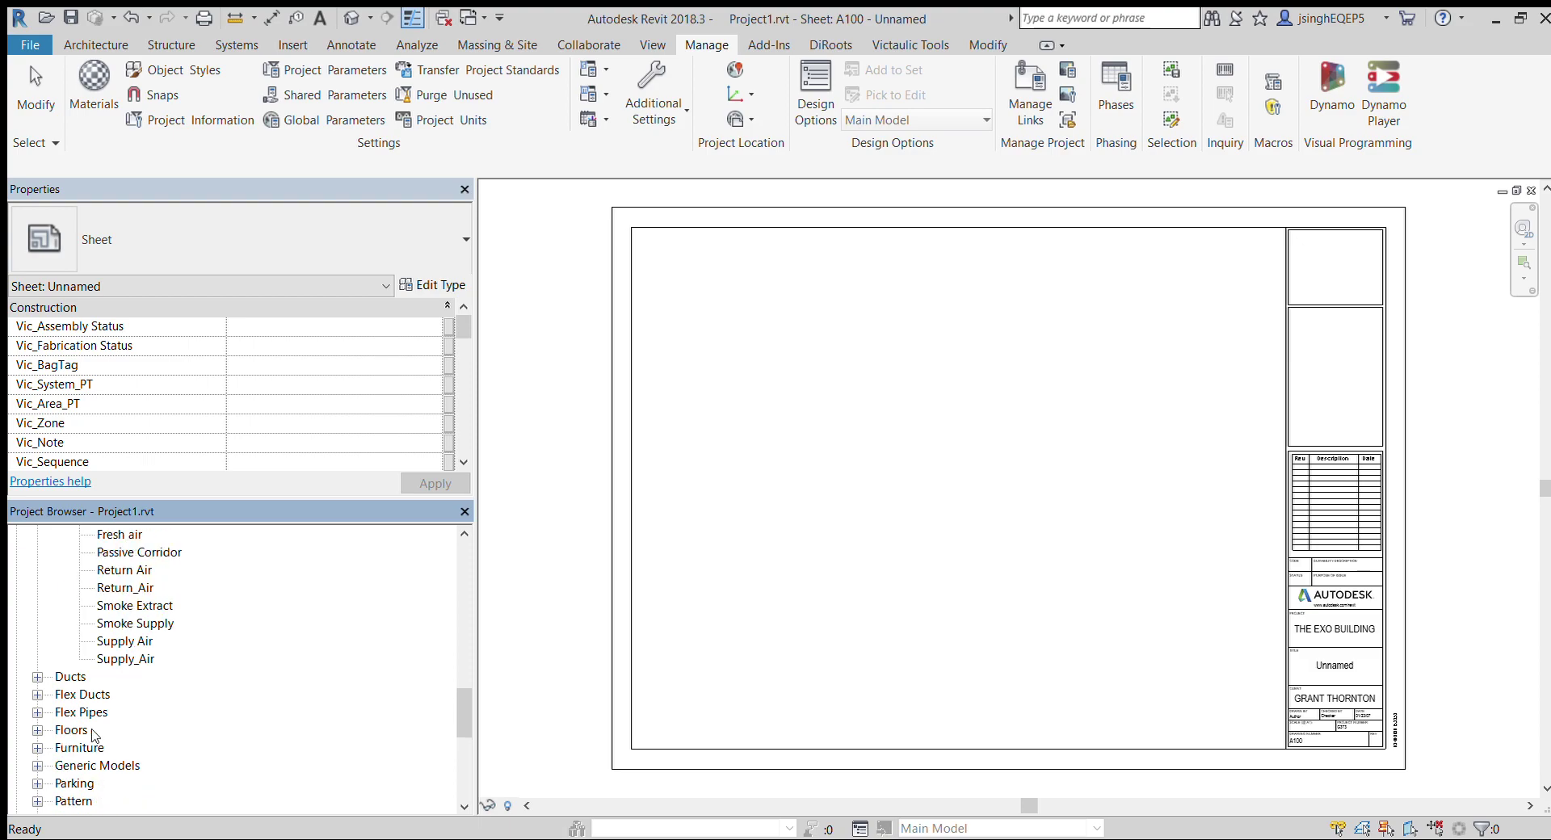
scroll(95, 735, up, 6)
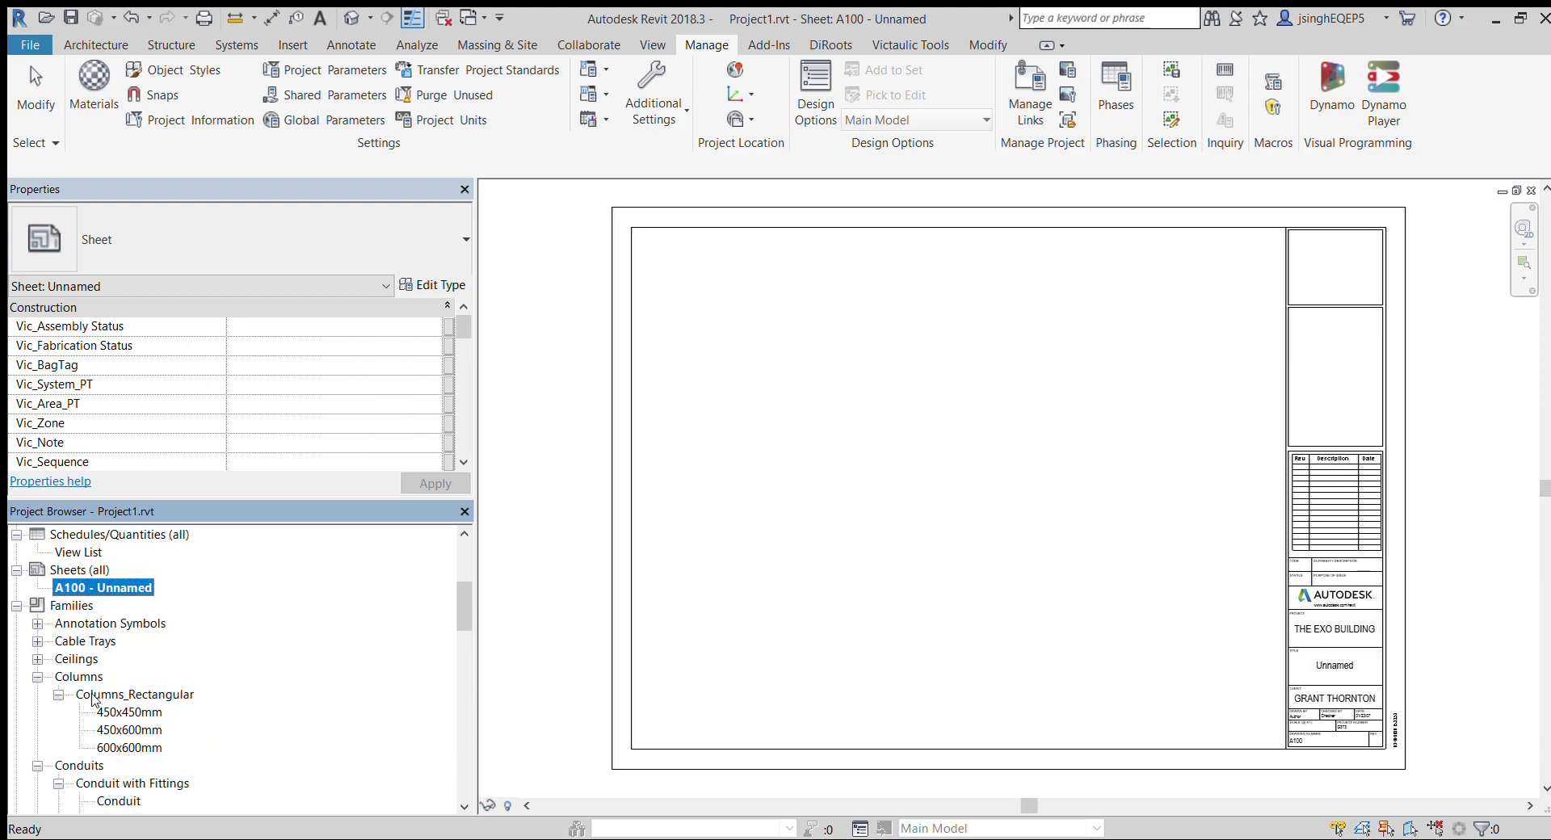
Step: Expand Annotation Symbols and scroll down to the View Title_VIC families
click(37, 624)
scroll(120, 669, down, 7)
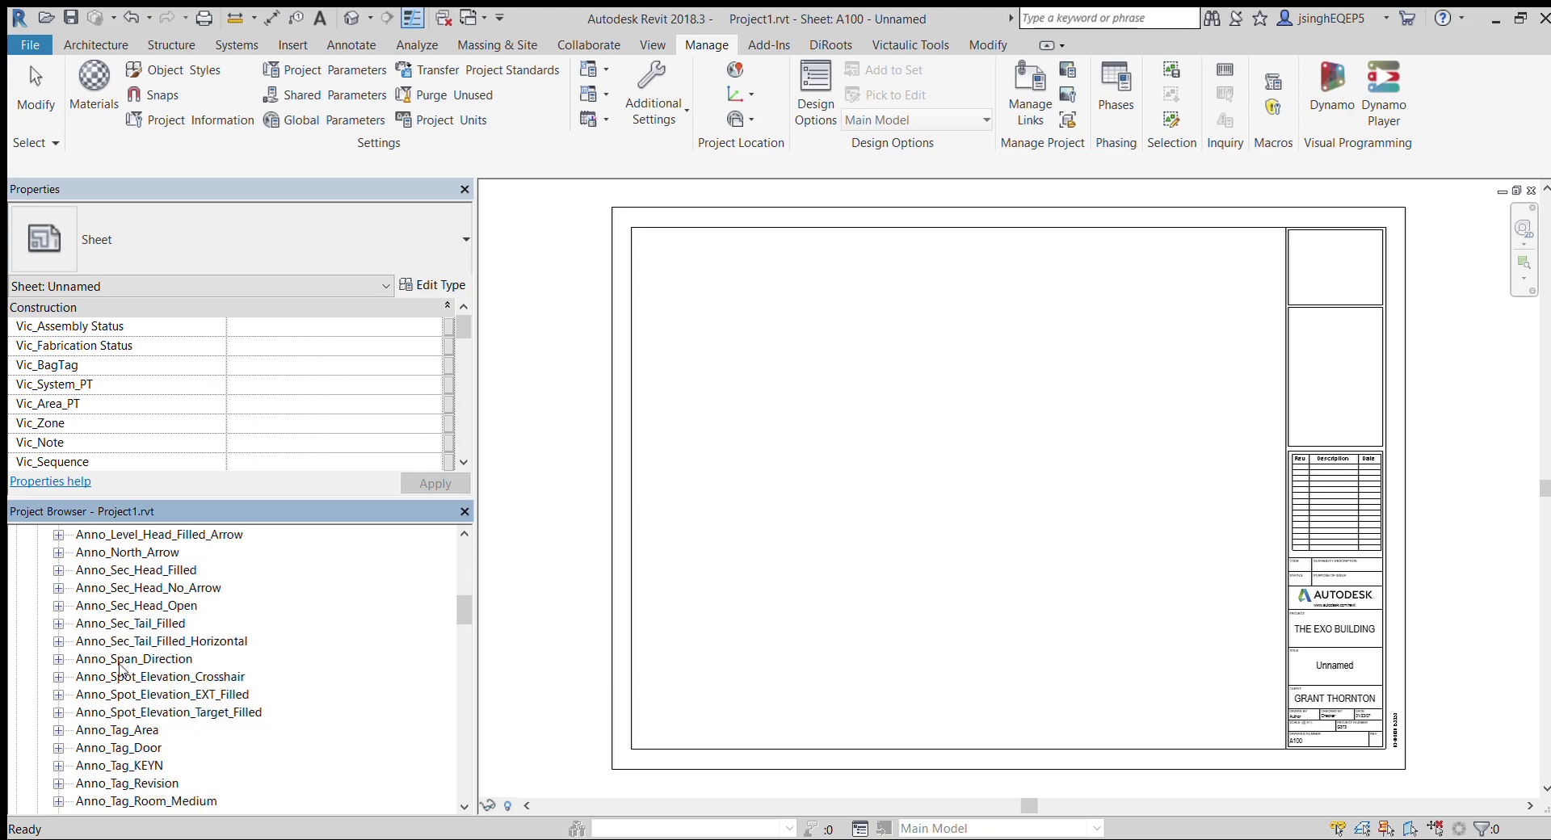
scroll(120, 669, down, 2)
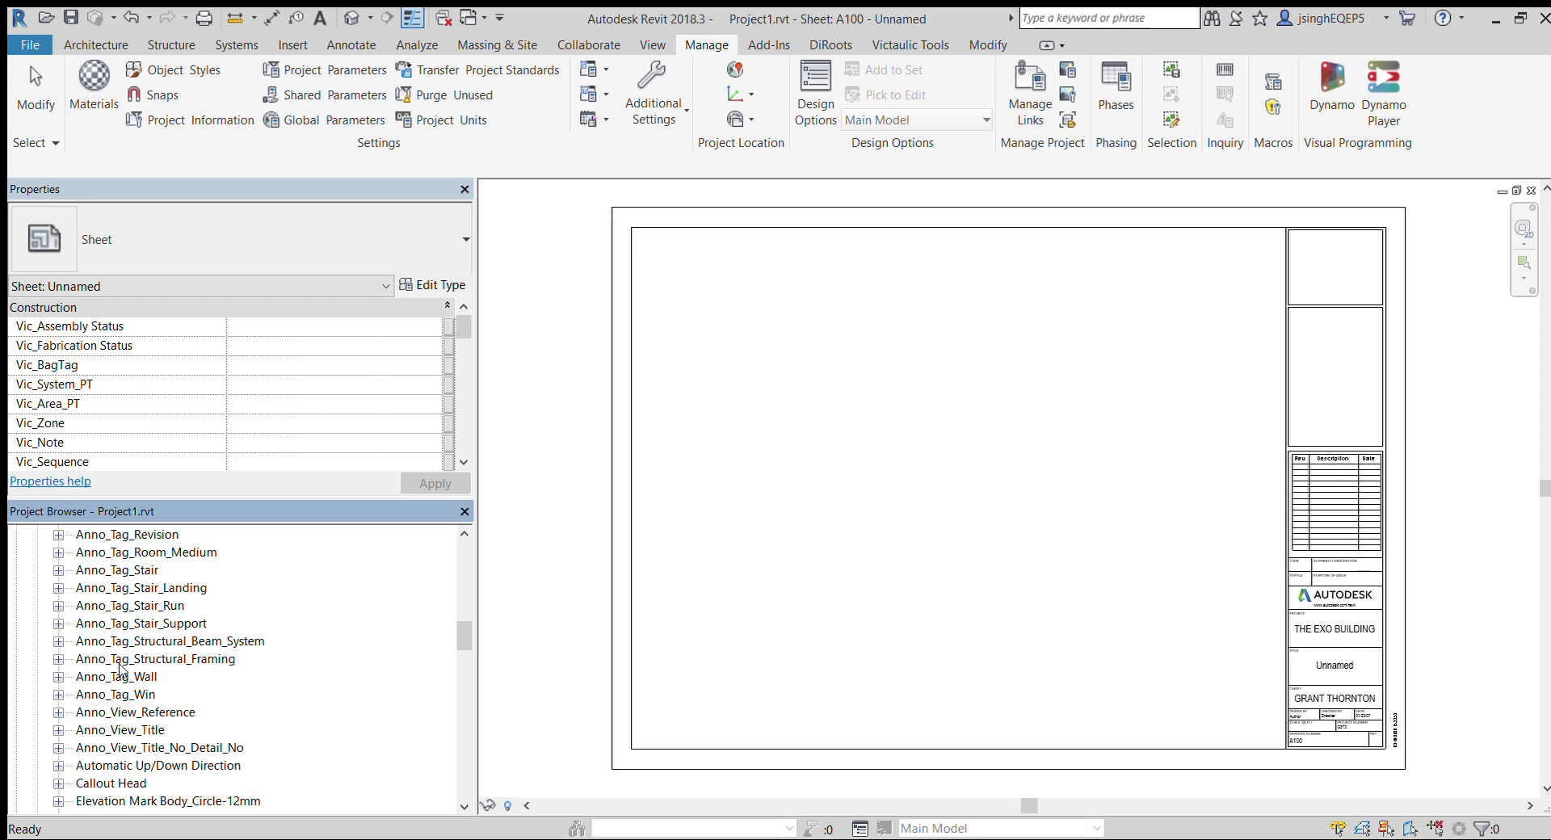
scroll(119, 669, down, 2)
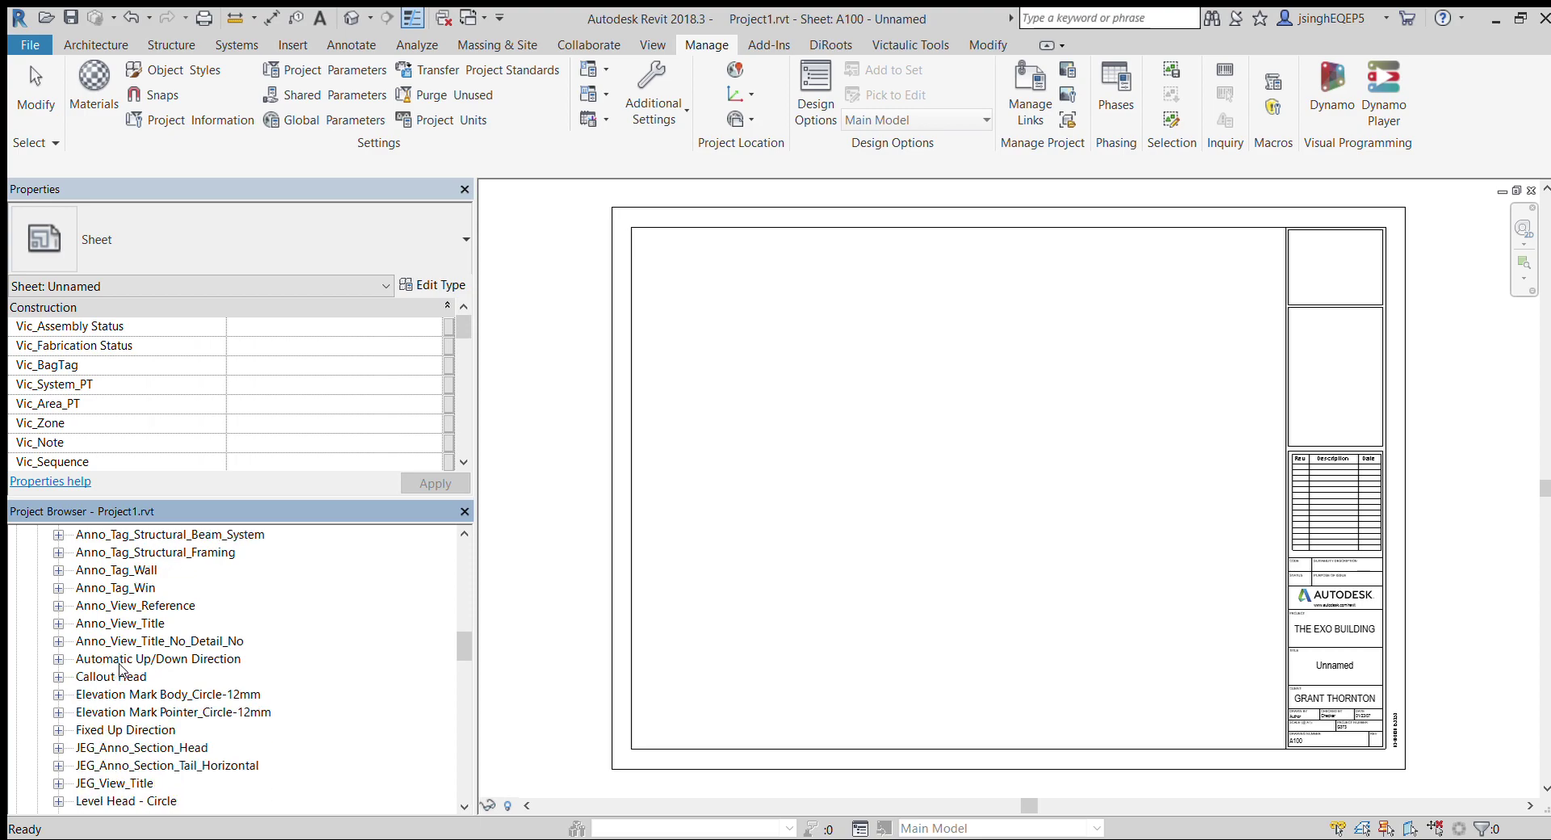
scroll(120, 669, down, 9)
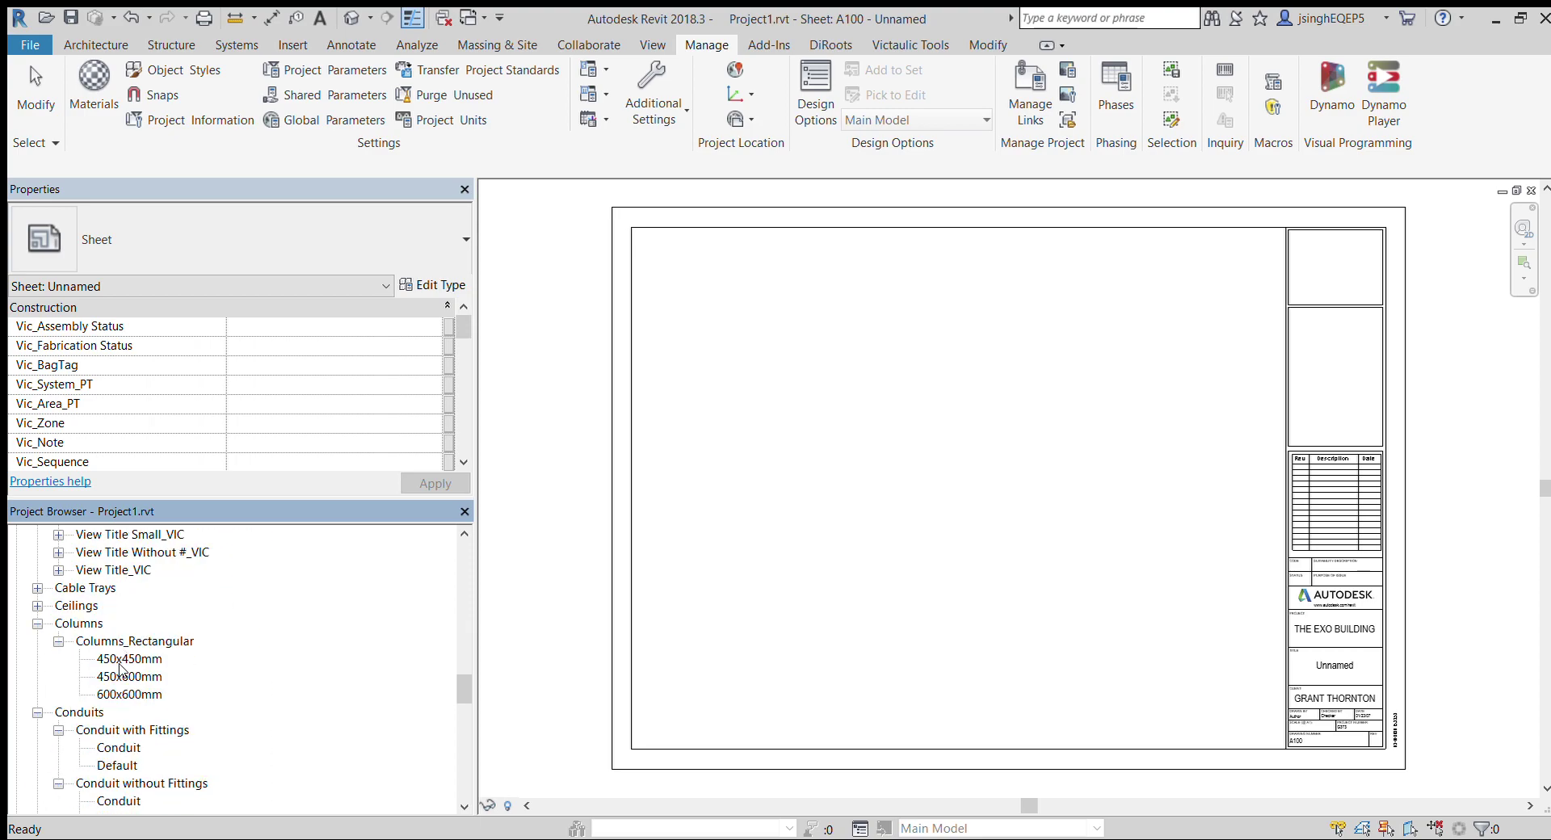
Step: Select the View Title_VIC type and try dragging it onto the sheet
click(58, 571)
click(92, 589)
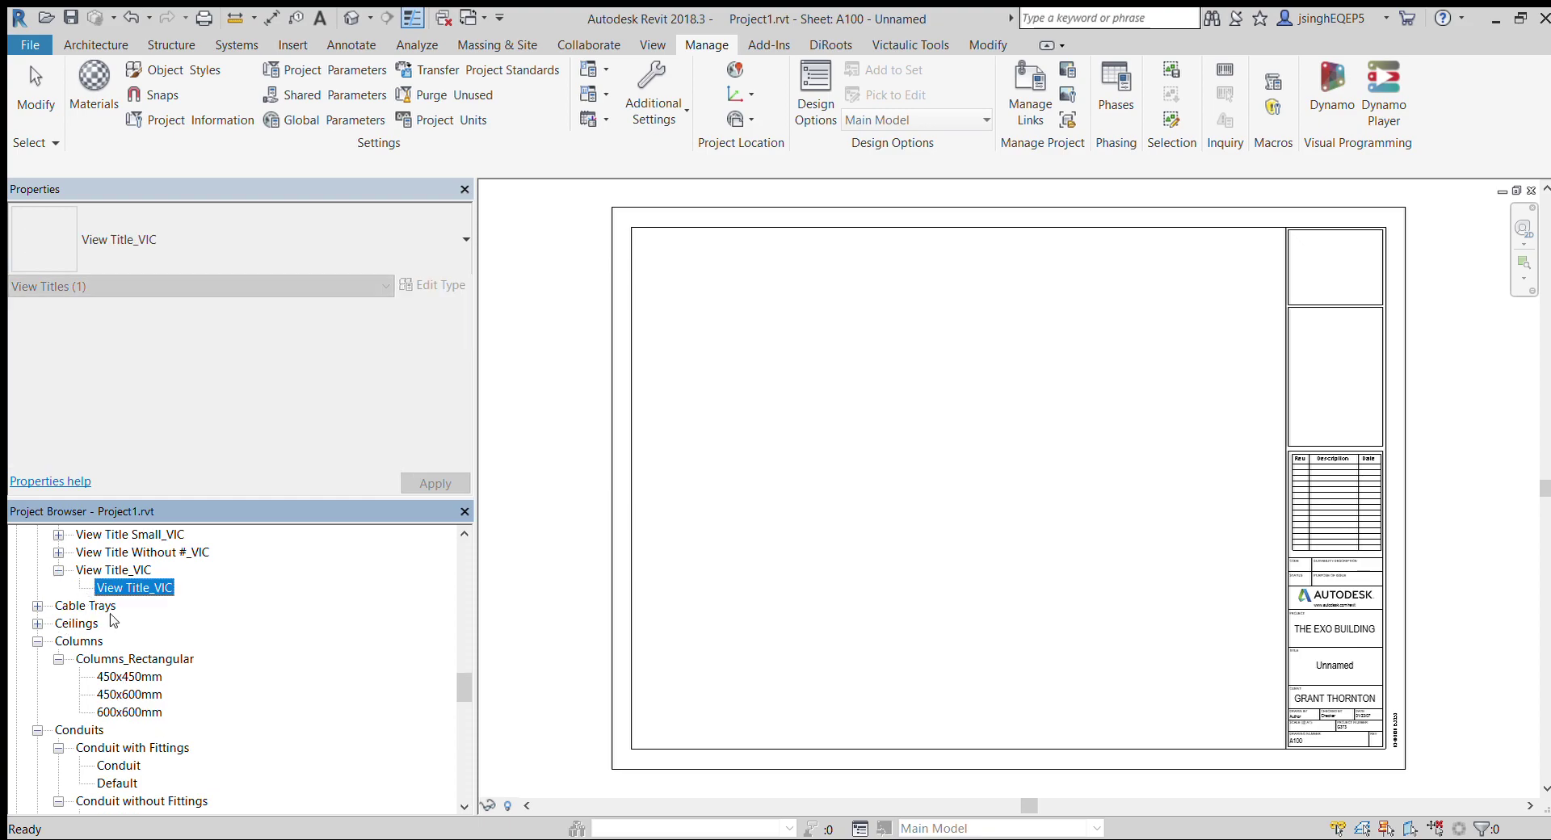
drag(118, 598, 788, 620)
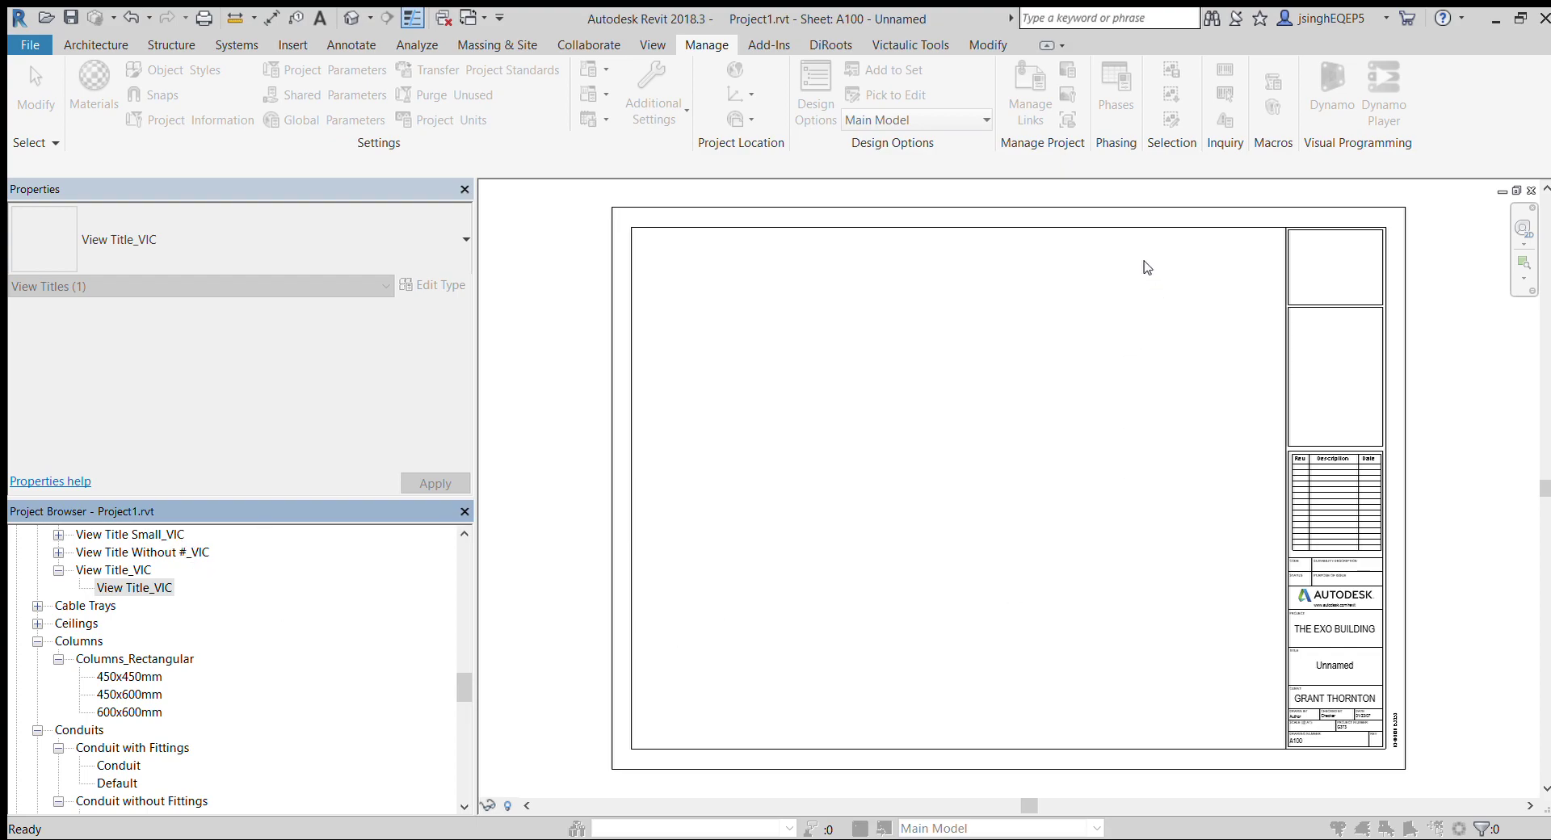
scroll(206, 642, down, 5)
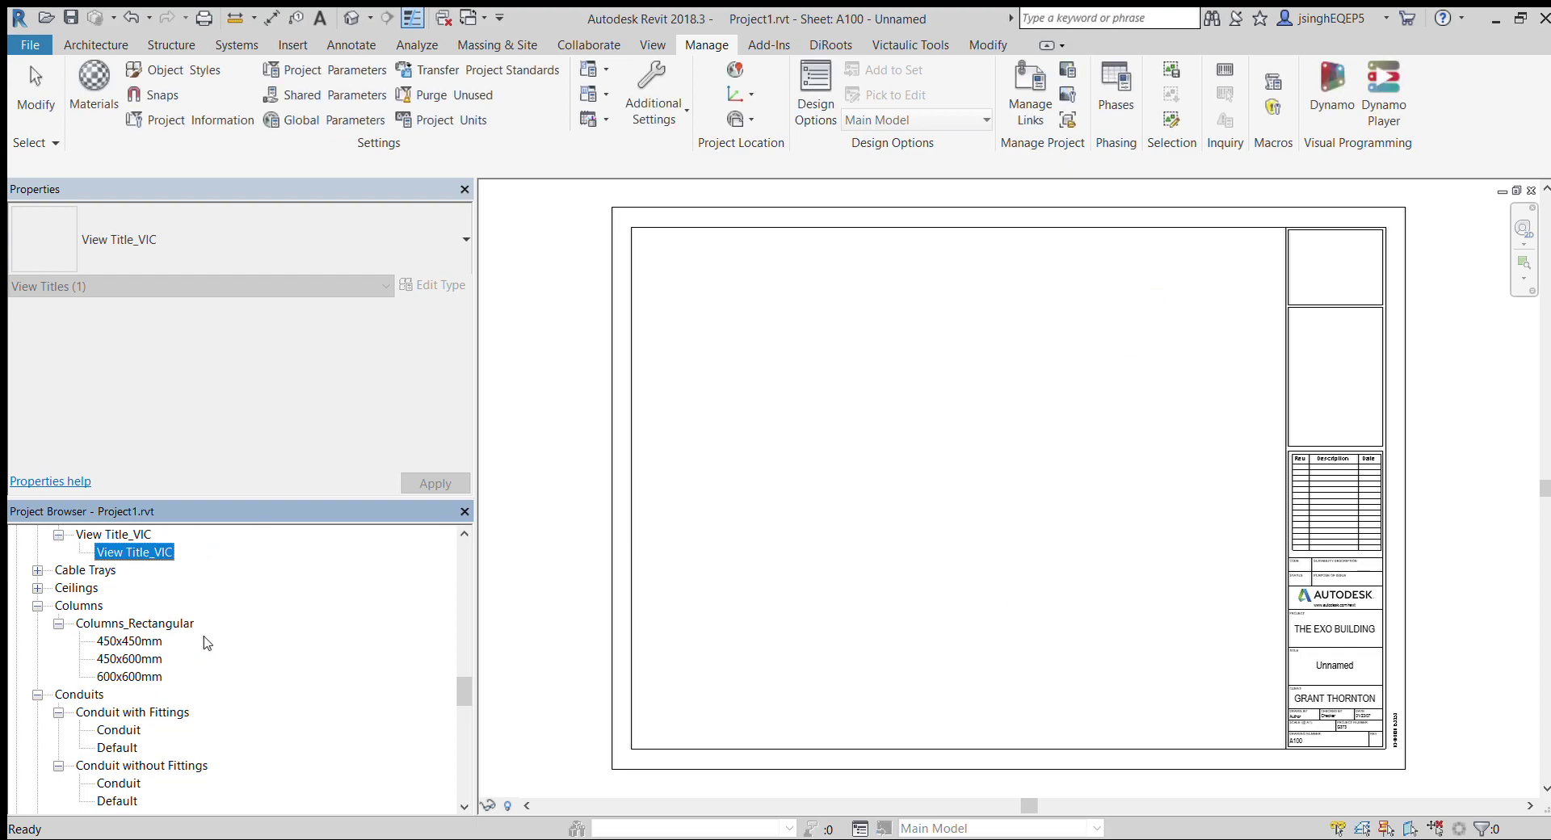
scroll(207, 642, down, 7)
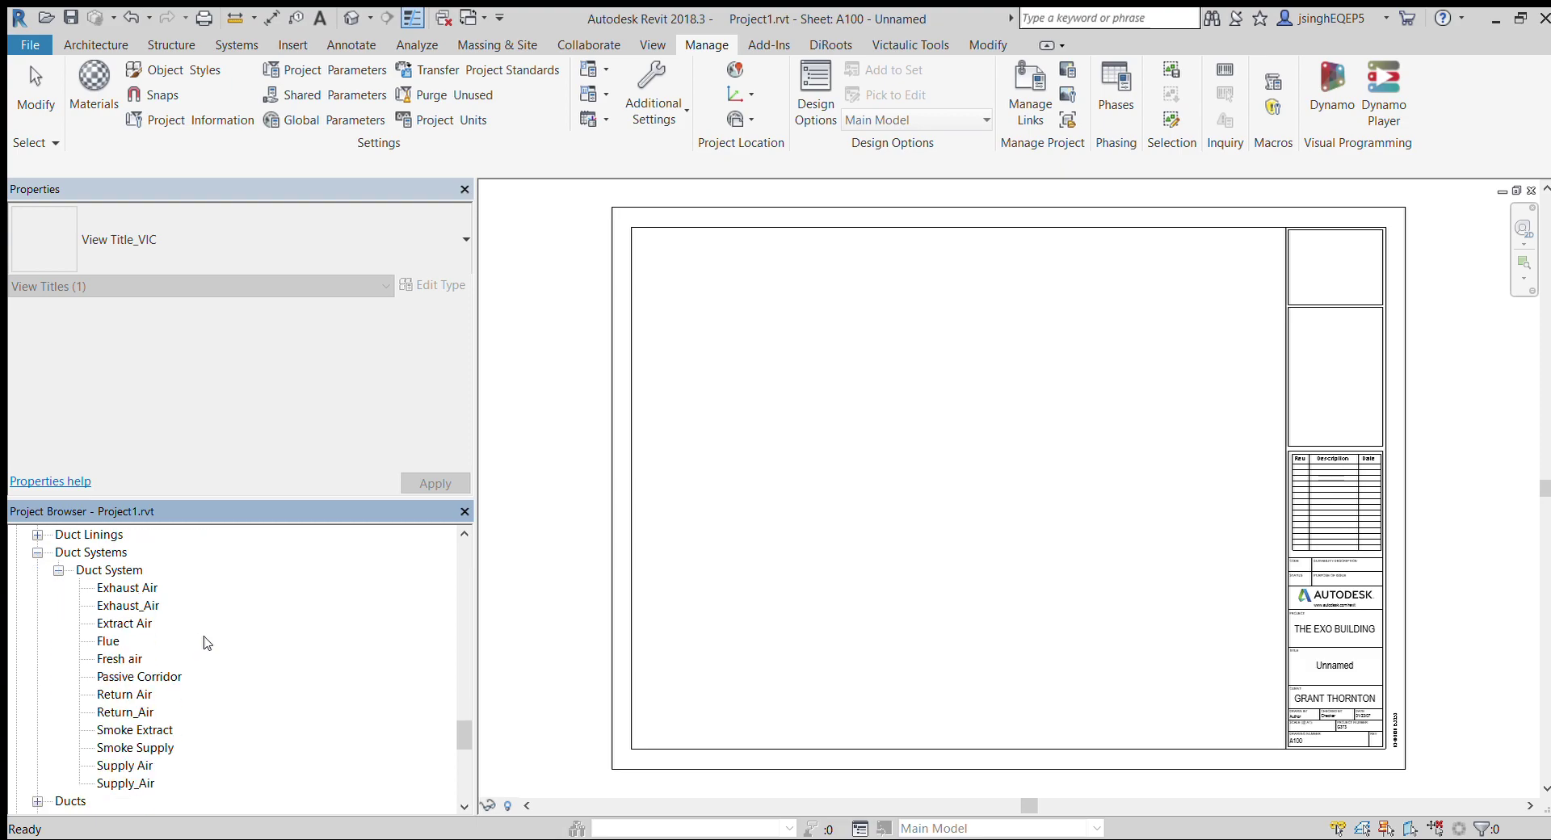
scroll(207, 642, down, 2)
scroll(207, 642, up, 3)
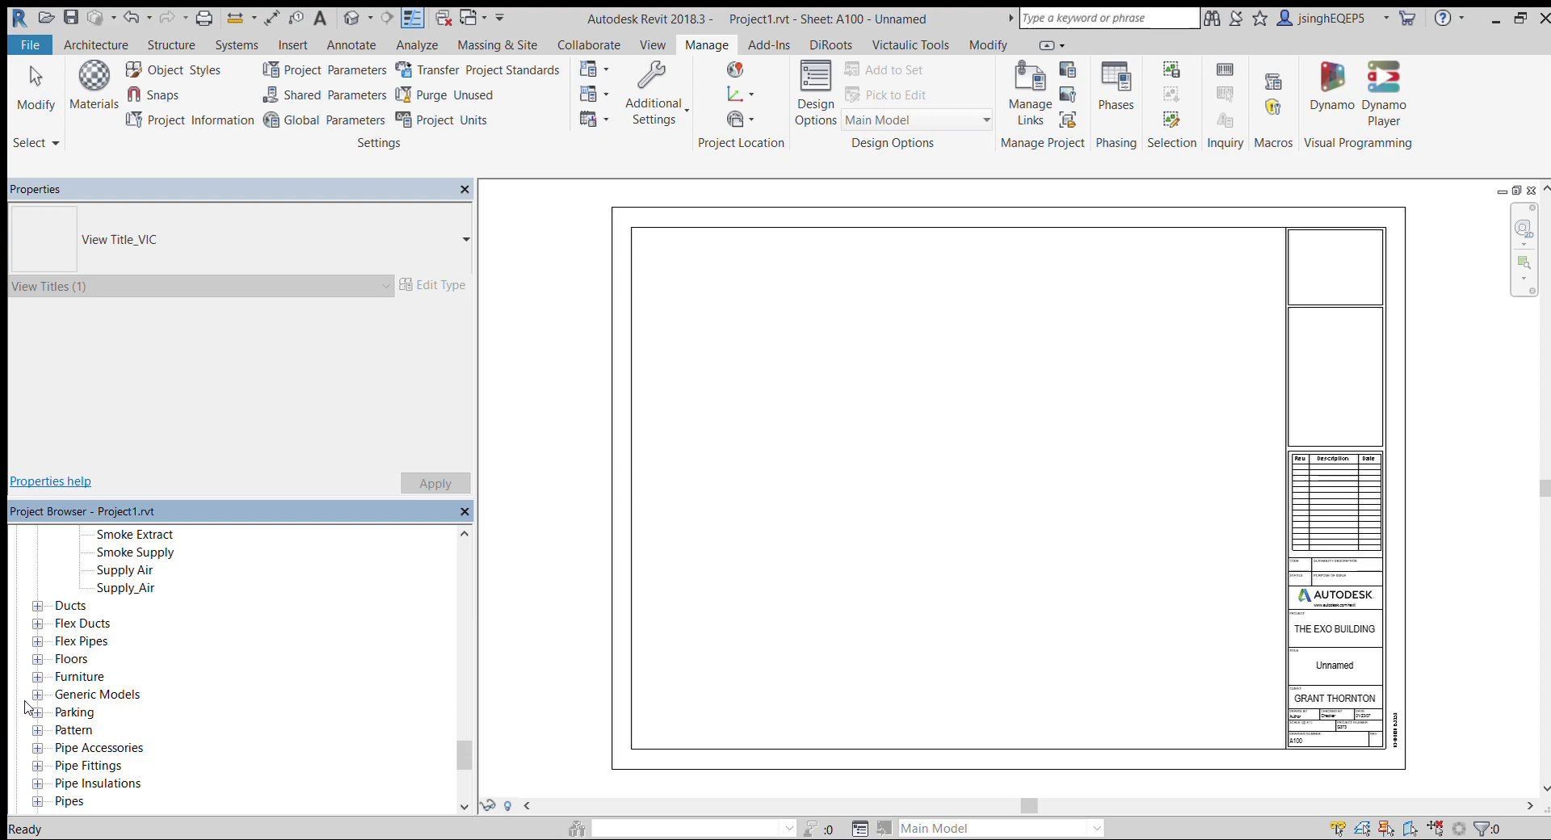
scroll(58, 728, down, 1)
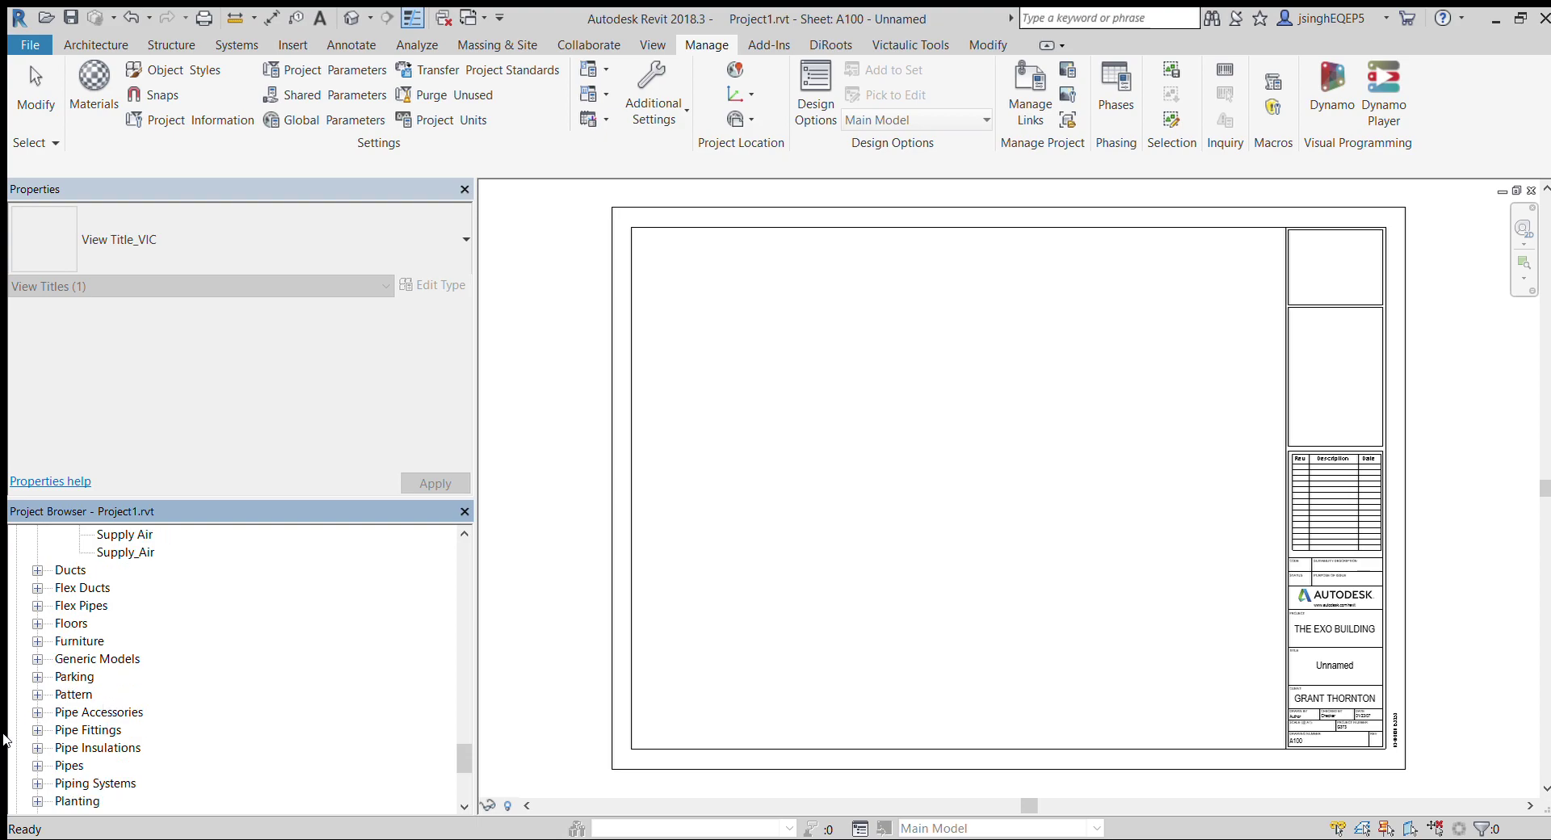
Step: Expand Pipe Accessories, the 15 mm Expansion Joint and Pipe Fittings to list transferred fittings
click(37, 712)
scroll(164, 710, down, 1)
scroll(164, 709, down, 1)
click(58, 658)
scroll(161, 670, down, 2)
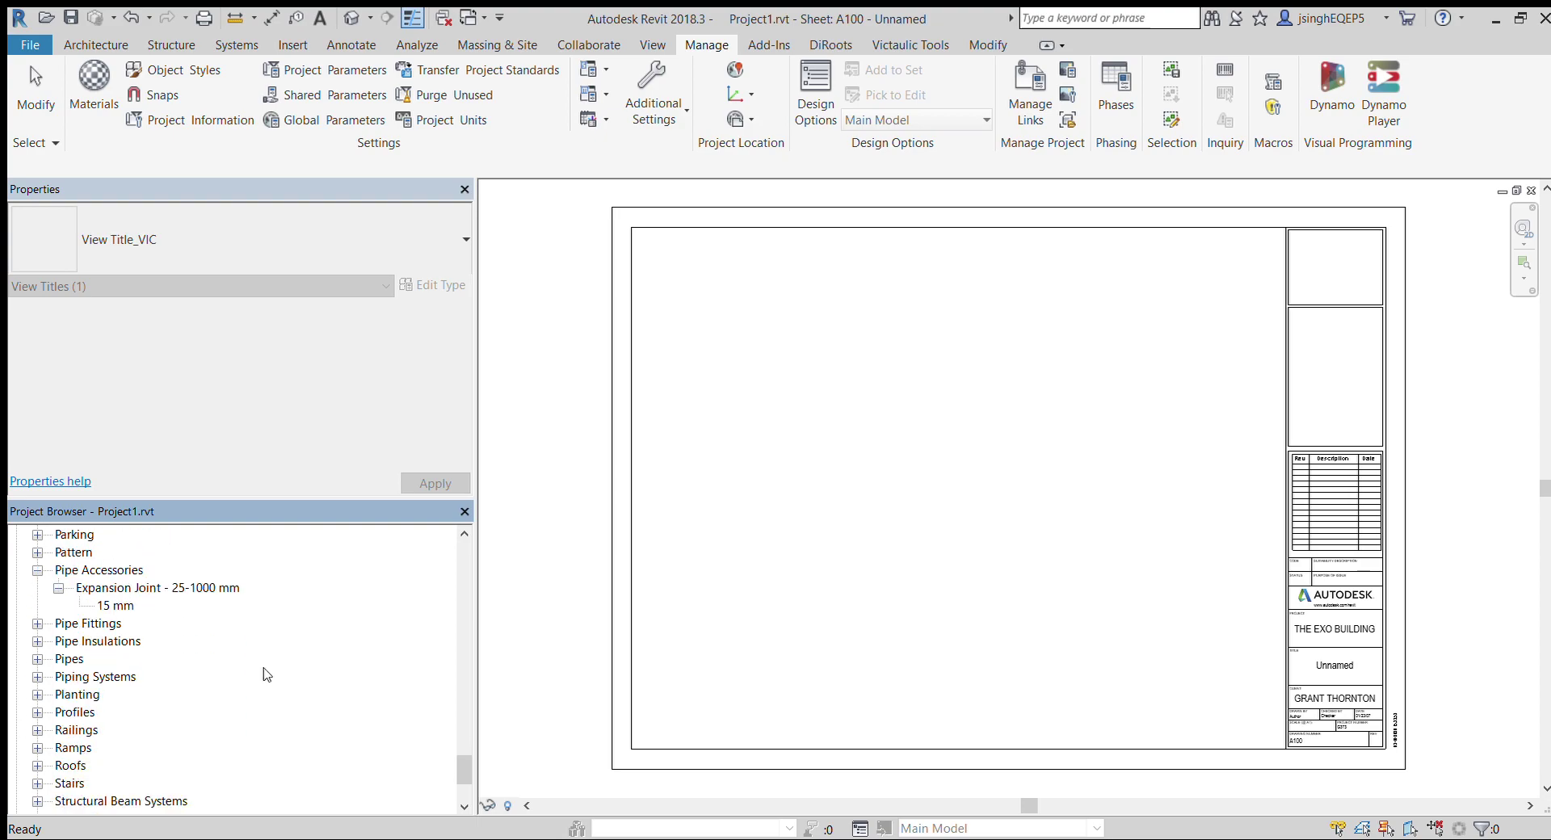
click(37, 623)
scroll(147, 638, down, 1)
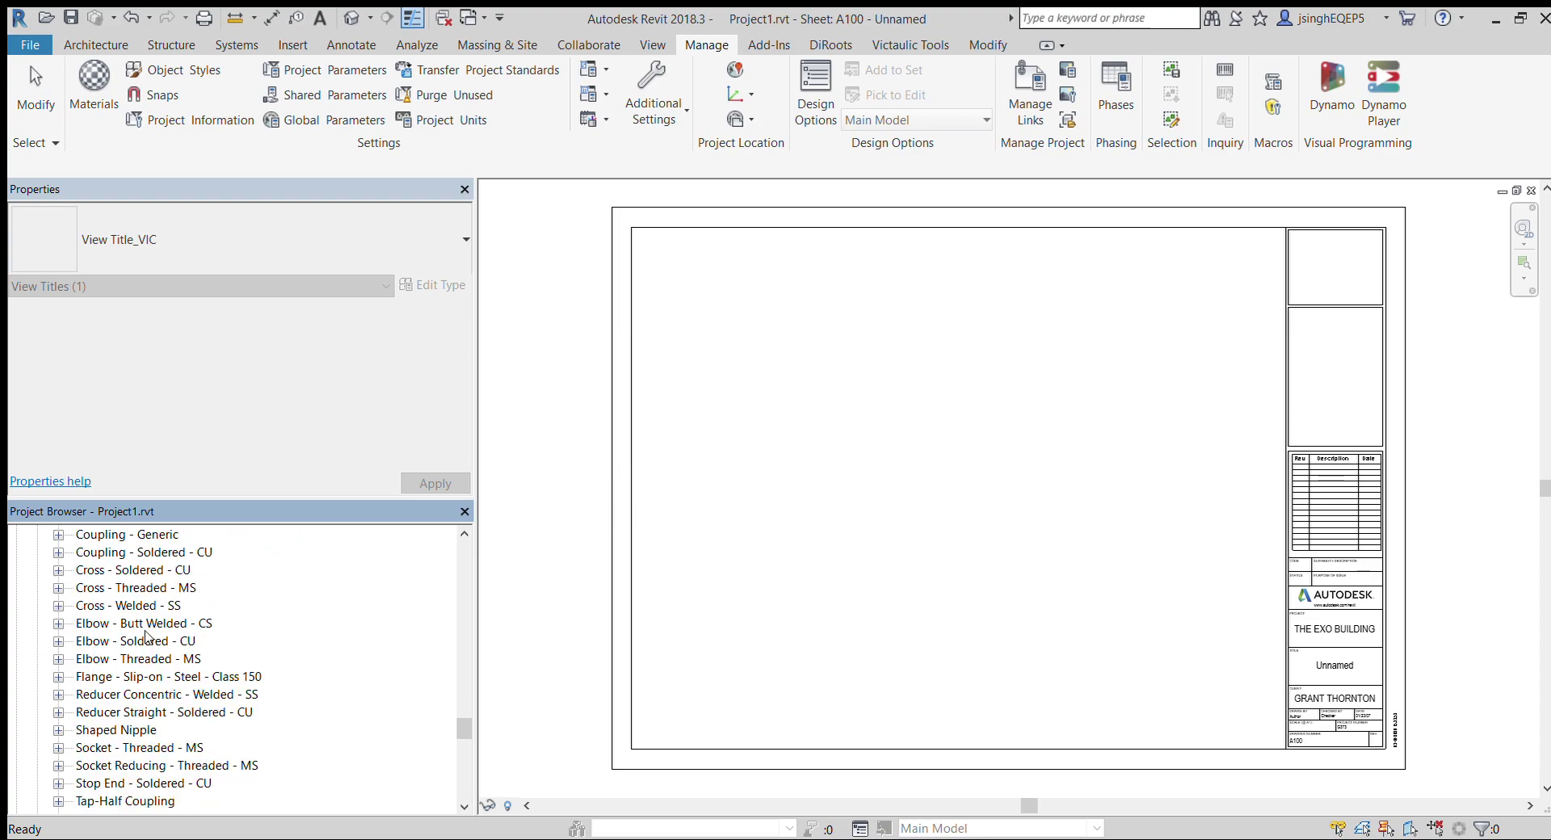
scroll(146, 637, down, 1)
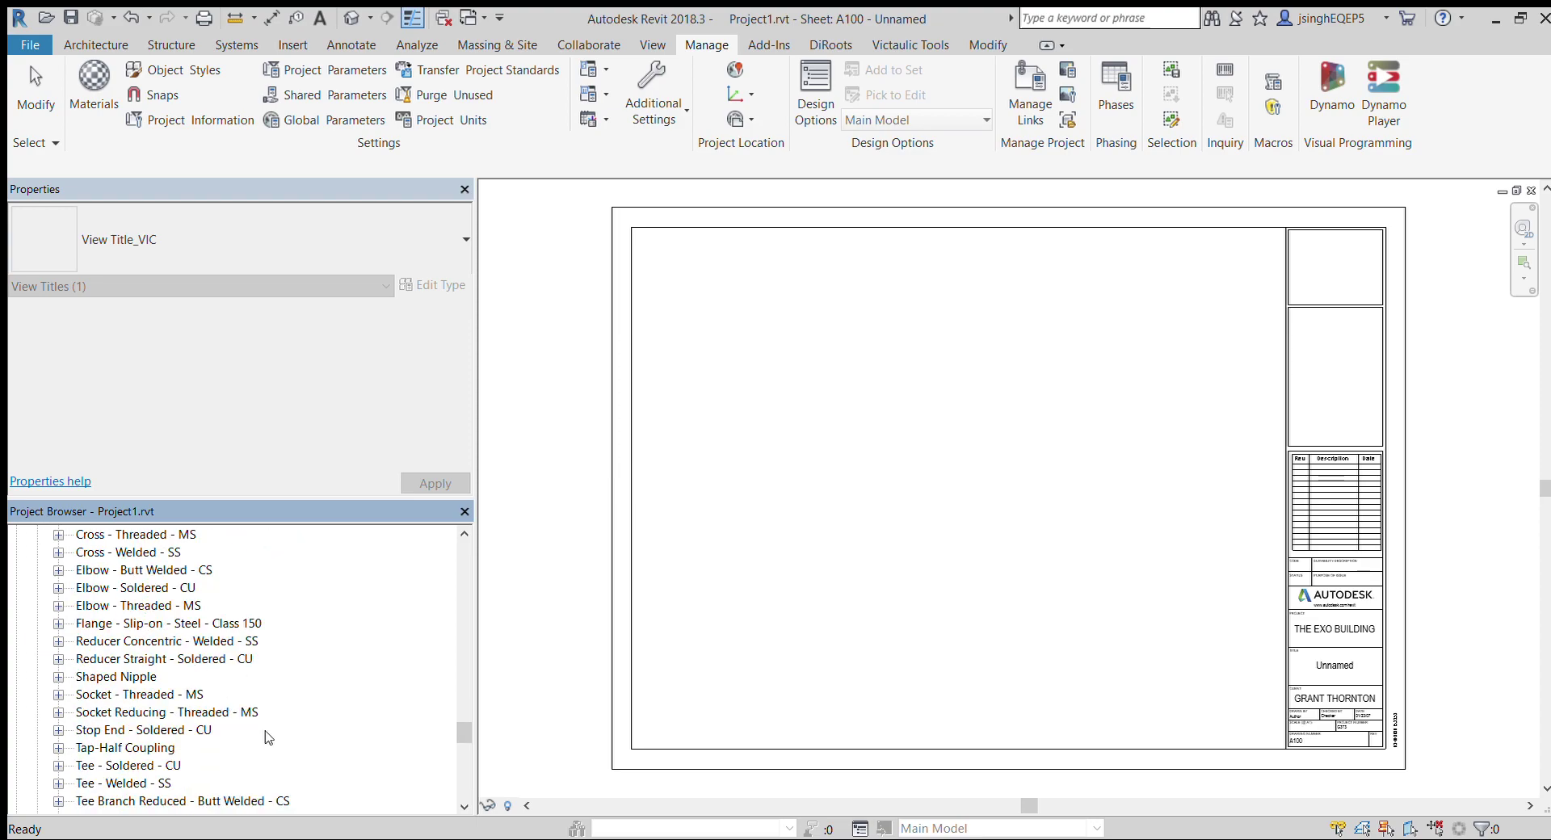